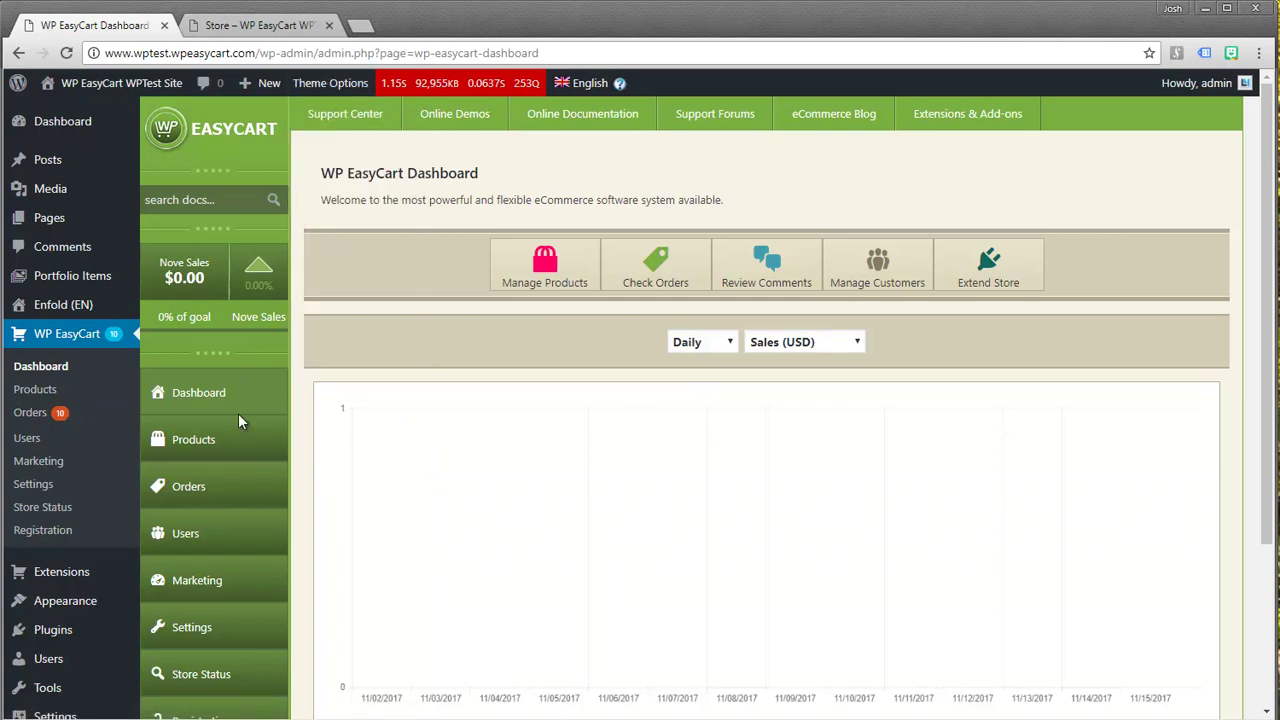
Look over the live store's cart, account and product listing pages.
{"action": "left_click", "coordinate": [258, 27]}
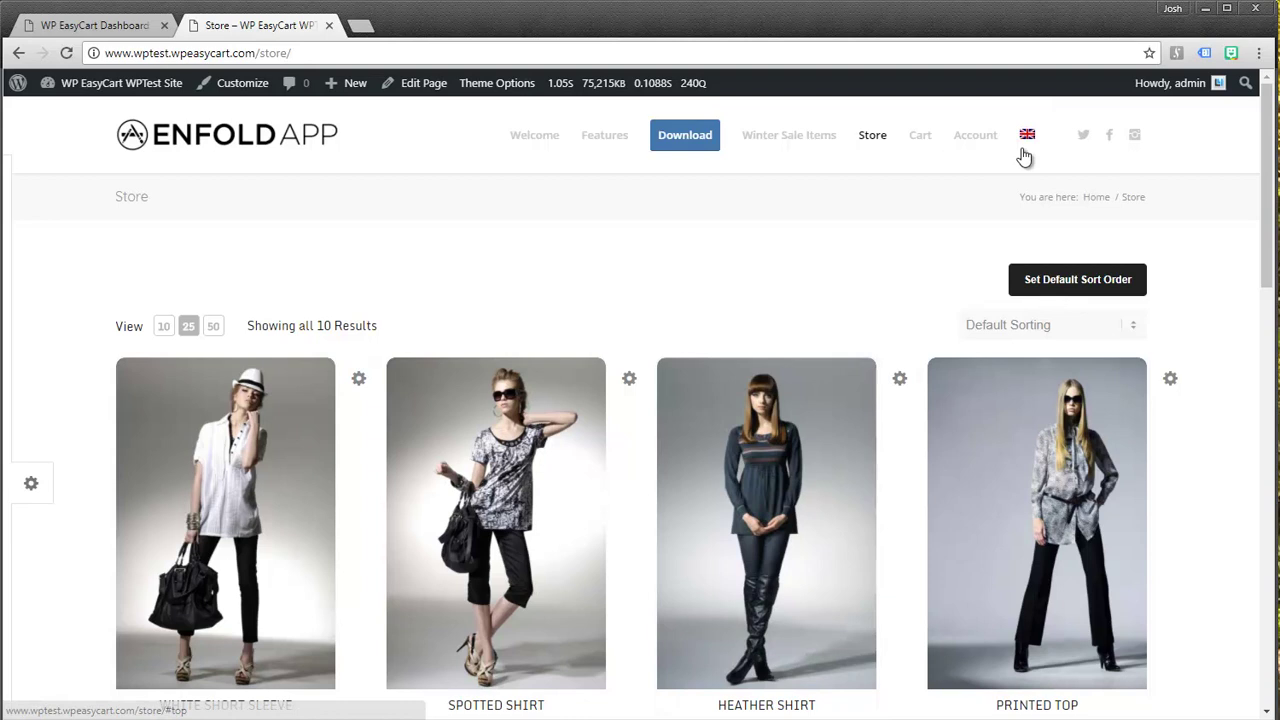
{"action": "left_click", "coordinate": [917, 146]}
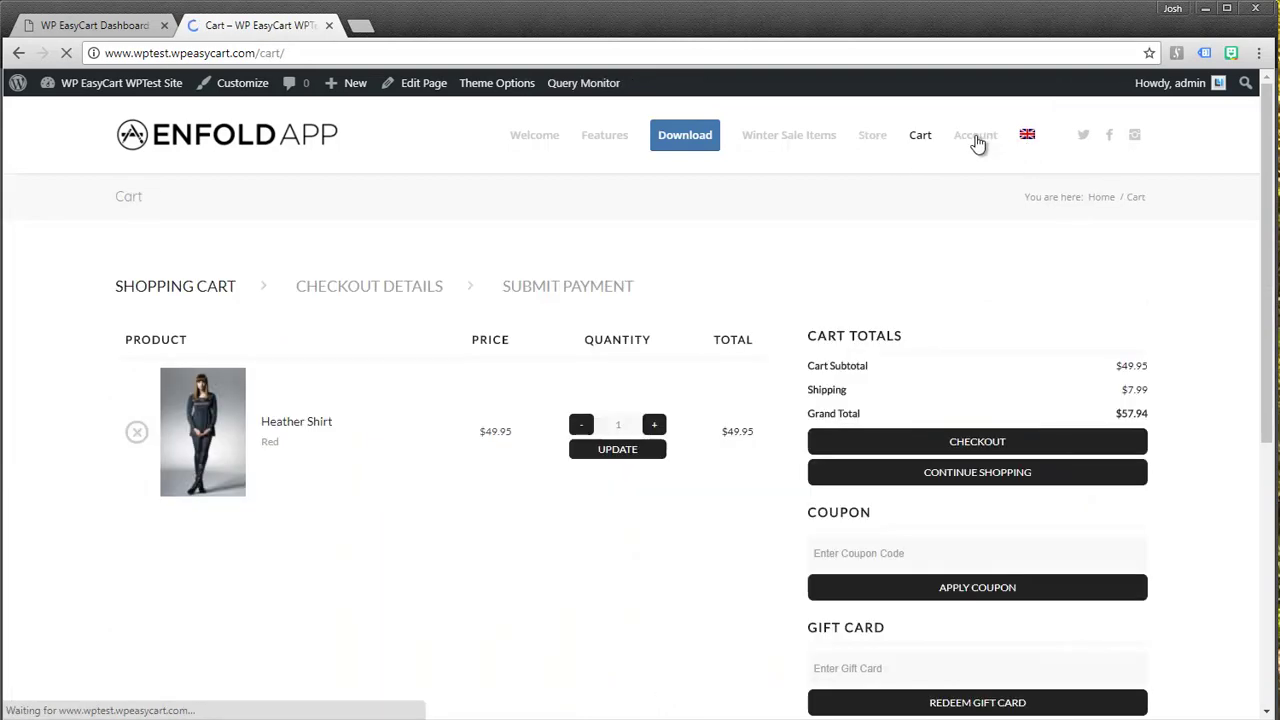
{"action": "left_click", "coordinate": [976, 138]}
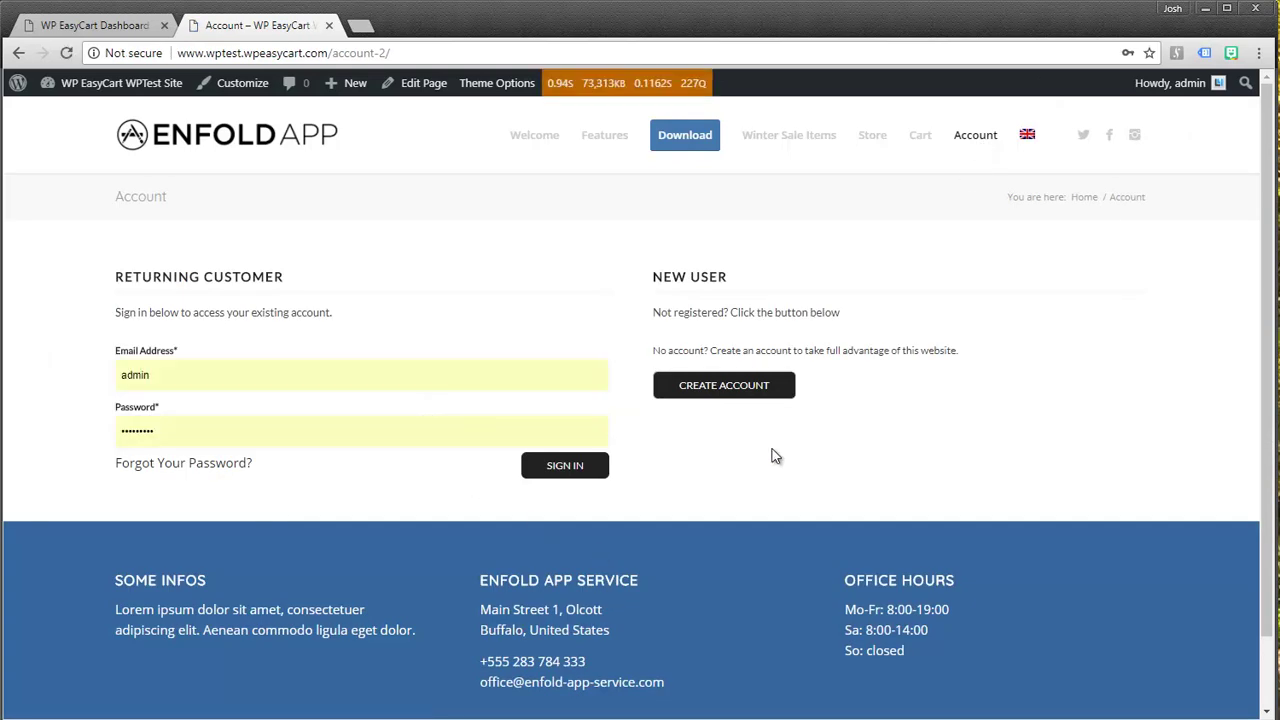
{"action": "left_click", "coordinate": [870, 135]}
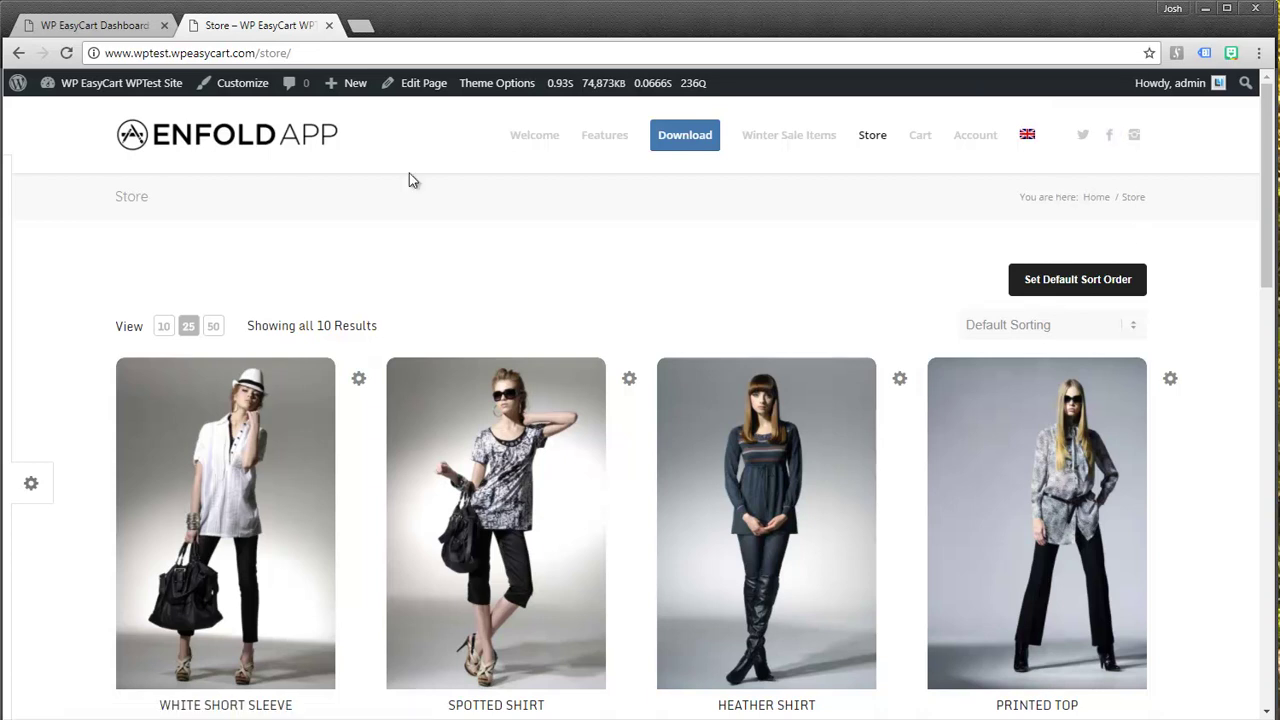
Review the Installed Plugins list, checking the WP EasyCart and WPML plugins and menus.
{"action": "left_click", "coordinate": [60, 29]}
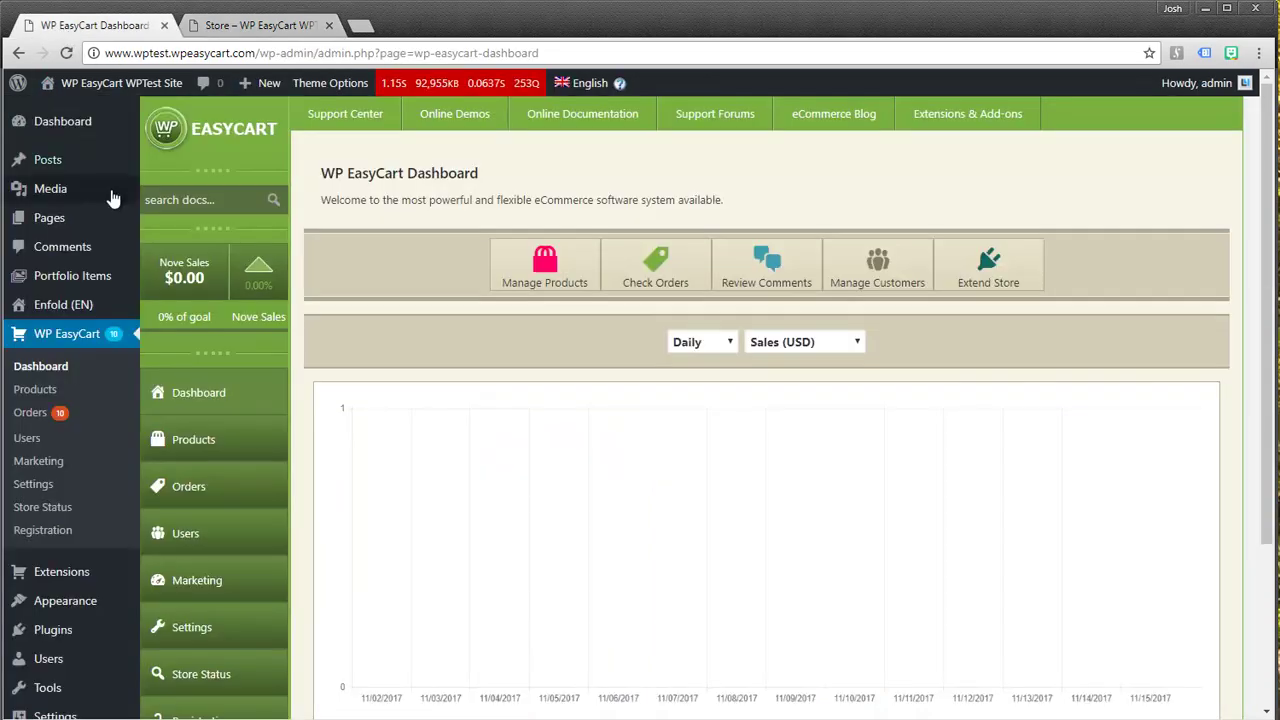
{"action": "left_click", "coordinate": [58, 634]}
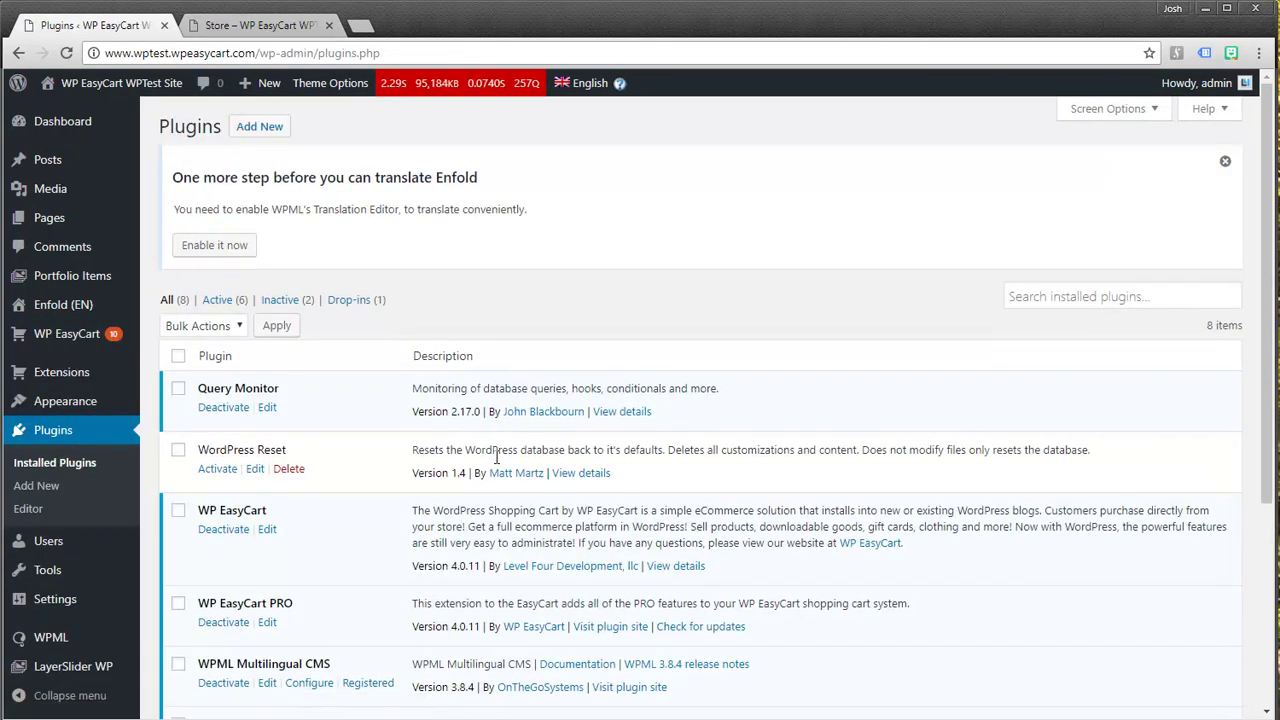
{"action": "scroll", "coordinate": [496, 456], "scroll_direction": "down", "scroll_amount": 2}
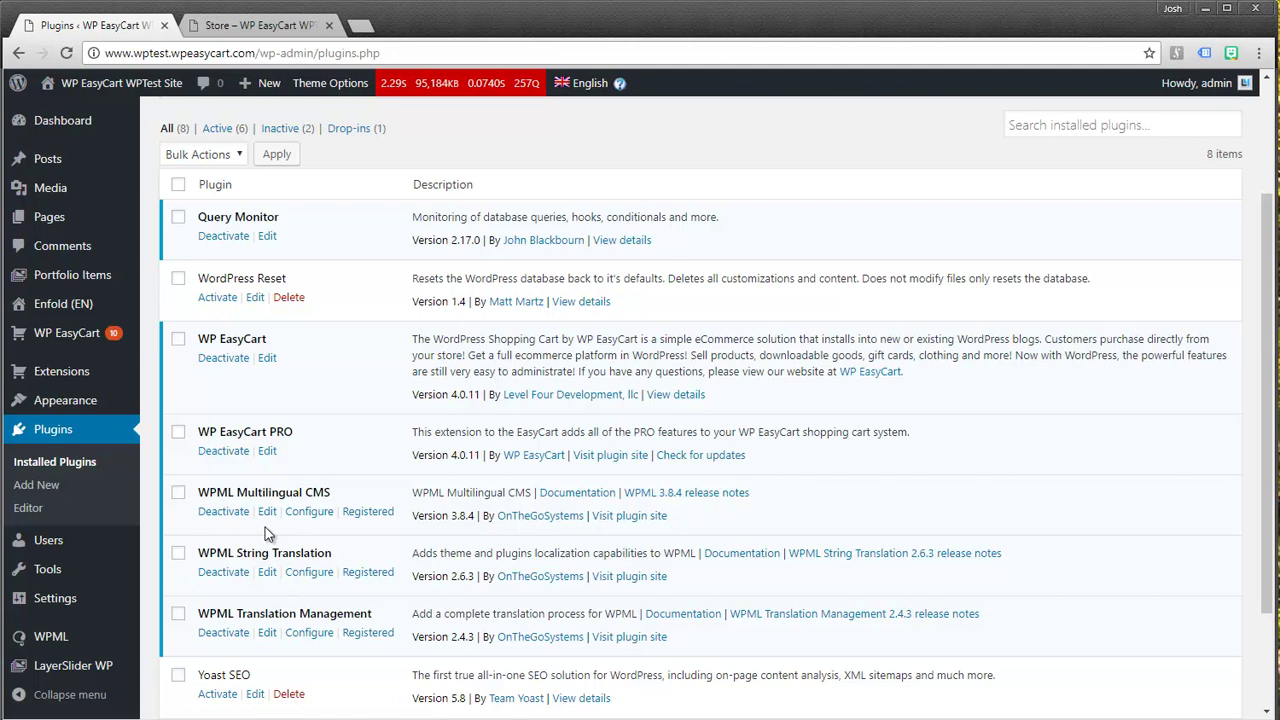
{"action": "scroll", "coordinate": [370, 488], "scroll_direction": "up", "scroll_amount": 1}
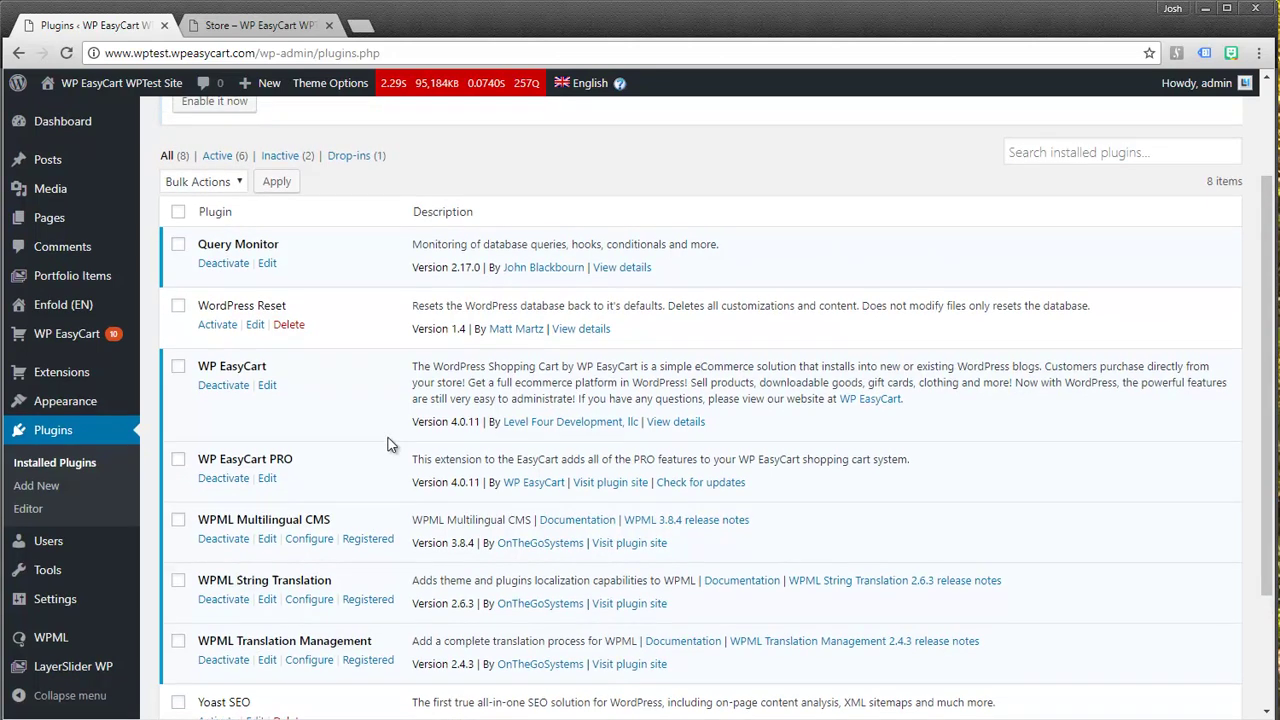
{"action": "scroll", "coordinate": [388, 444], "scroll_direction": "up", "scroll_amount": 1}
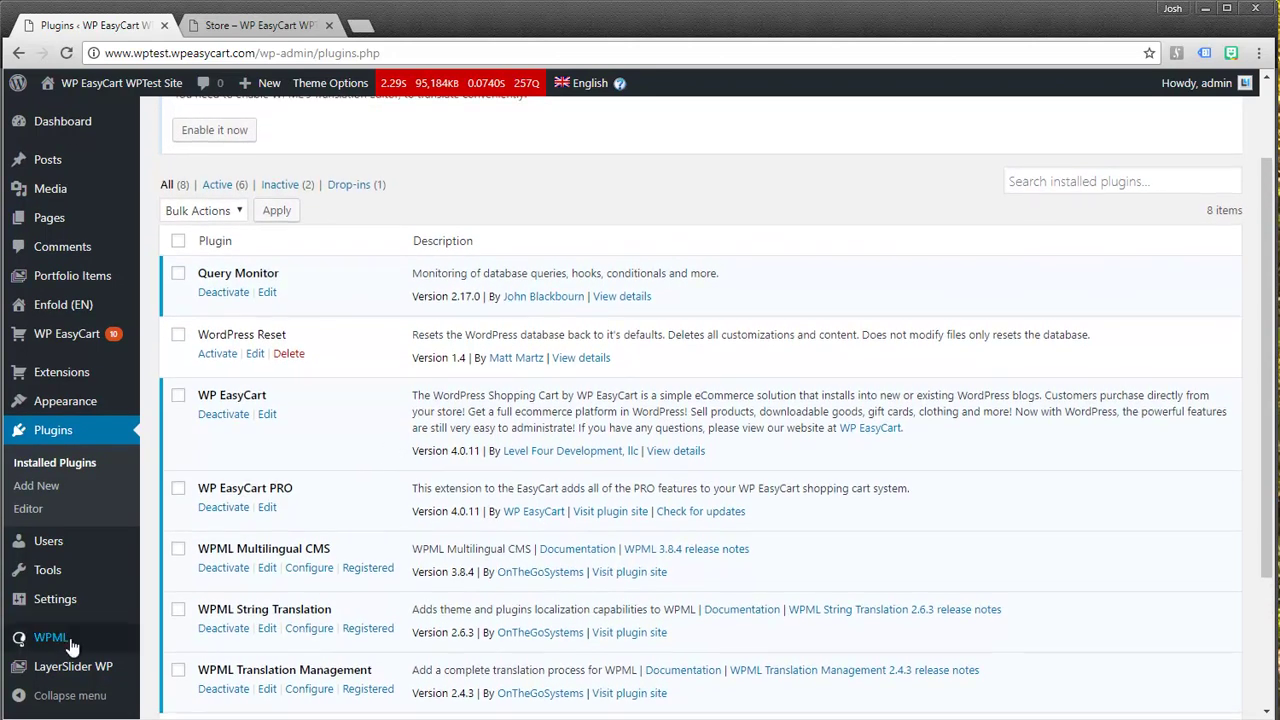
{"action": "mouse_move", "coordinate": [72, 647]}
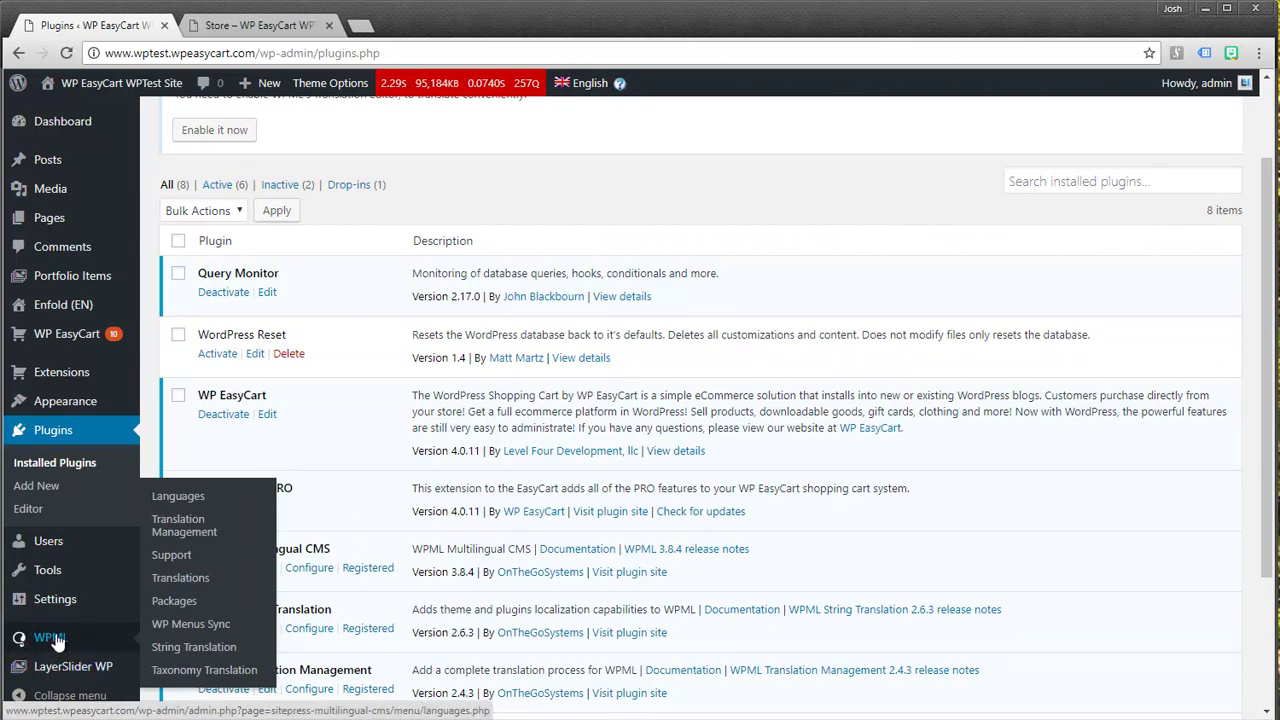
{"action": "mouse_move", "coordinate": [76, 340]}
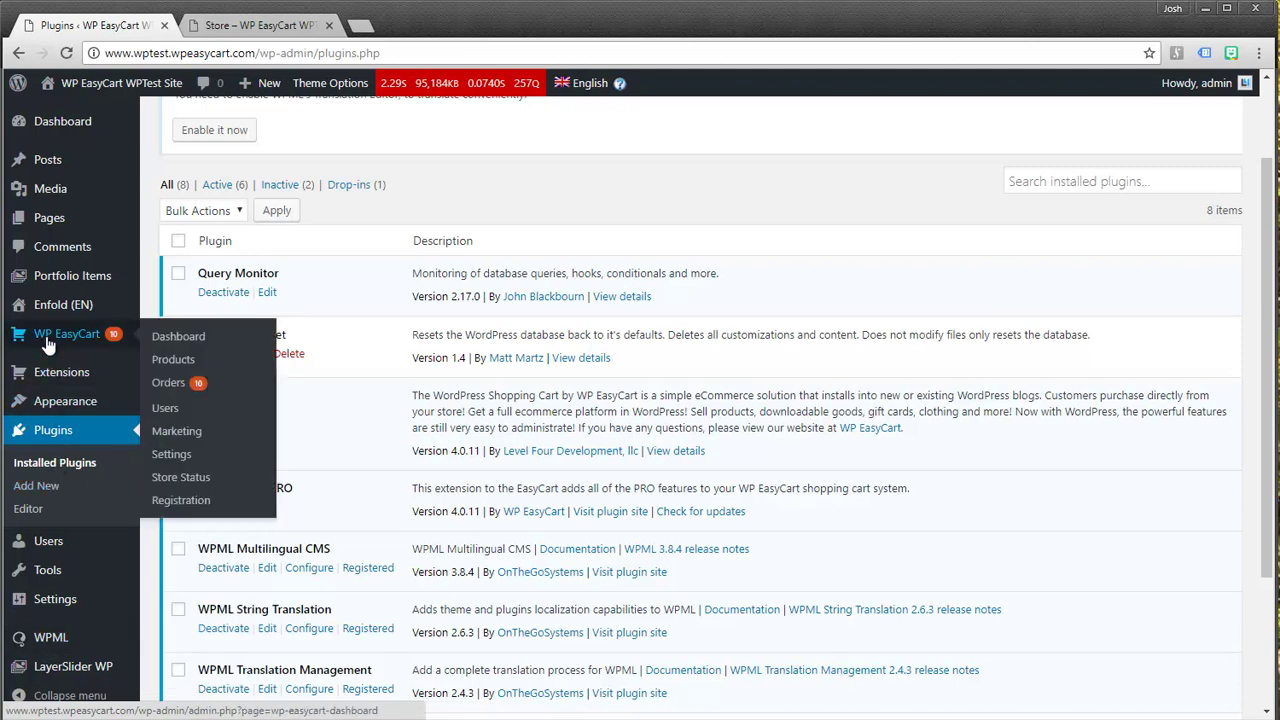
{"action": "mouse_move", "coordinate": [102, 620]}
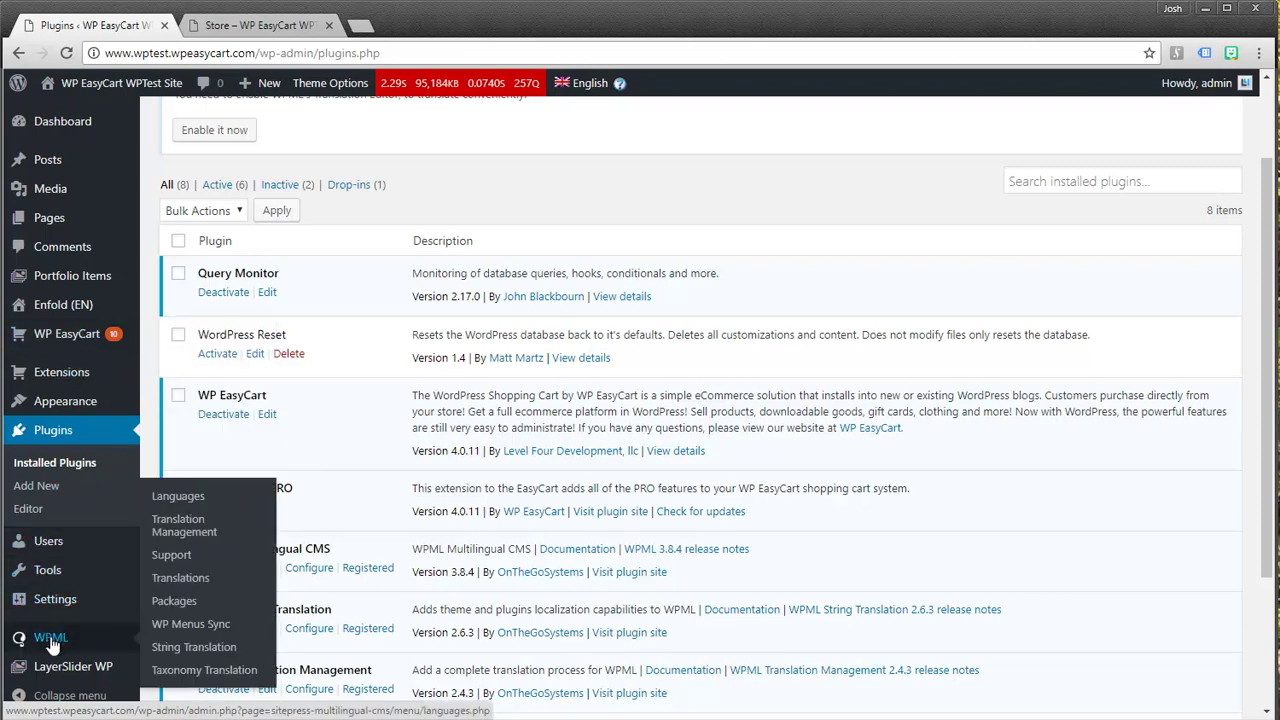
In WPML Languages, add French as a site language next to English and save.
{"action": "left_click", "coordinate": [177, 499]}
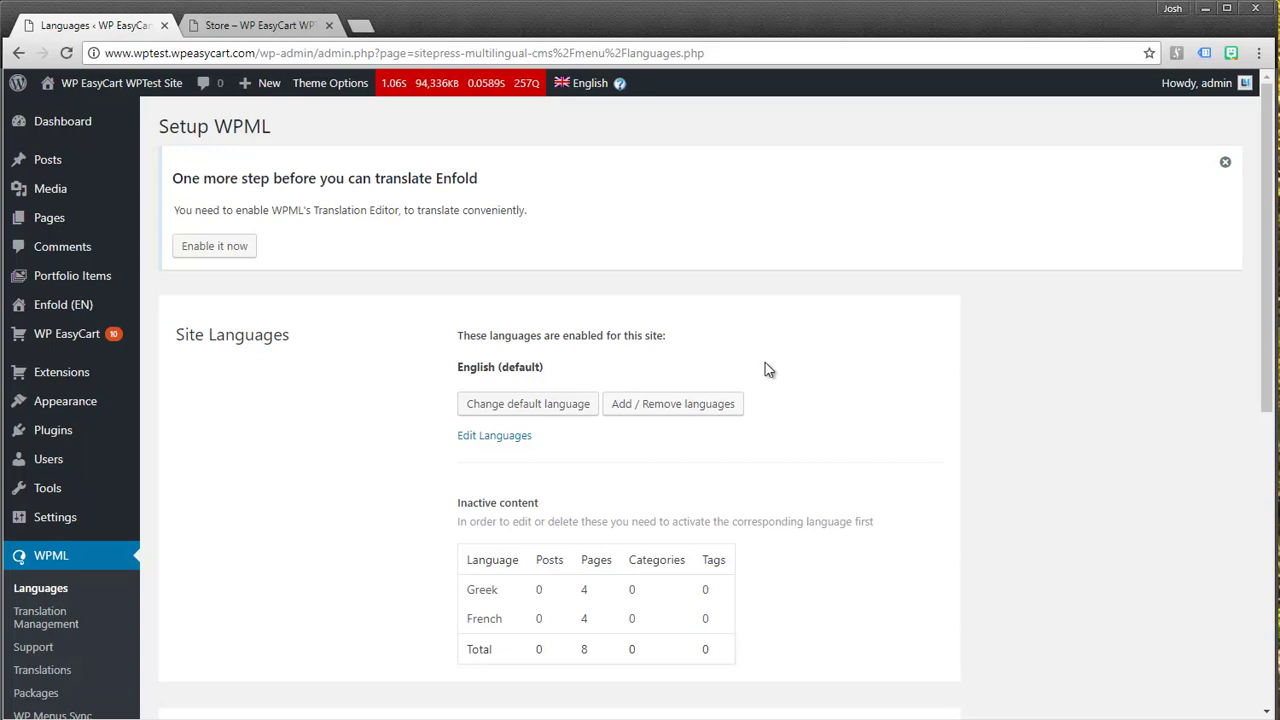
{"action": "left_click", "coordinate": [657, 405]}
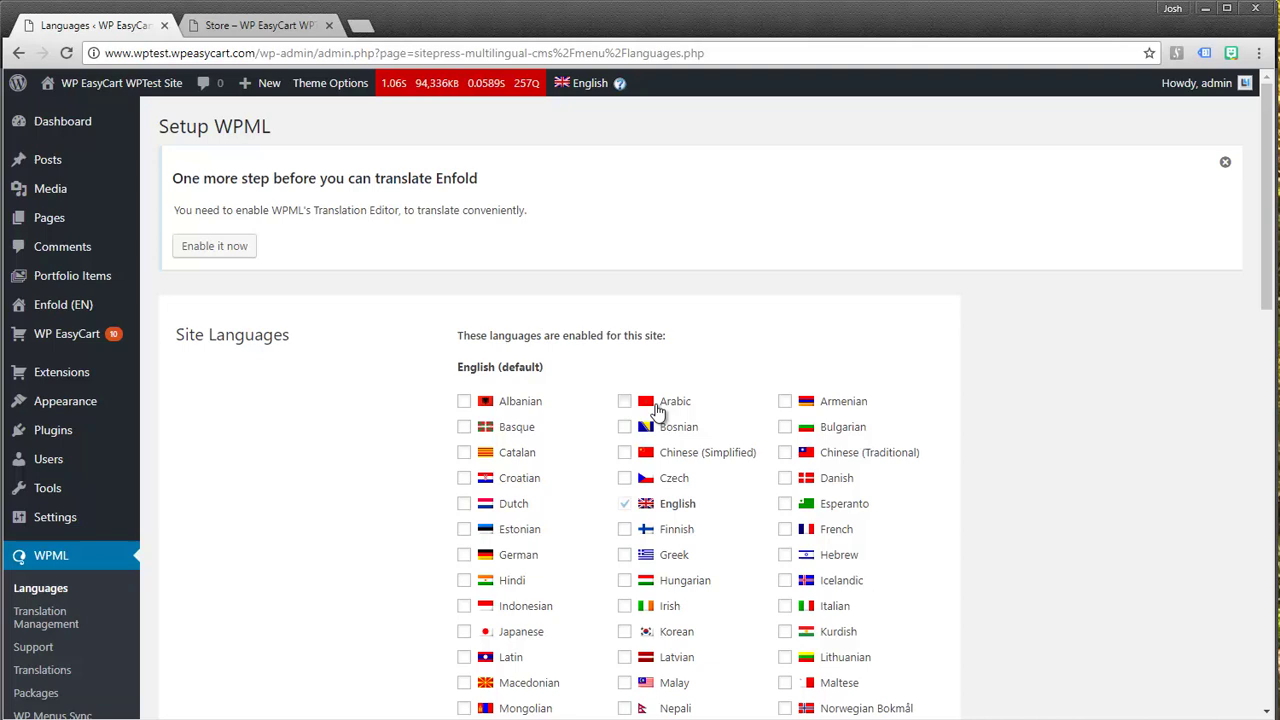
{"action": "scroll", "coordinate": [767, 560], "scroll_direction": "down", "scroll_amount": 1}
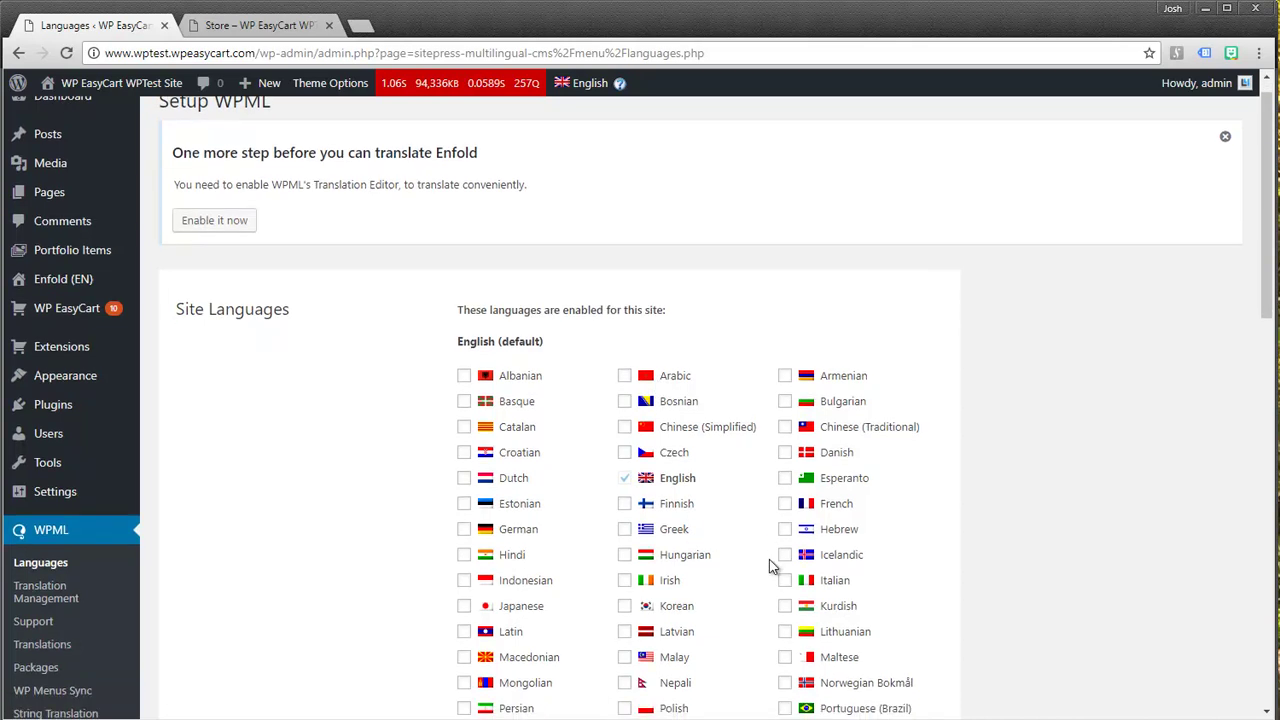
{"action": "left_click", "coordinate": [785, 503]}
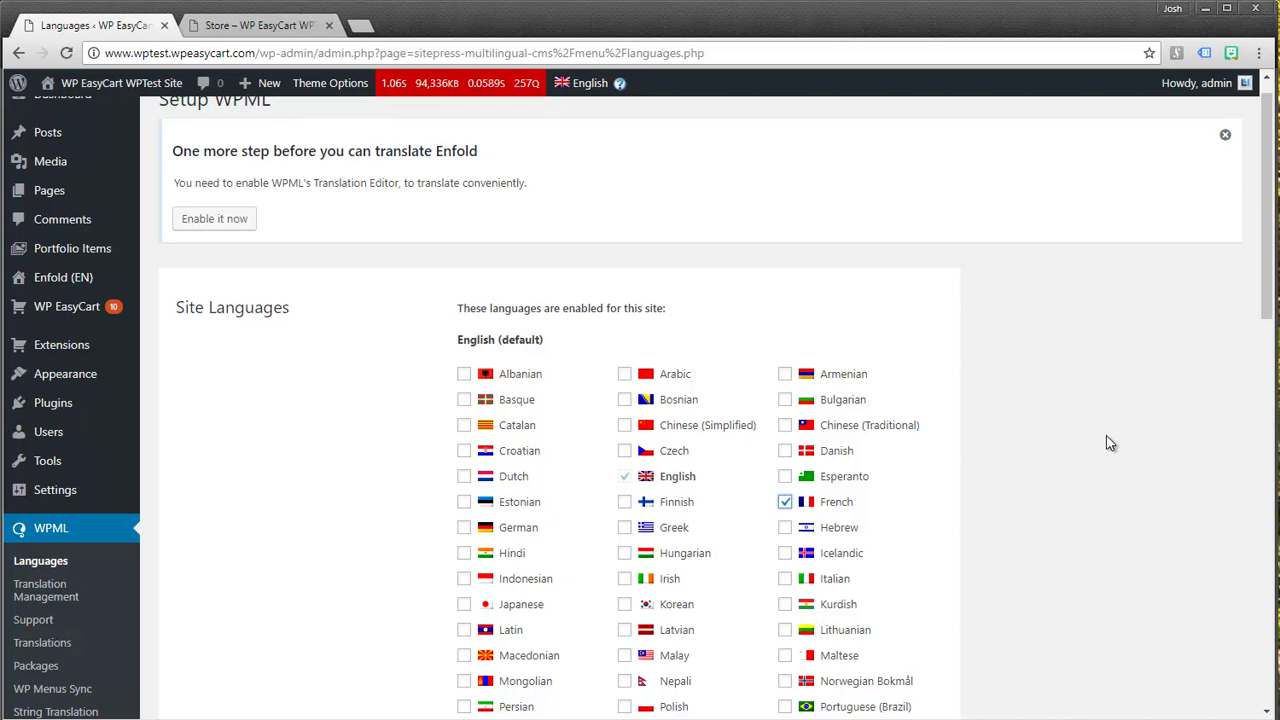
{"action": "scroll", "coordinate": [1108, 446], "scroll_direction": "down", "scroll_amount": 4}
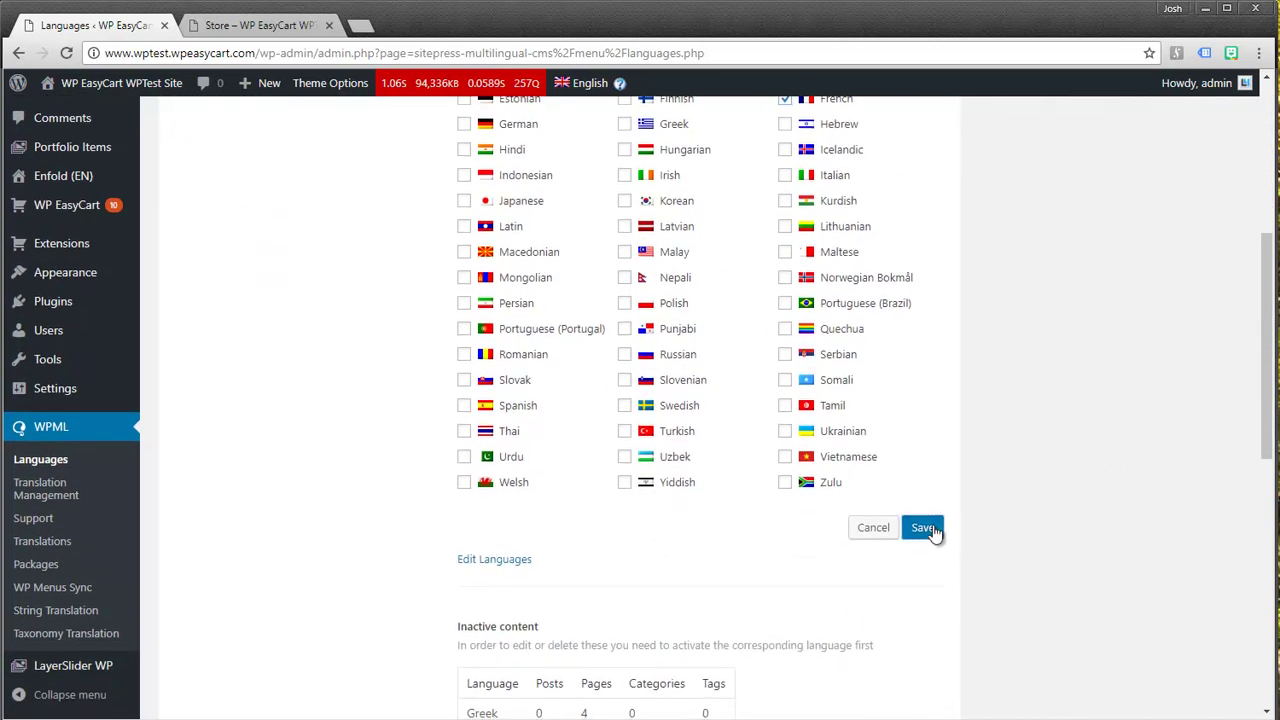
{"action": "left_click", "coordinate": [932, 533]}
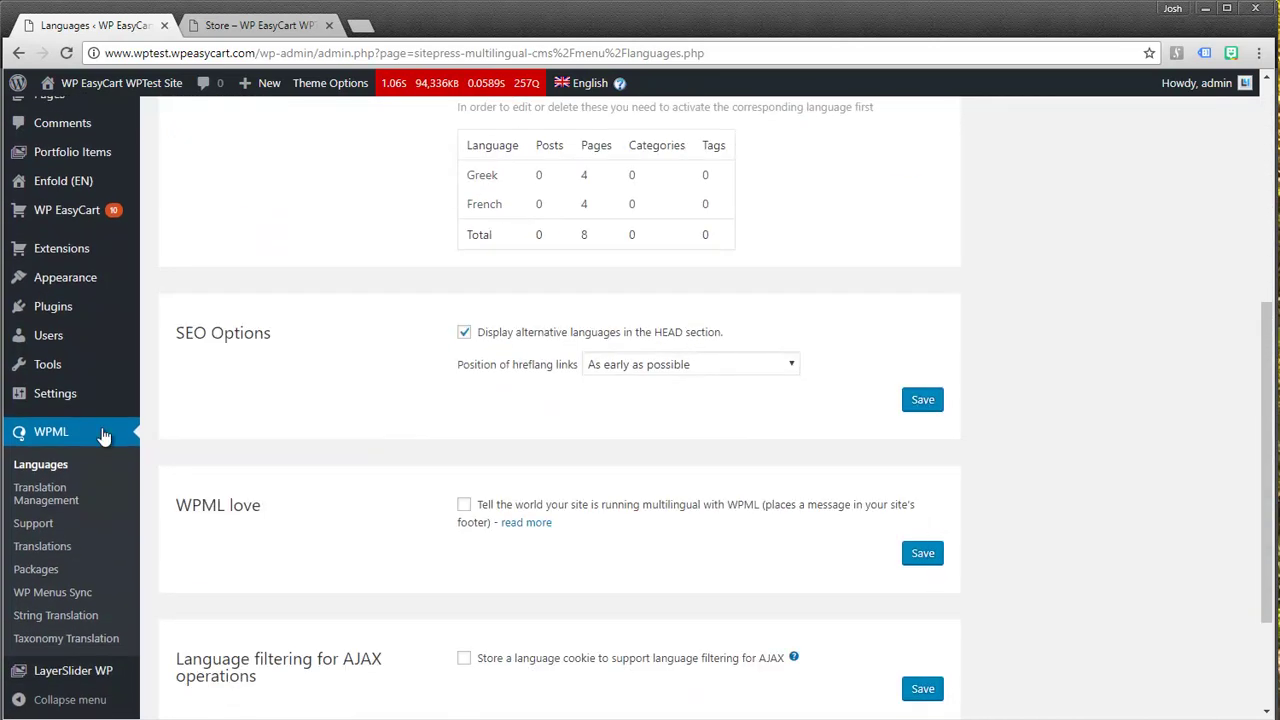
{"action": "scroll", "coordinate": [113, 215], "scroll_direction": "up", "scroll_amount": 2}
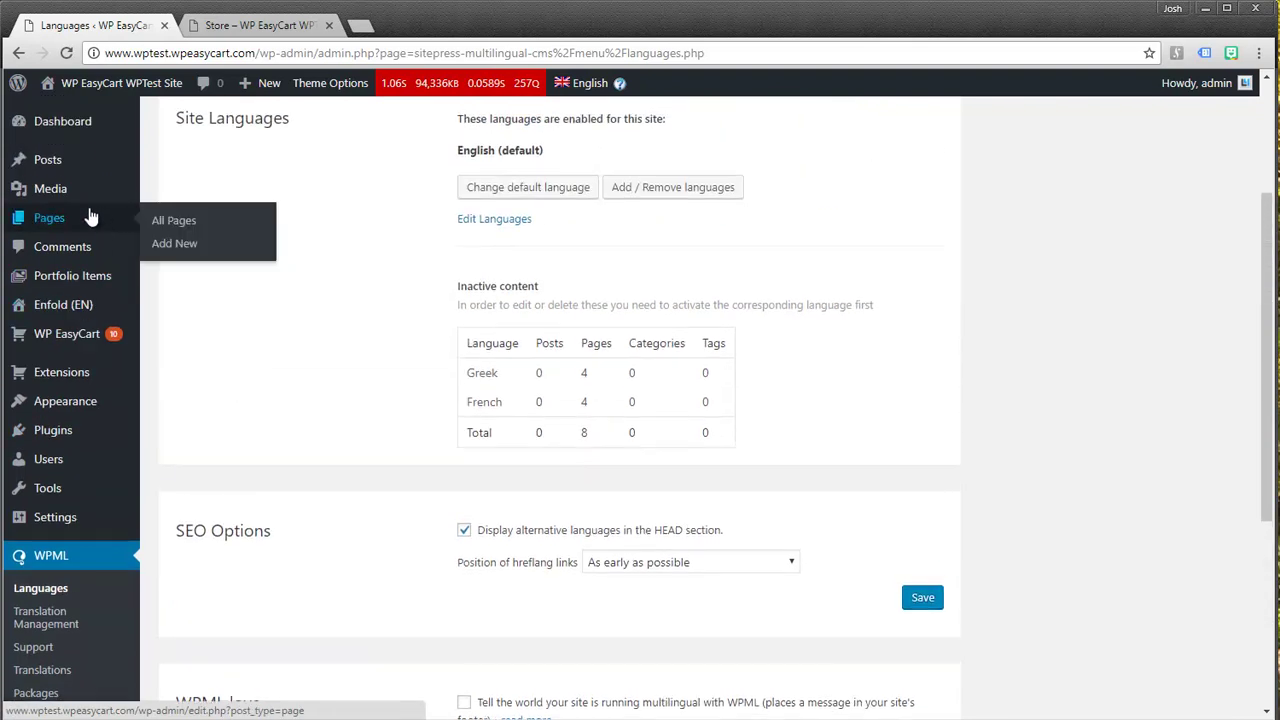
Inspect the Store page's [ec_store language='en'] shortcode, undoing the trial deletion so it stays unchanged.
{"action": "left_click", "coordinate": [52, 219]}
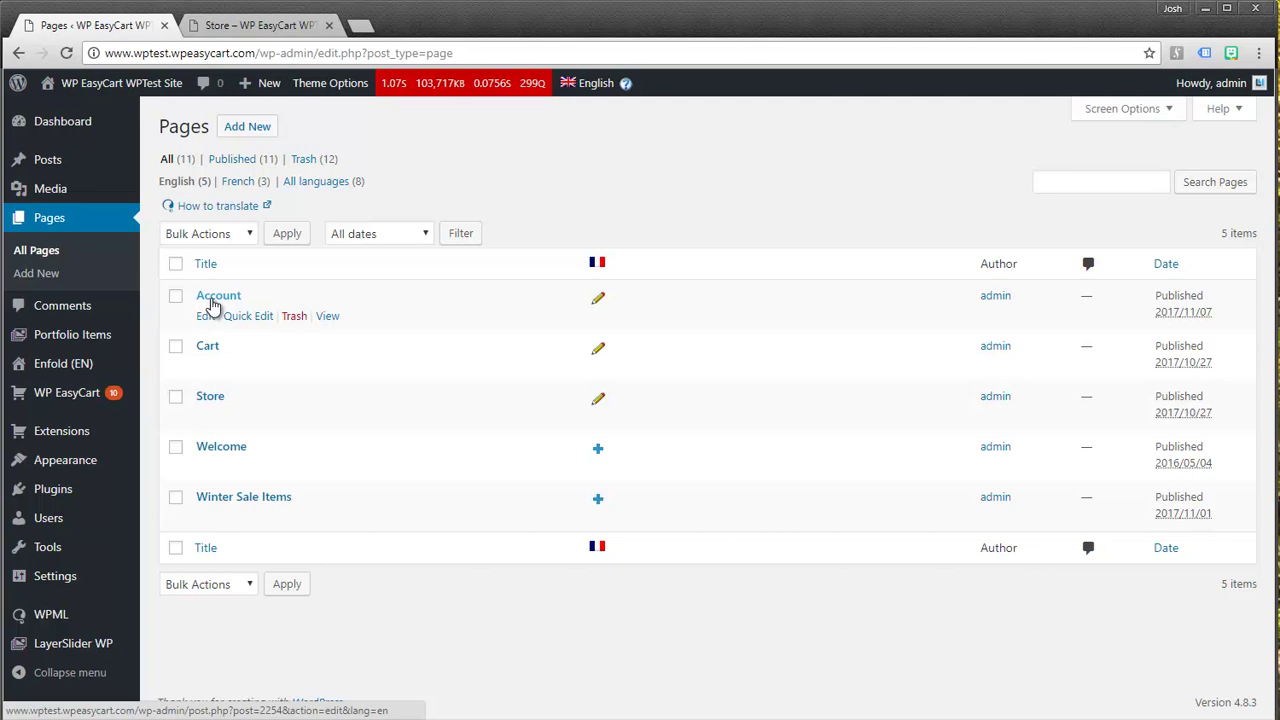
{"action": "mouse_move", "coordinate": [588, 84]}
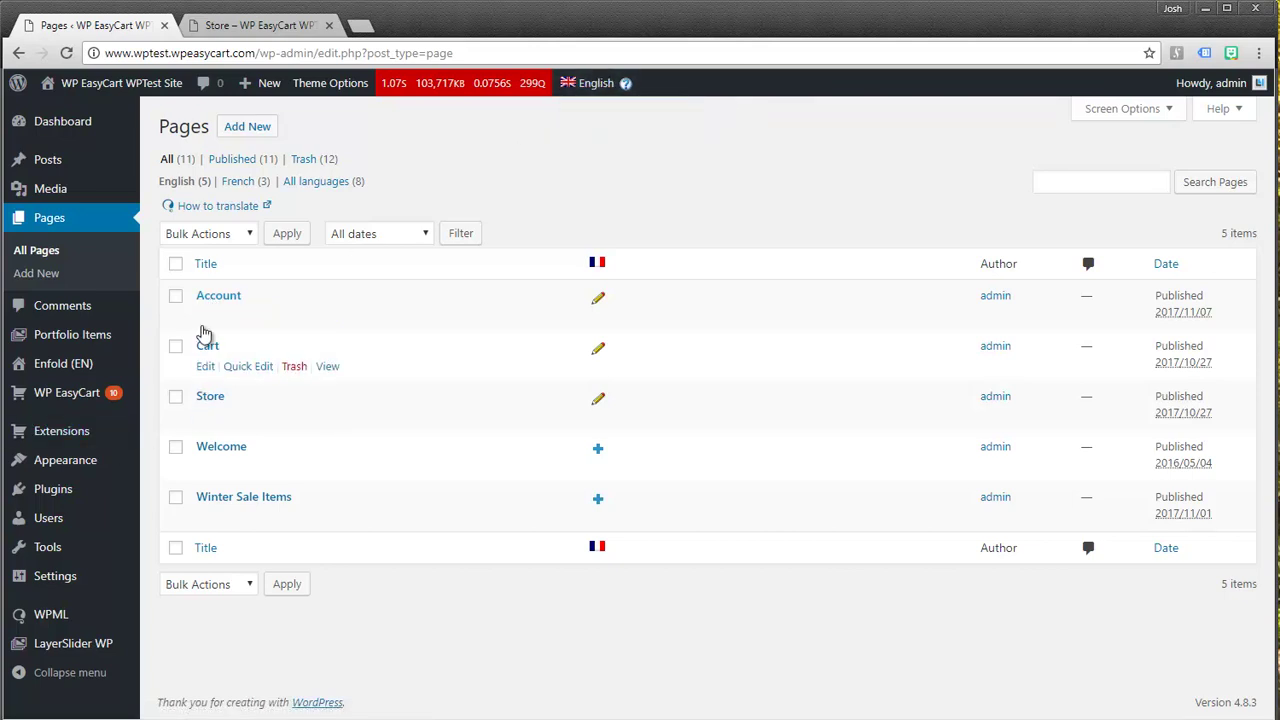
{"action": "left_click", "coordinate": [205, 399]}
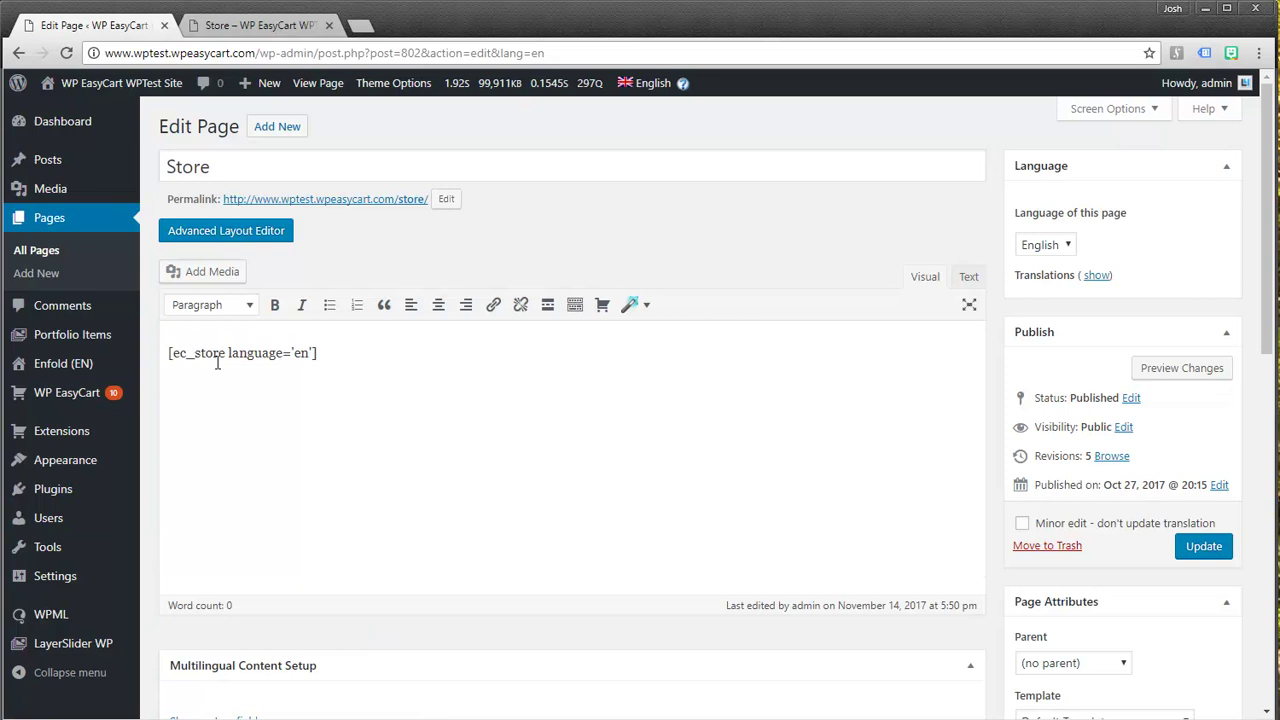
{"action": "left_click_drag", "start_coordinate": [240, 353], "coordinate": [313, 347]}
{"action": "key", "text": "BackSpace"}
{"action": "key", "text": "ctrl+z"}
{"action": "left_click_drag", "start_coordinate": [309, 354], "coordinate": [301, 354]}
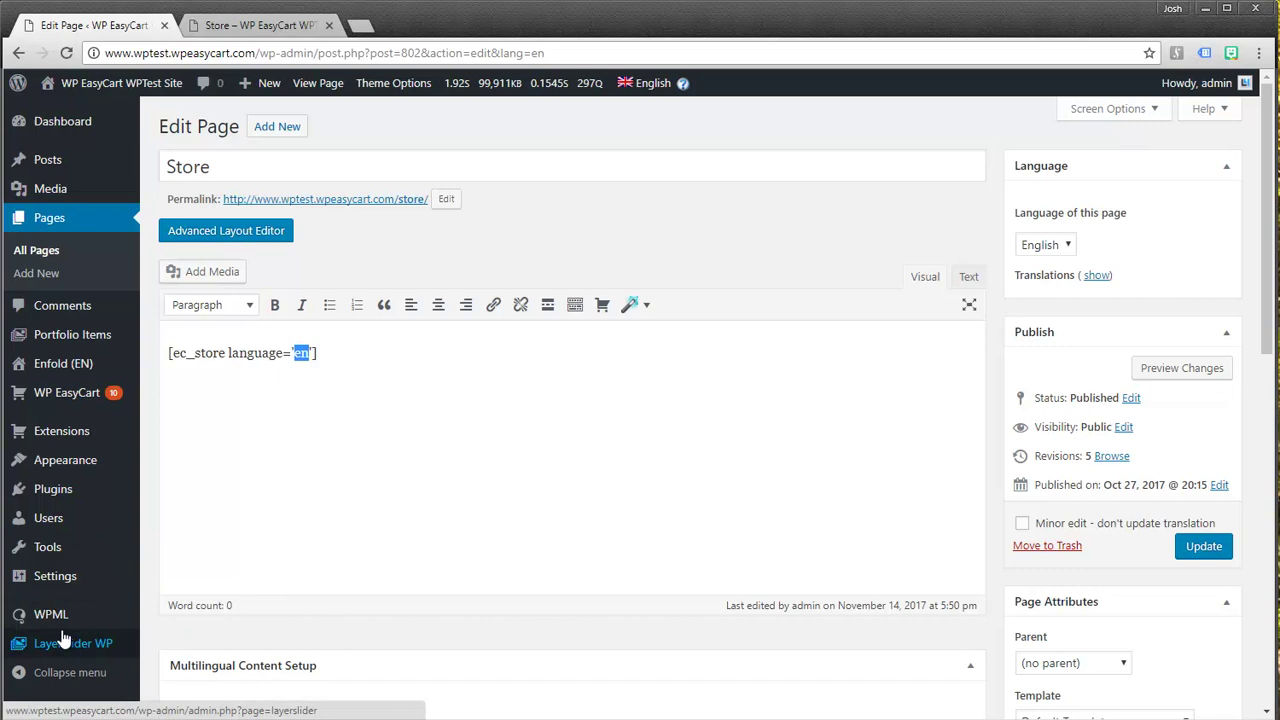
{"action": "mouse_move", "coordinate": [57, 625]}
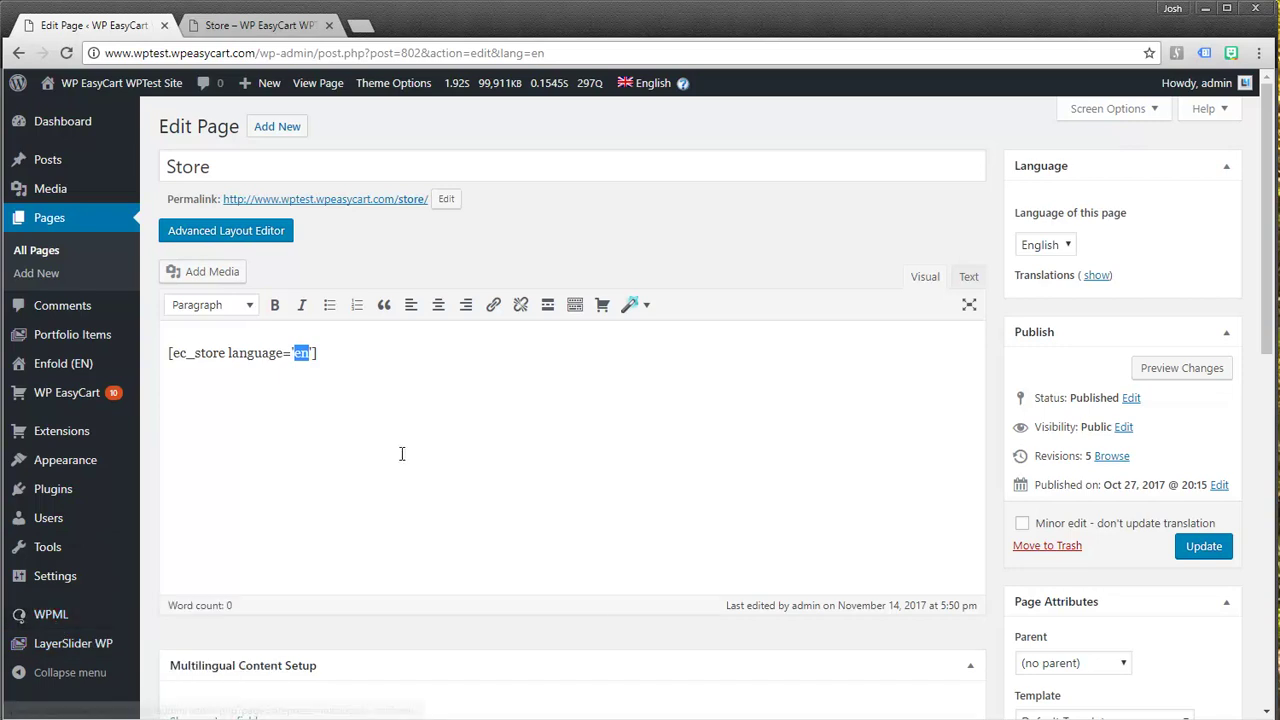
{"action": "left_click", "coordinate": [397, 410]}
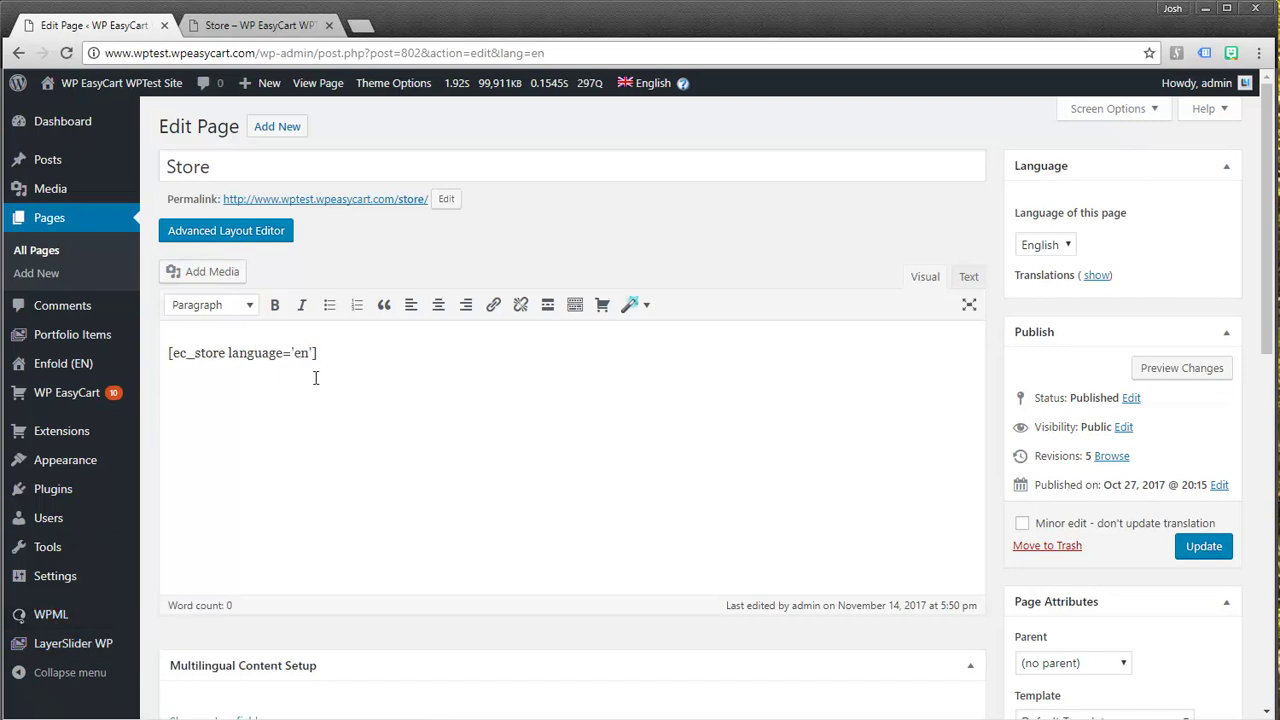
{"action": "left_click_drag", "start_coordinate": [316, 352], "coordinate": [228, 363]}
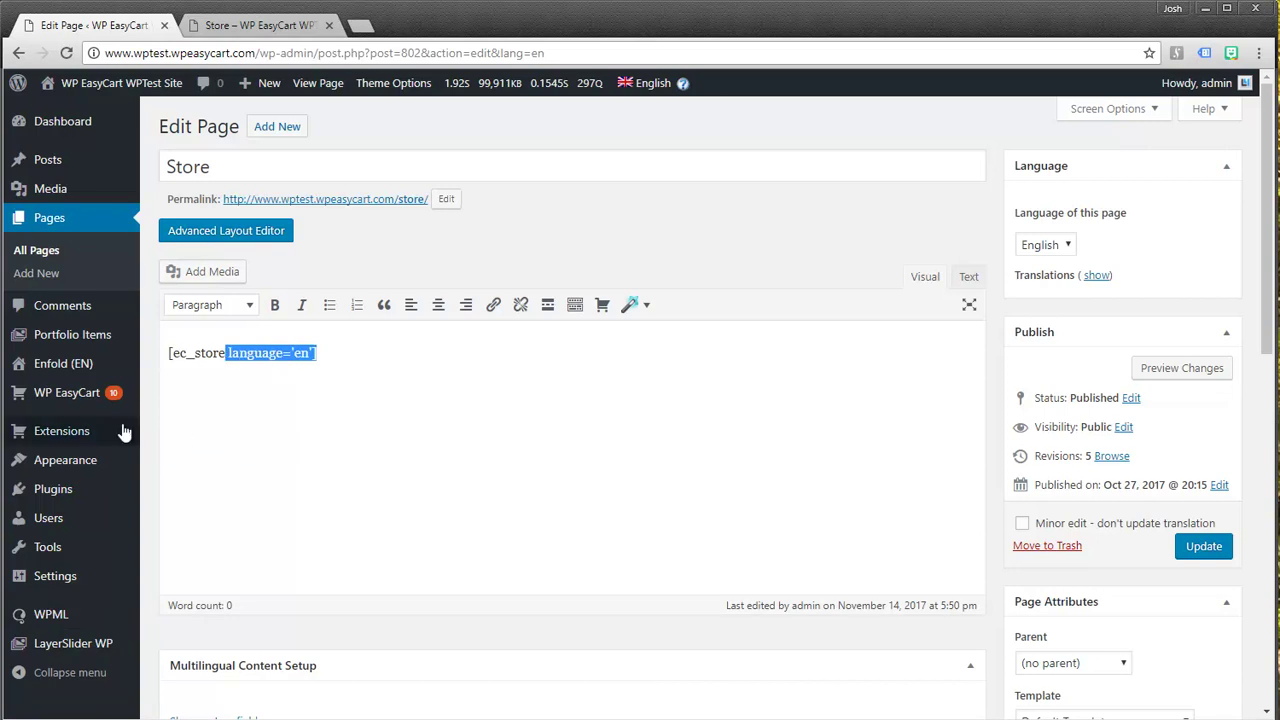
{"action": "left_click", "coordinate": [42, 224]}
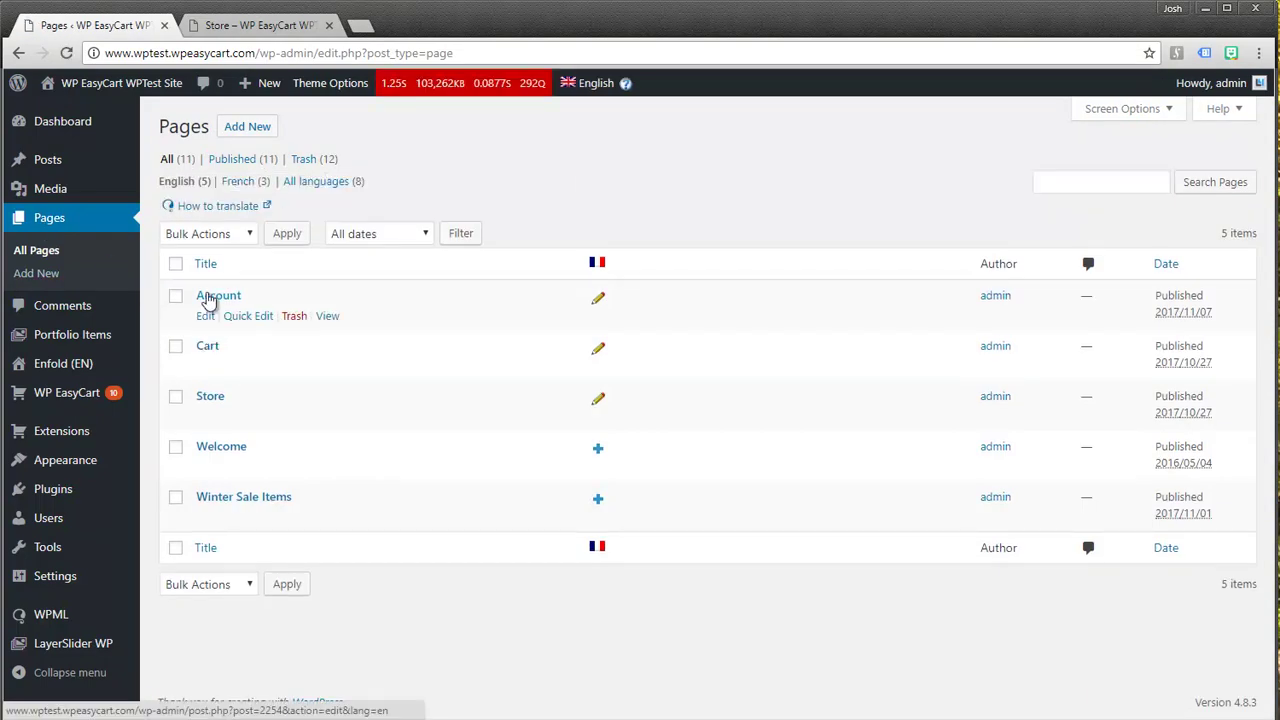
Check the Account page's [ec_account language='en'] shortcode, then go back to All Pages.
{"action": "left_click", "coordinate": [208, 297]}
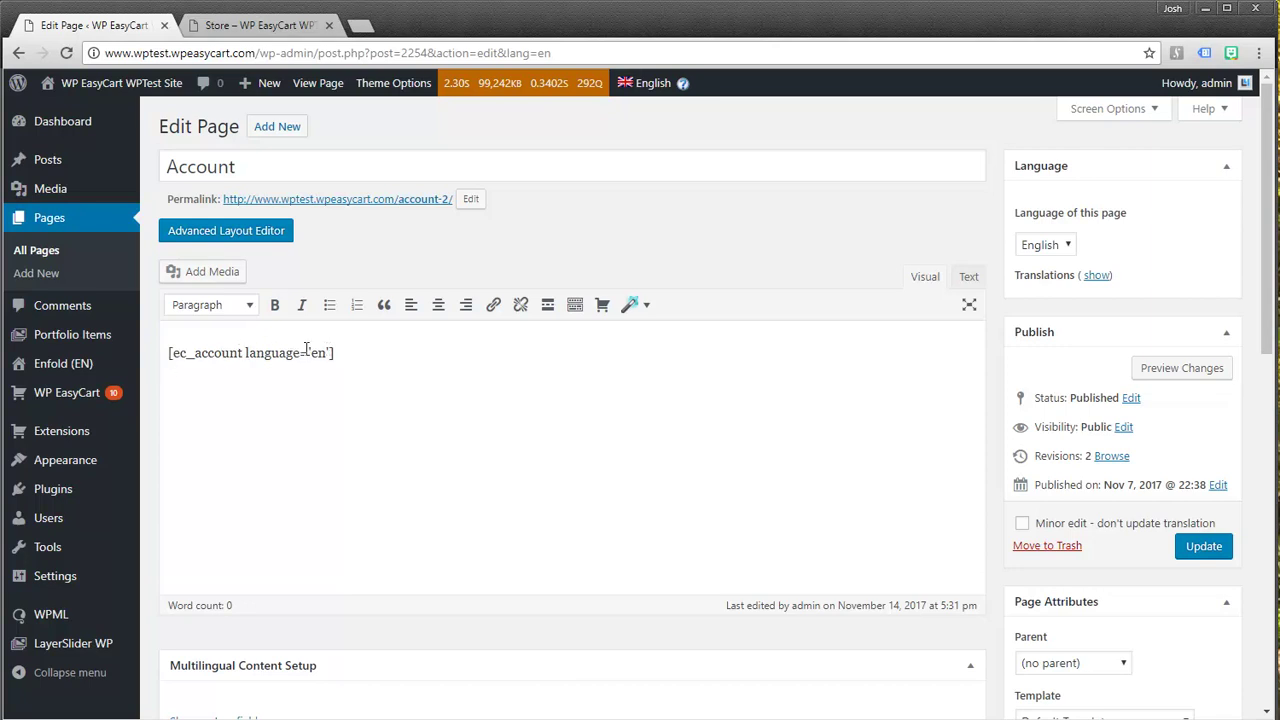
{"action": "mouse_move", "coordinate": [82, 338]}
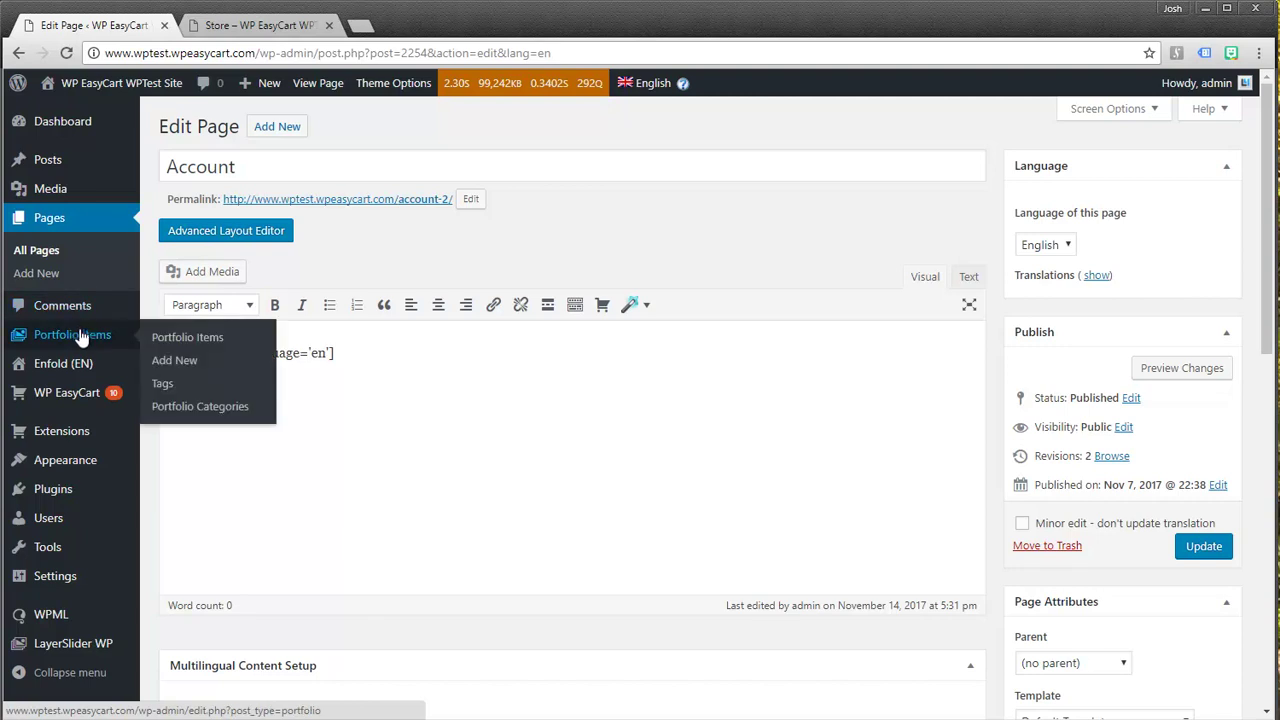
{"action": "left_click", "coordinate": [41, 219]}
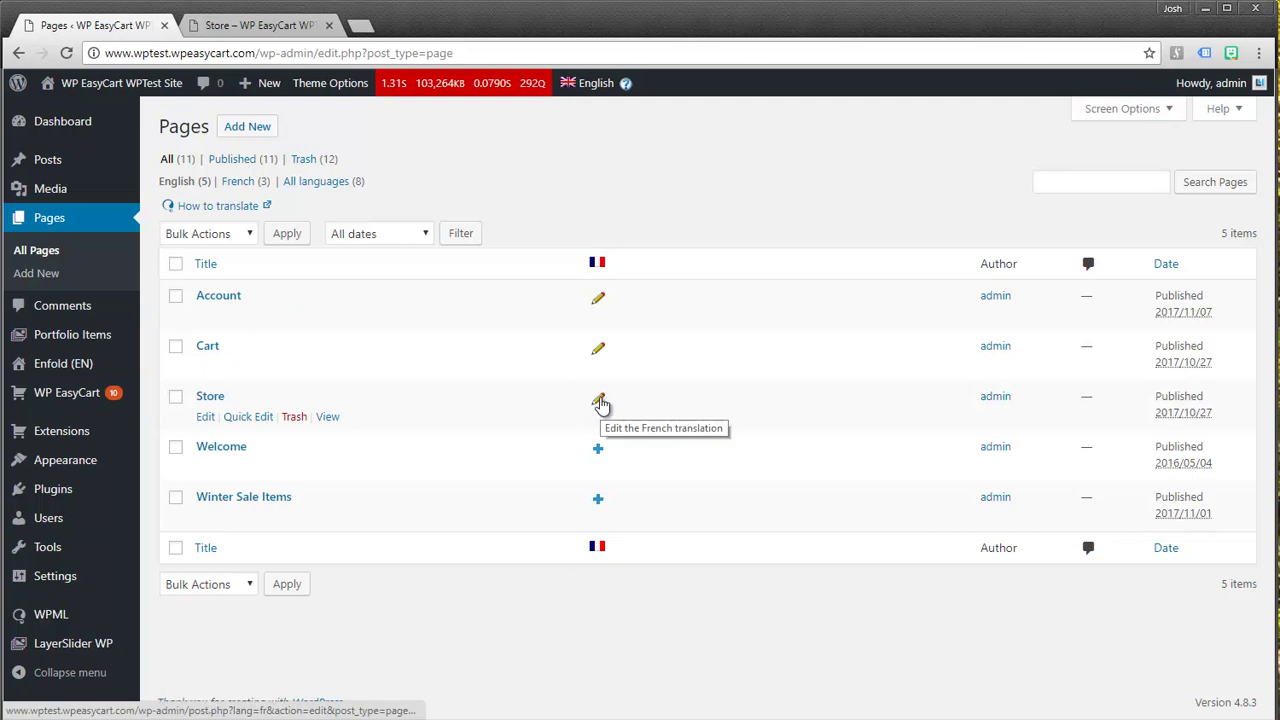
Review the French Store page's title and its [ec_store language='fr'] shortcode.
{"action": "left_click", "coordinate": [600, 401]}
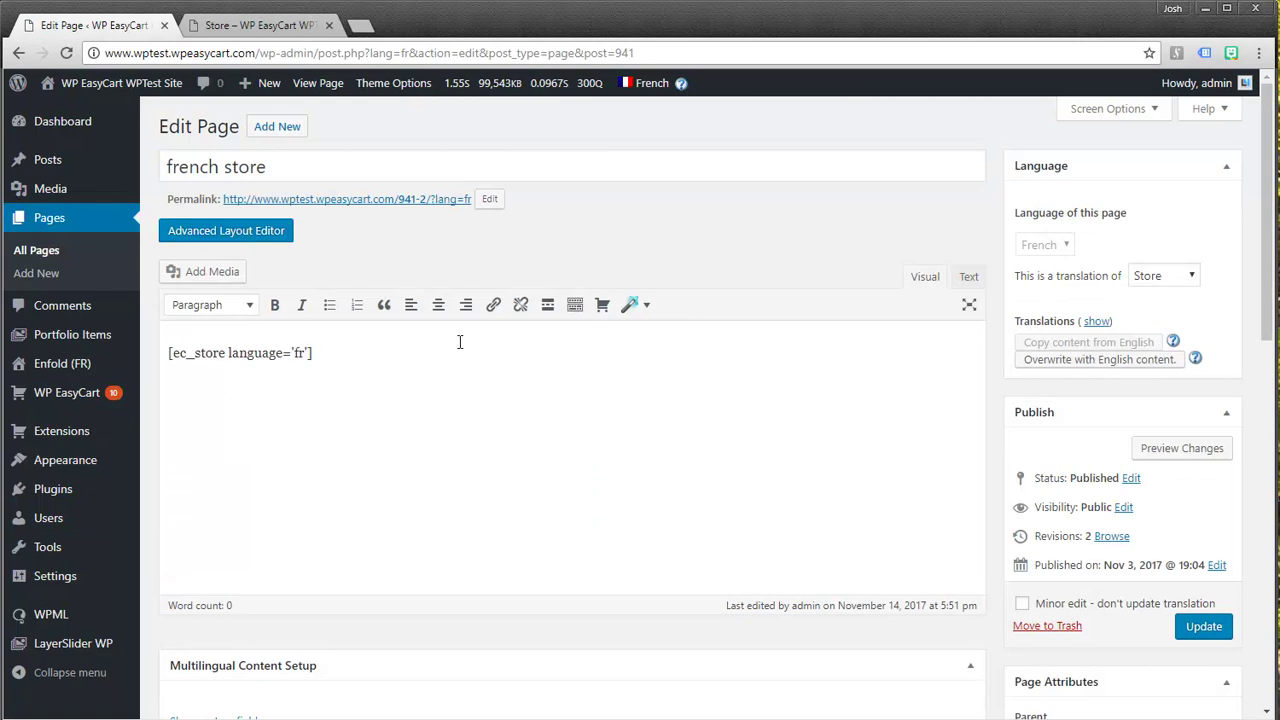
{"action": "left_click_drag", "start_coordinate": [280, 167], "coordinate": [163, 171]}
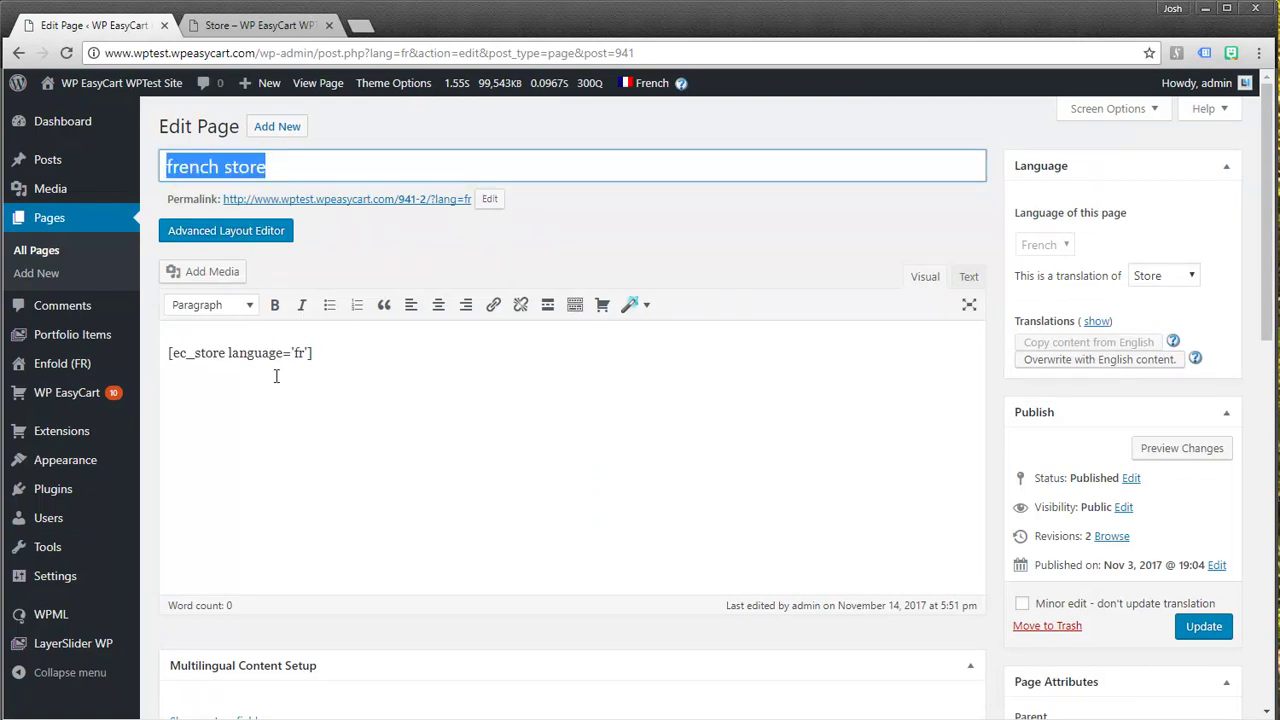
{"action": "mouse_move", "coordinate": [227, 353]}
{"action": "left_mouse_down"}
{"action": "mouse_move", "coordinate": [301, 350]}
{"action": "mouse_move", "coordinate": [226, 365]}
{"action": "left_mouse_up"}
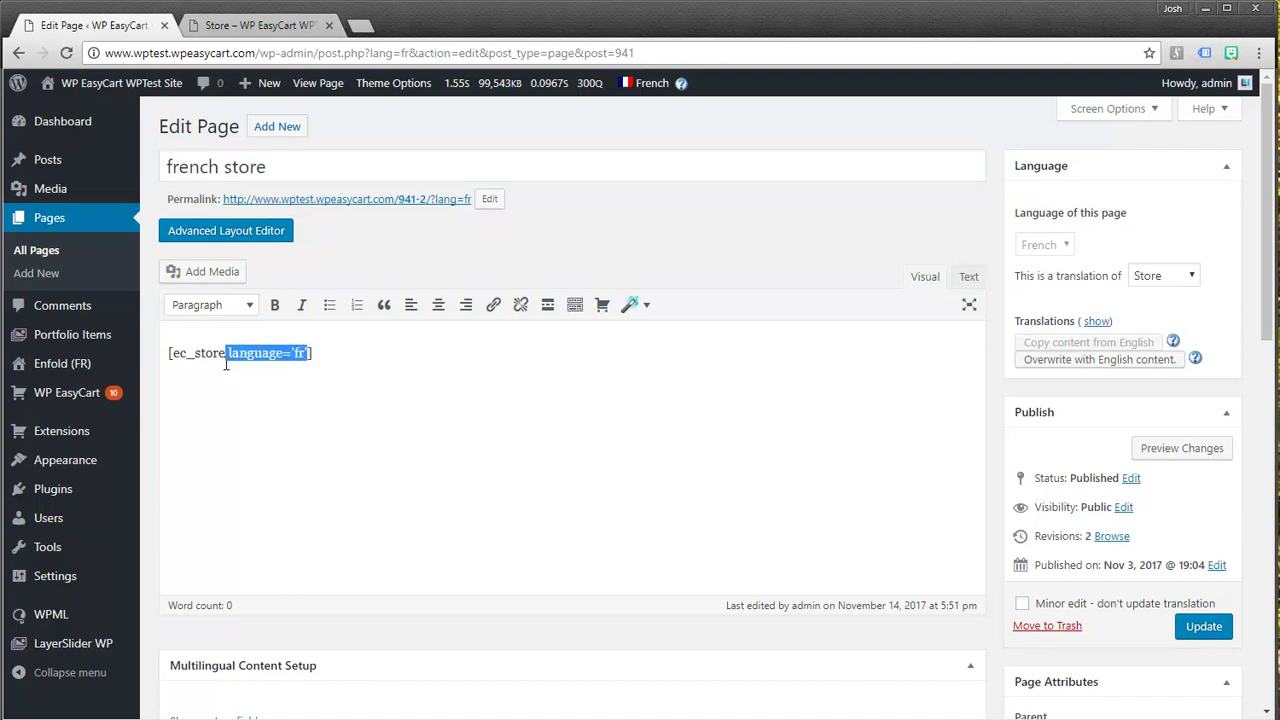
{"action": "left_click", "coordinate": [366, 429]}
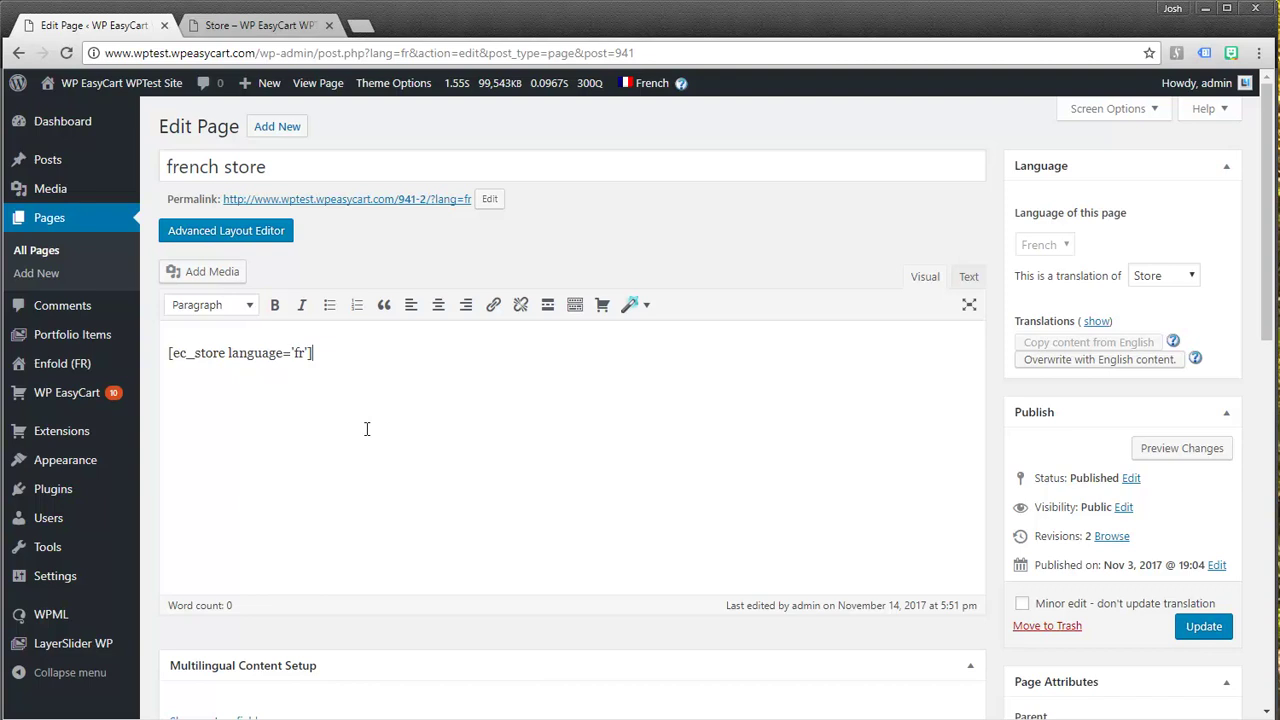
{"action": "left_click_drag", "start_coordinate": [322, 353], "coordinate": [168, 368]}
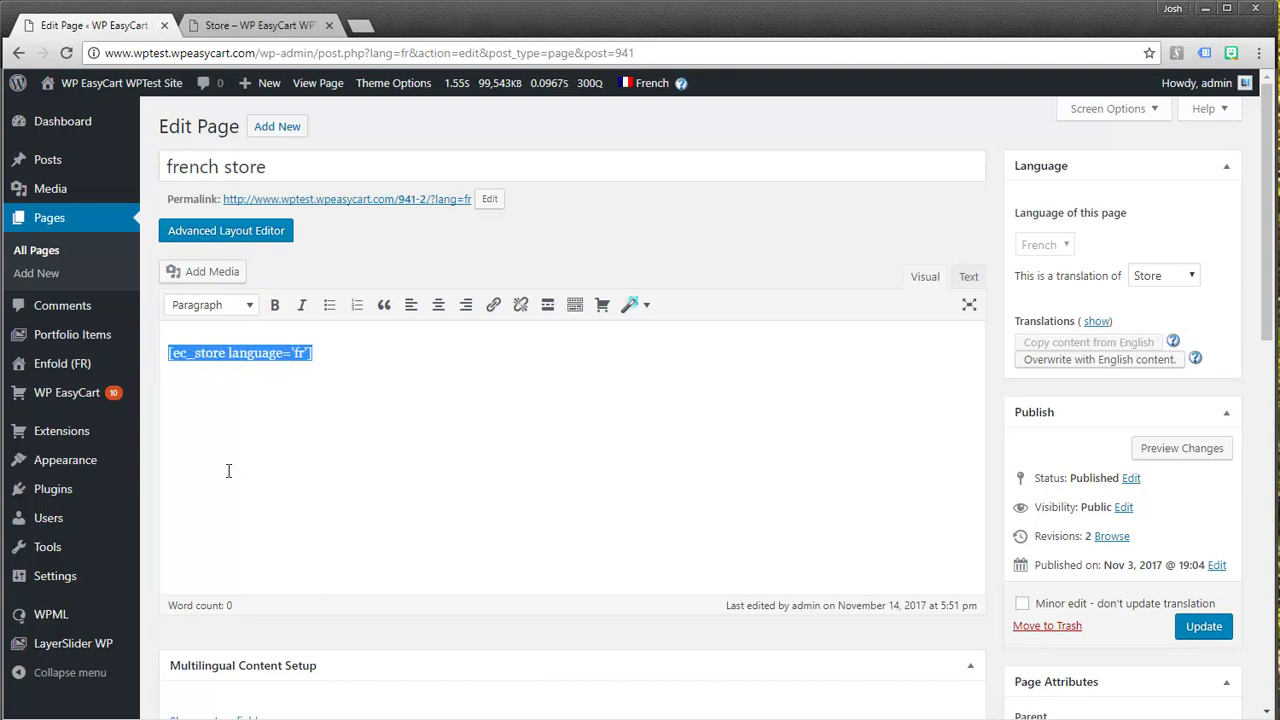
{"action": "left_click", "coordinate": [296, 390]}
{"action": "left_click_drag", "start_coordinate": [230, 352], "coordinate": [318, 348]}
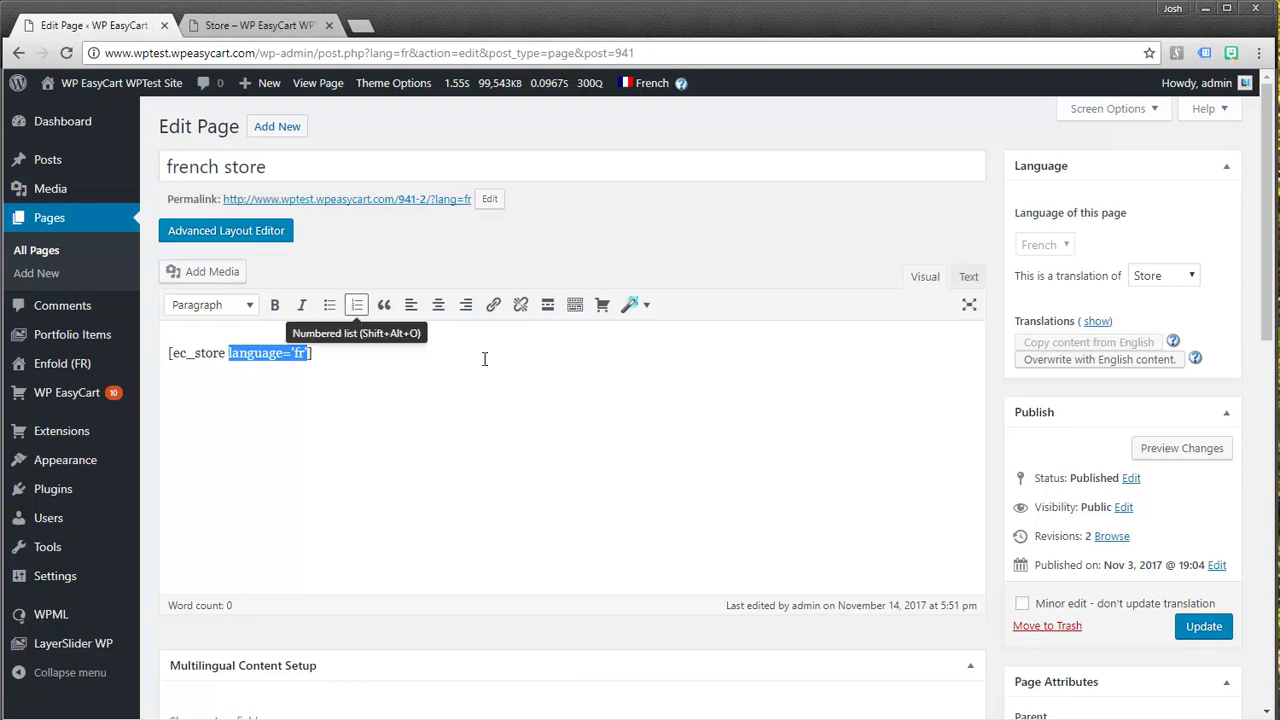
{"action": "left_click", "coordinate": [48, 217]}
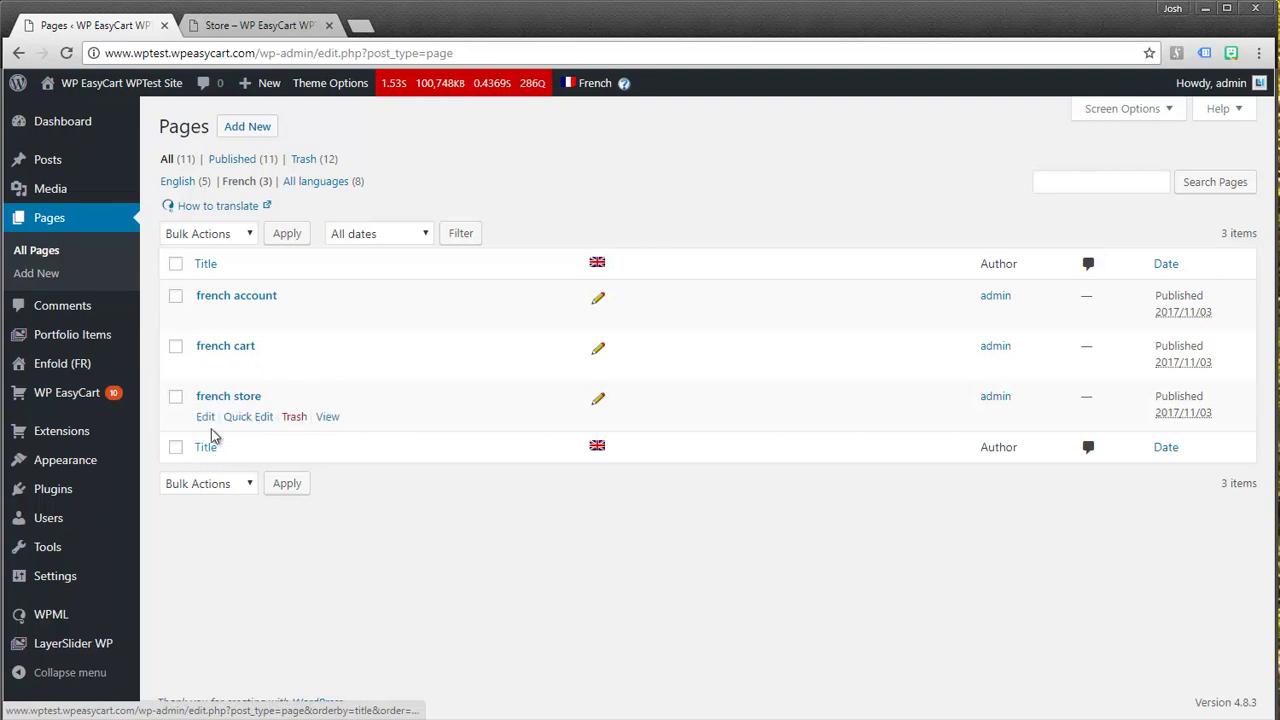
{"action": "left_click", "coordinate": [254, 27]}
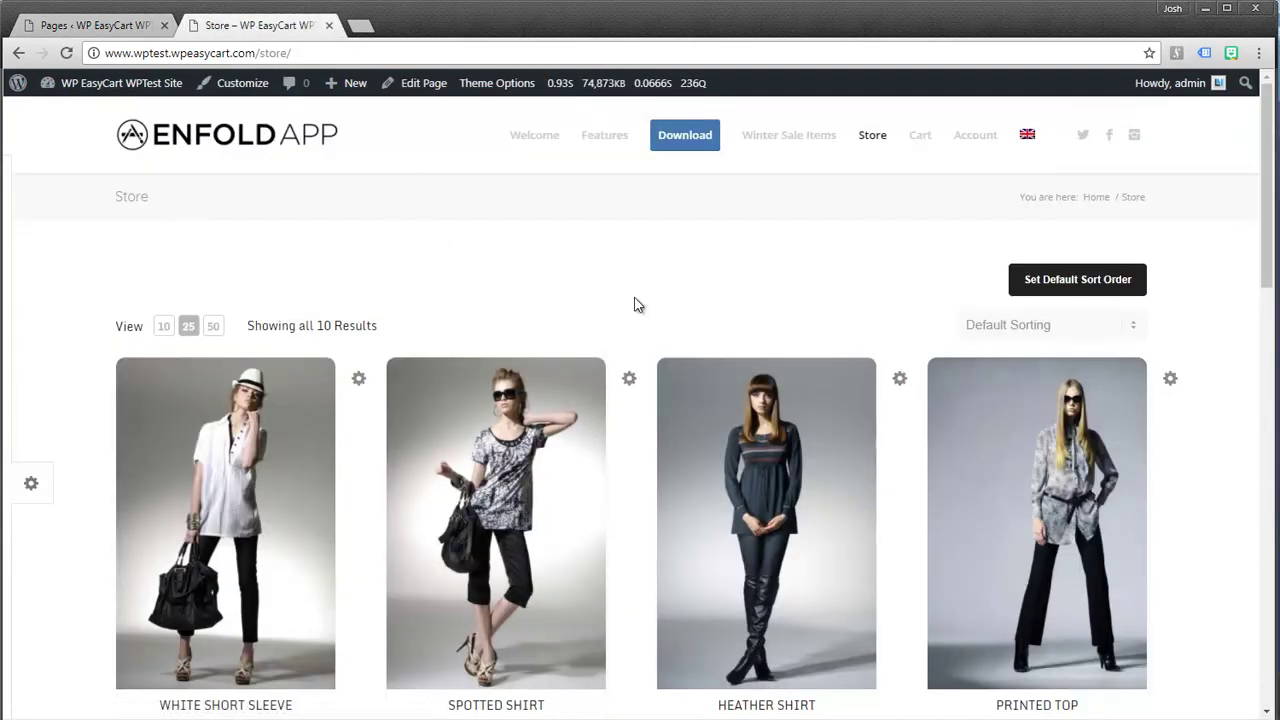
{"action": "mouse_move", "coordinate": [66, 88]}
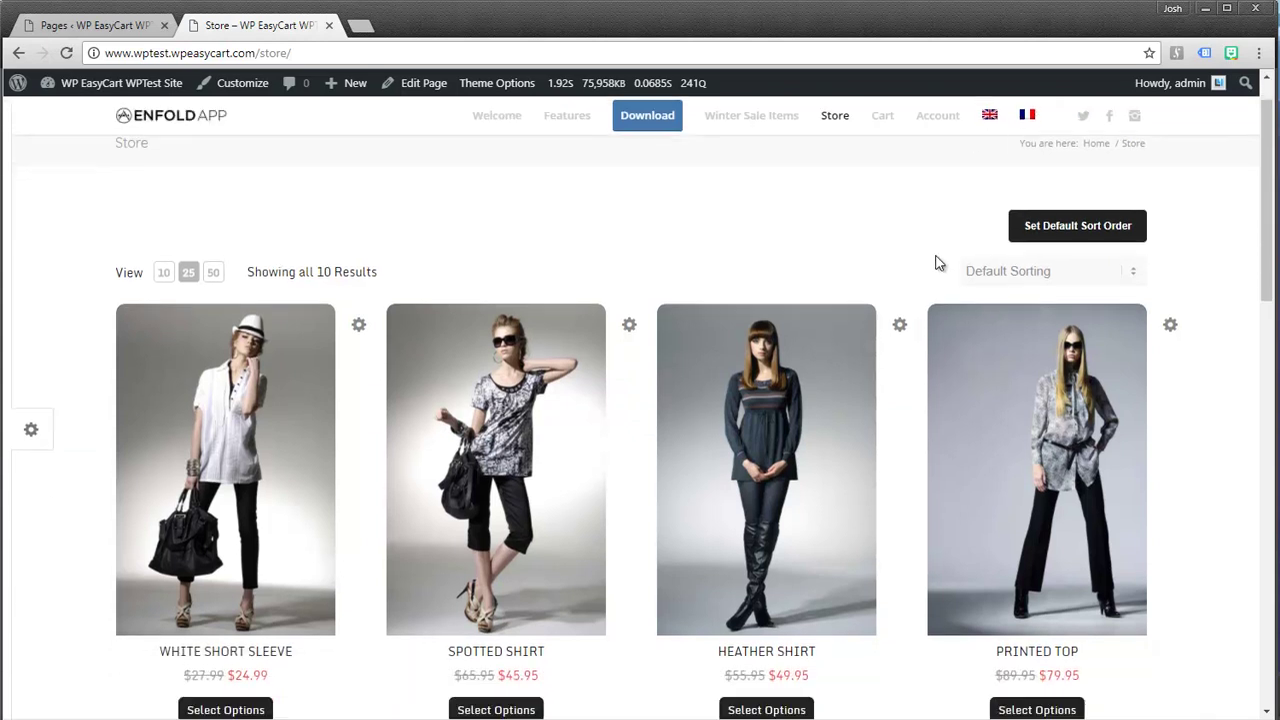
{"action": "scroll", "coordinate": [500, 450], "scroll_direction": "down", "scroll_amount": 2}
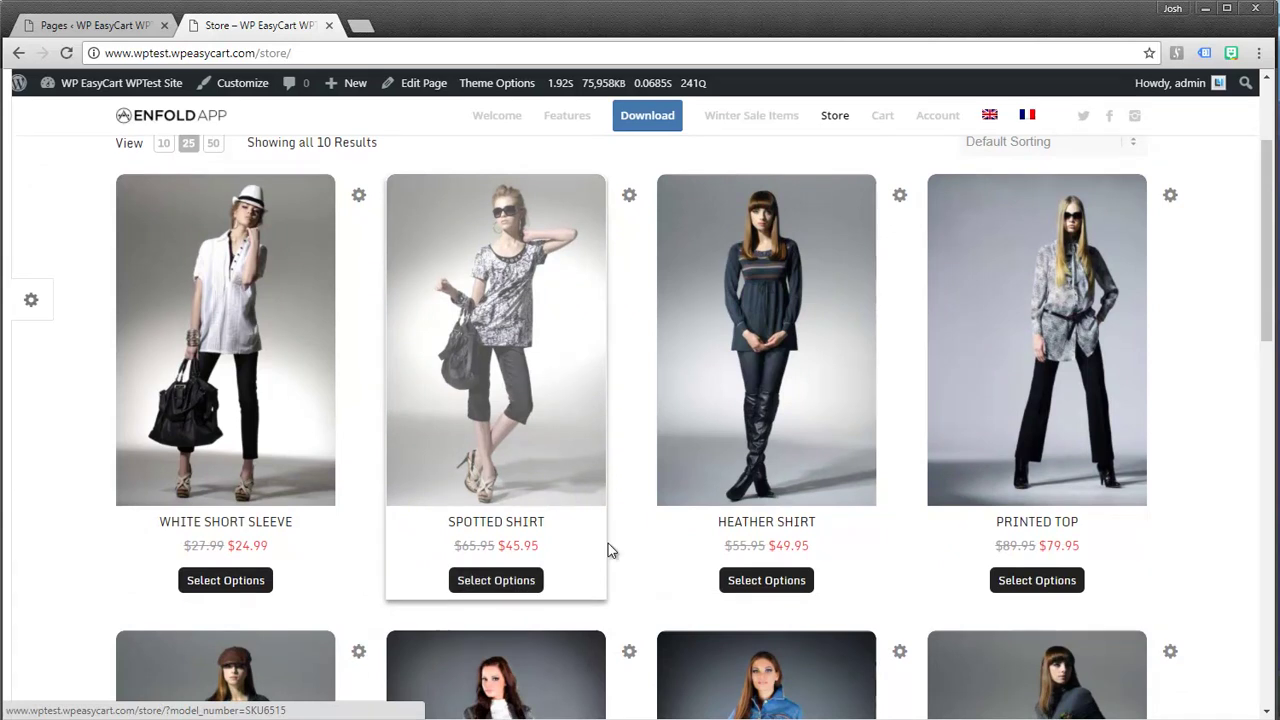
{"action": "left_click", "coordinate": [1028, 116]}
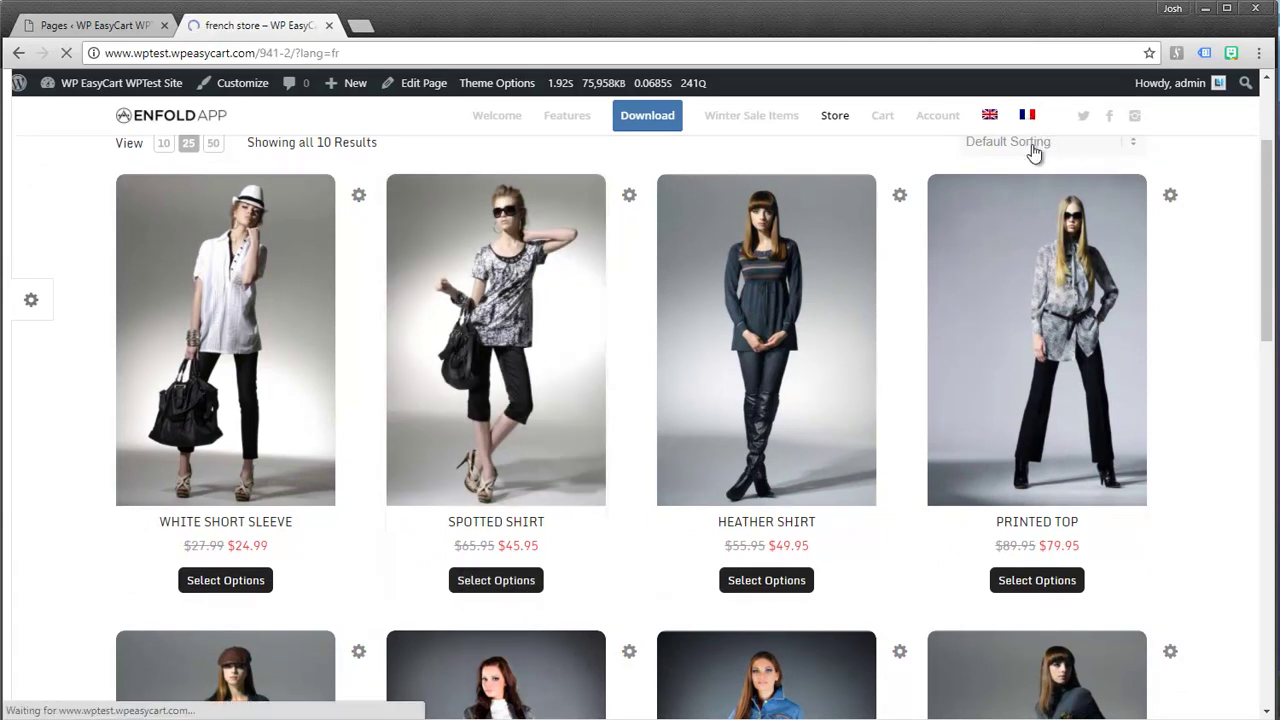
{"action": "scroll", "coordinate": [684, 532], "scroll_direction": "down", "scroll_amount": 2}
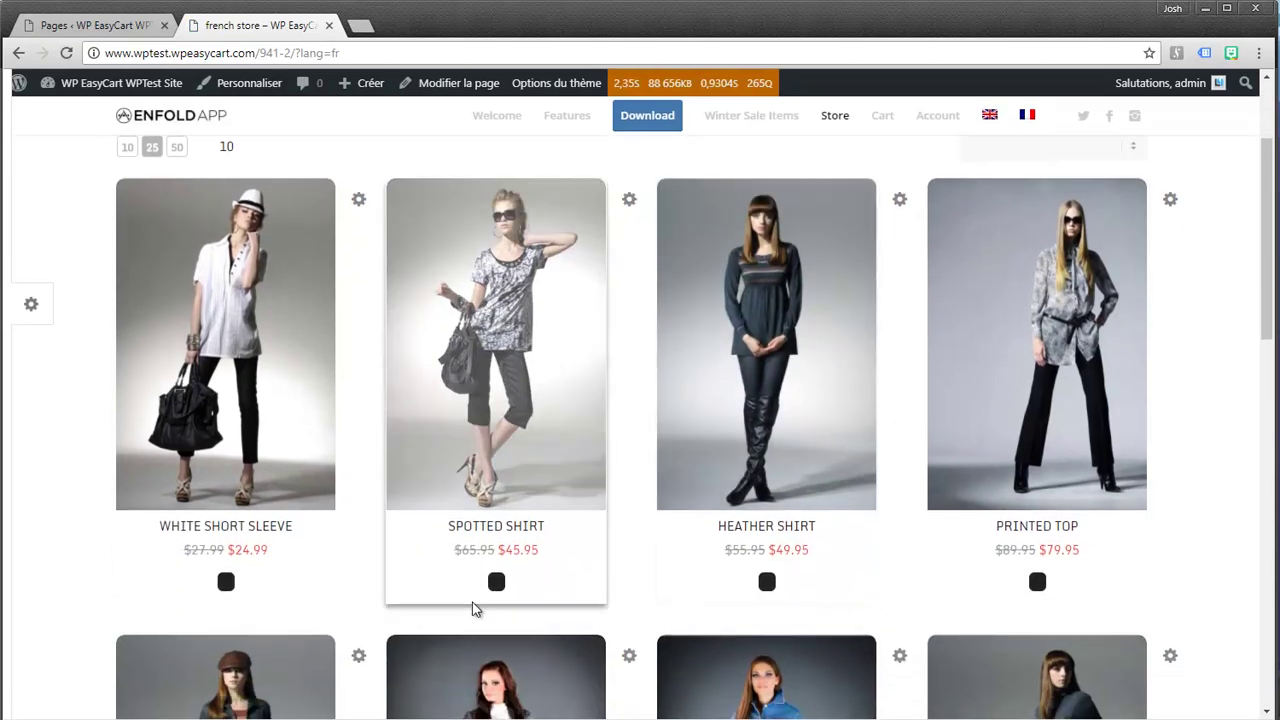
{"action": "scroll", "coordinate": [850, 400], "scroll_direction": "up", "scroll_amount": 2}
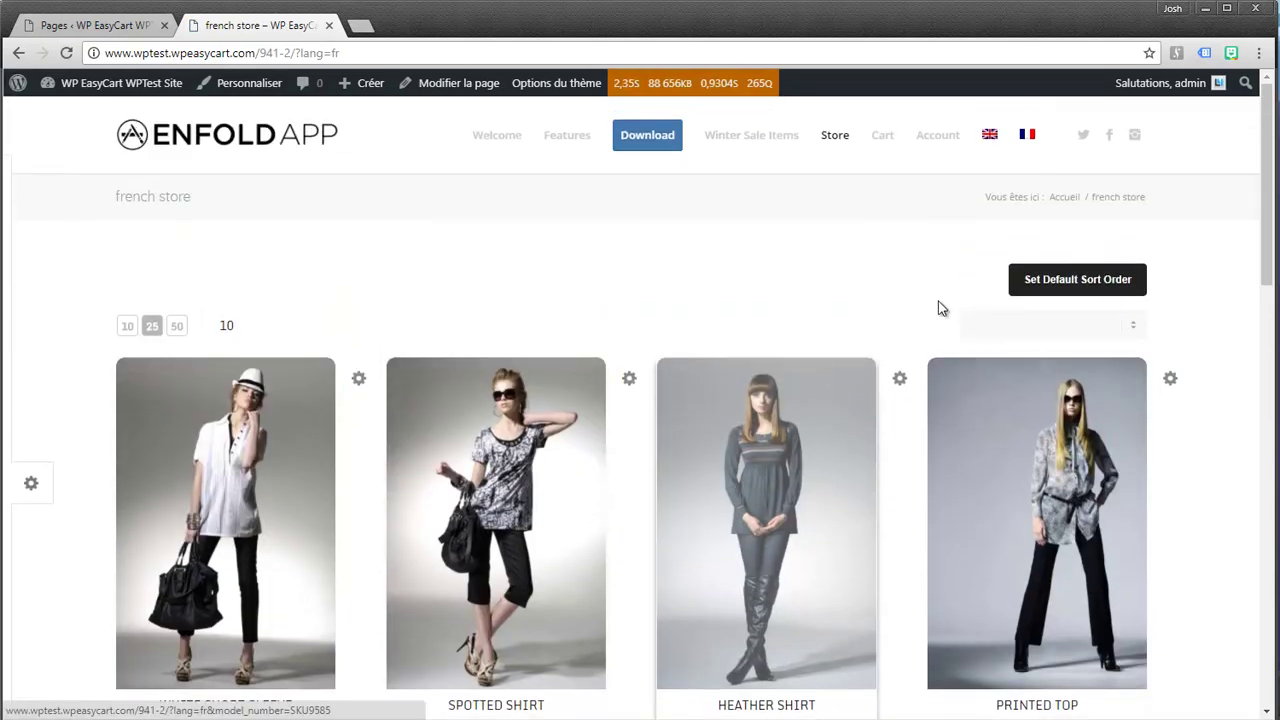
{"action": "left_click", "coordinate": [990, 136]}
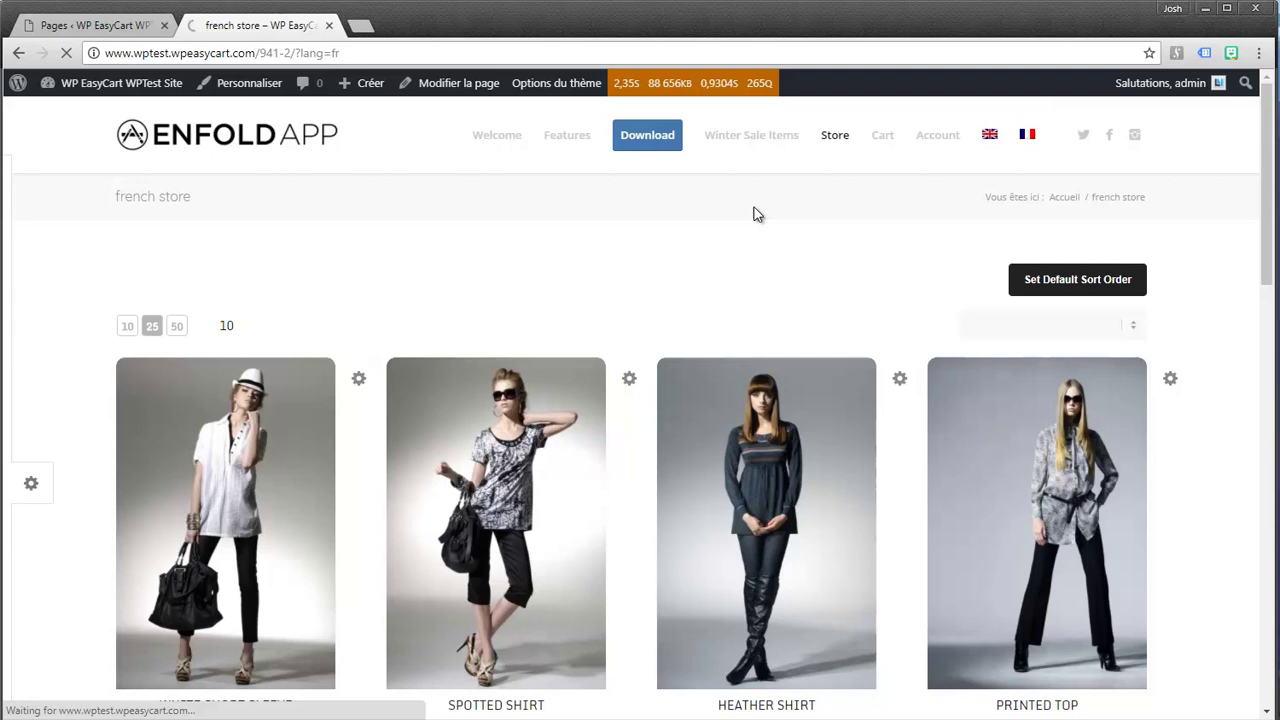
{"action": "scroll", "coordinate": [684, 341], "scroll_direction": "down", "scroll_amount": 1}
{"action": "scroll", "coordinate": [684, 341], "scroll_direction": "down", "scroll_amount": 2}
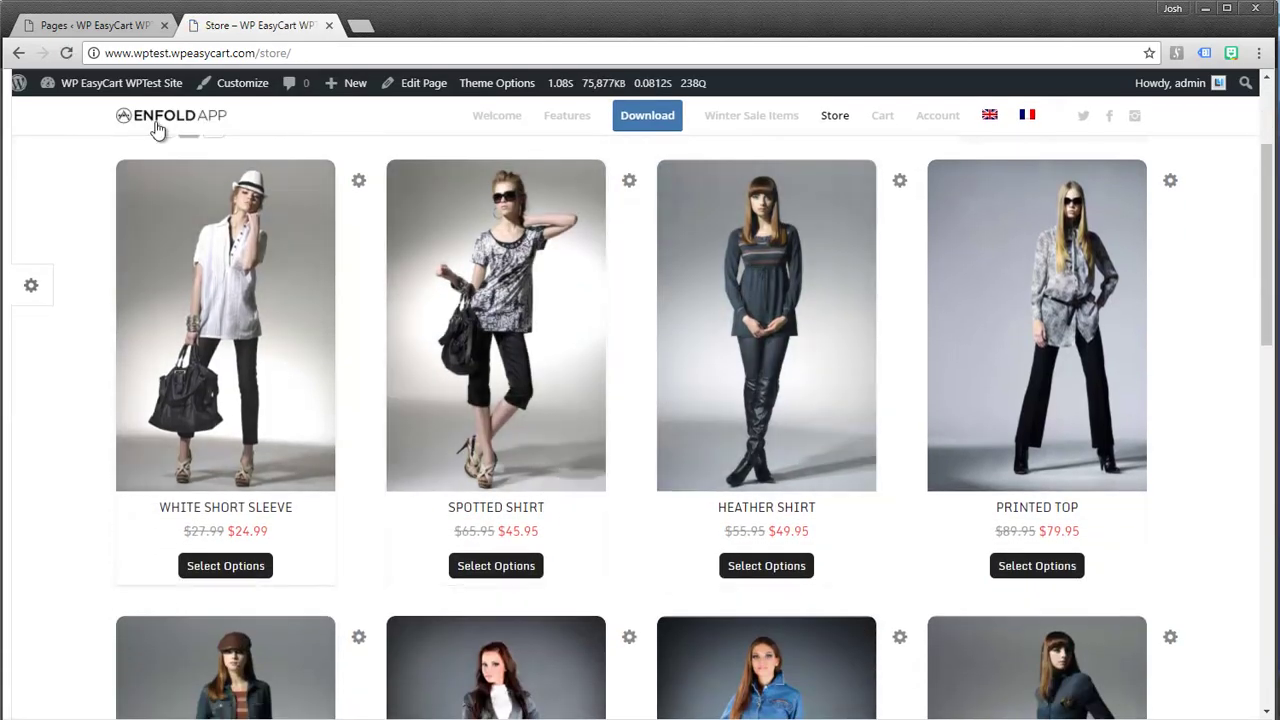
{"action": "left_click", "coordinate": [82, 28]}
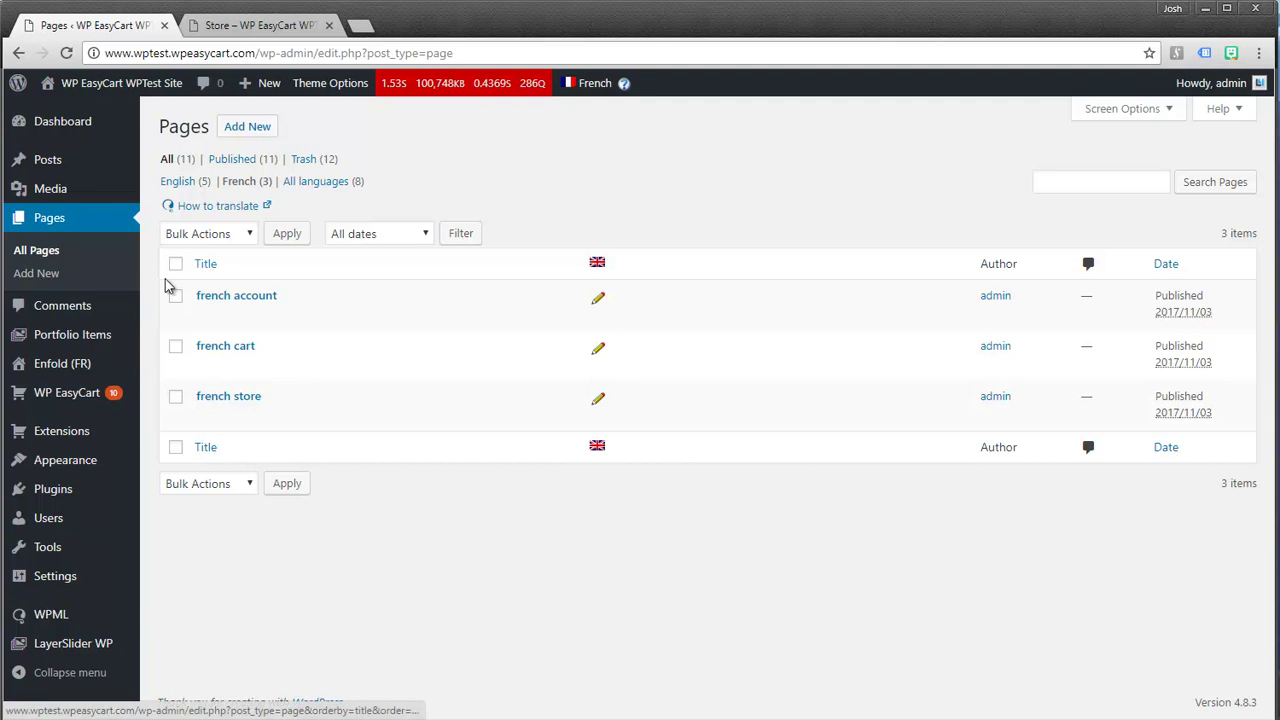
Open WP EasyCart settings and check which pages can be the product display page.
{"action": "mouse_move", "coordinate": [68, 397]}
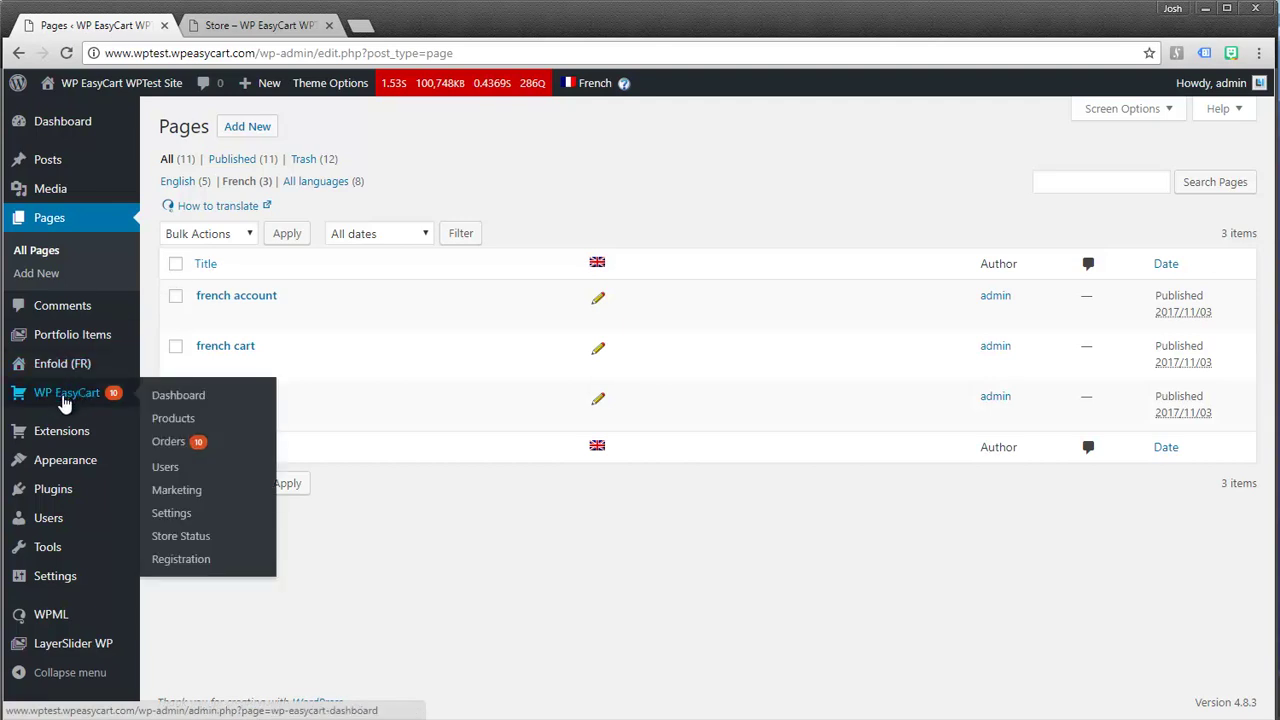
{"action": "left_click", "coordinate": [172, 514]}
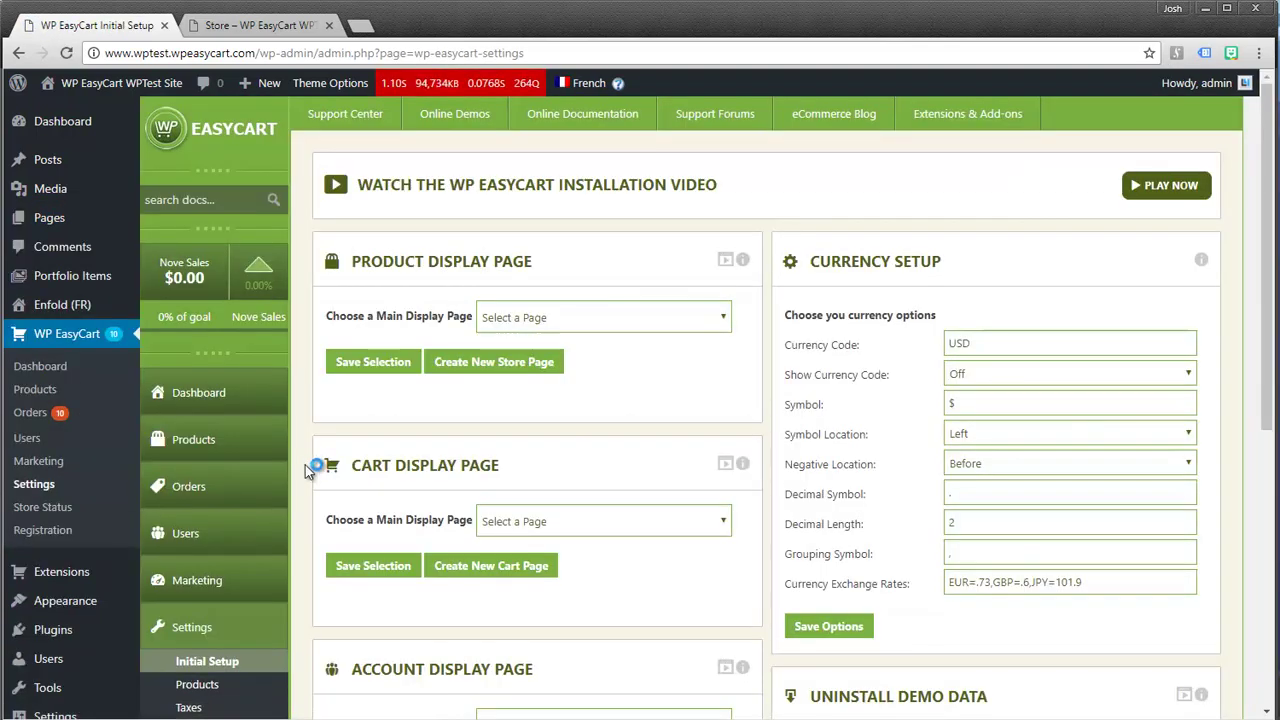
{"action": "scroll", "coordinate": [305, 465], "scroll_direction": "down", "scroll_amount": 2}
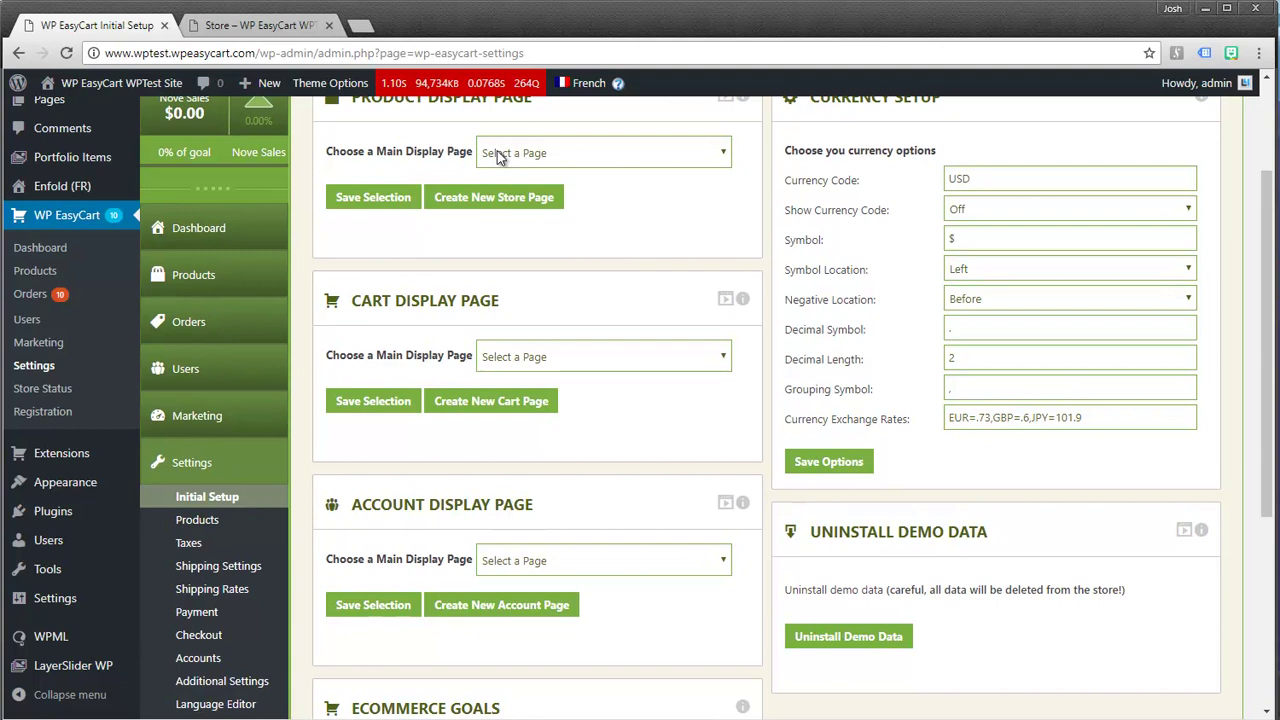
{"action": "left_click", "coordinate": [502, 156]}
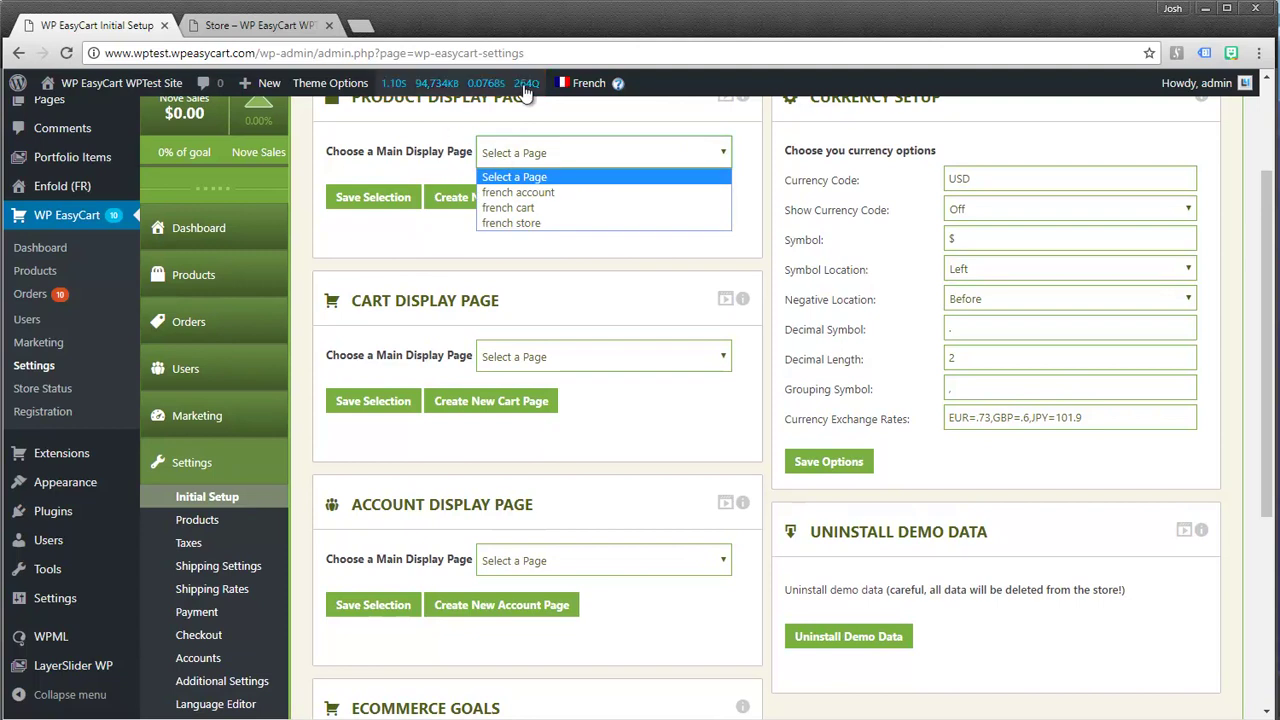
Switch the admin language to English and bring up EasyCart's Language Editor.
{"action": "left_click", "coordinate": [583, 83]}
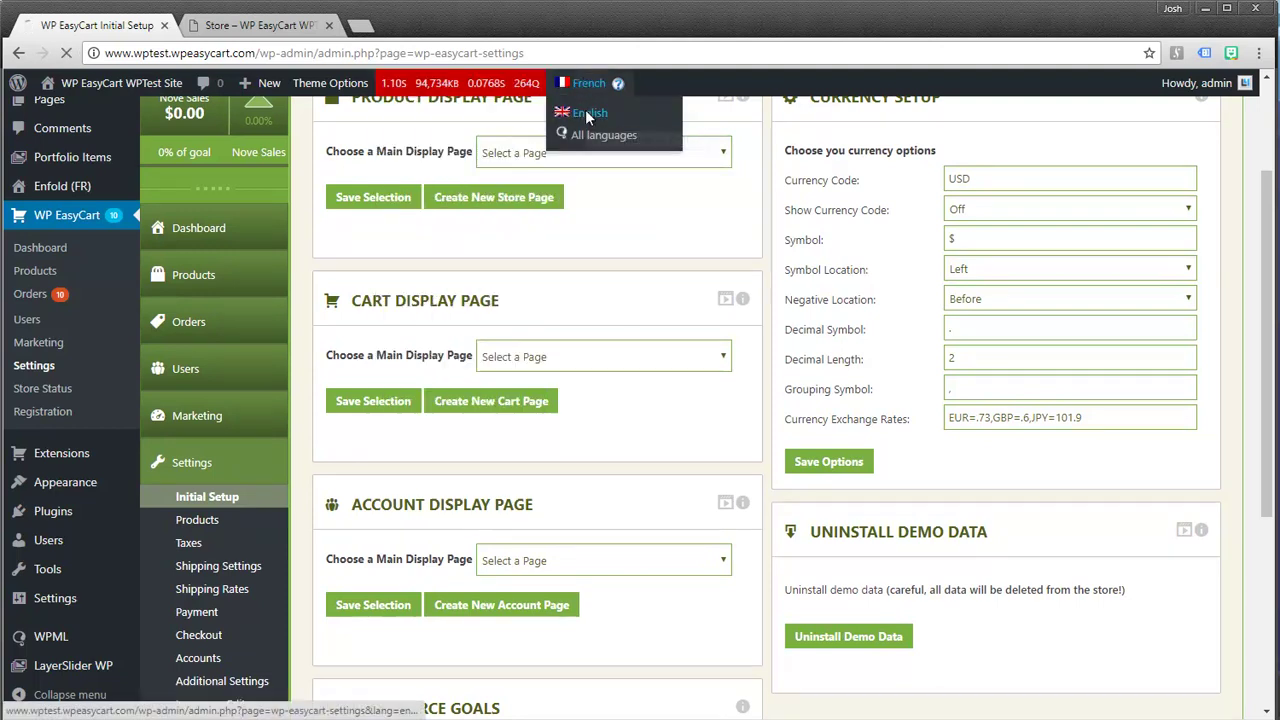
{"action": "left_click", "coordinate": [588, 115]}
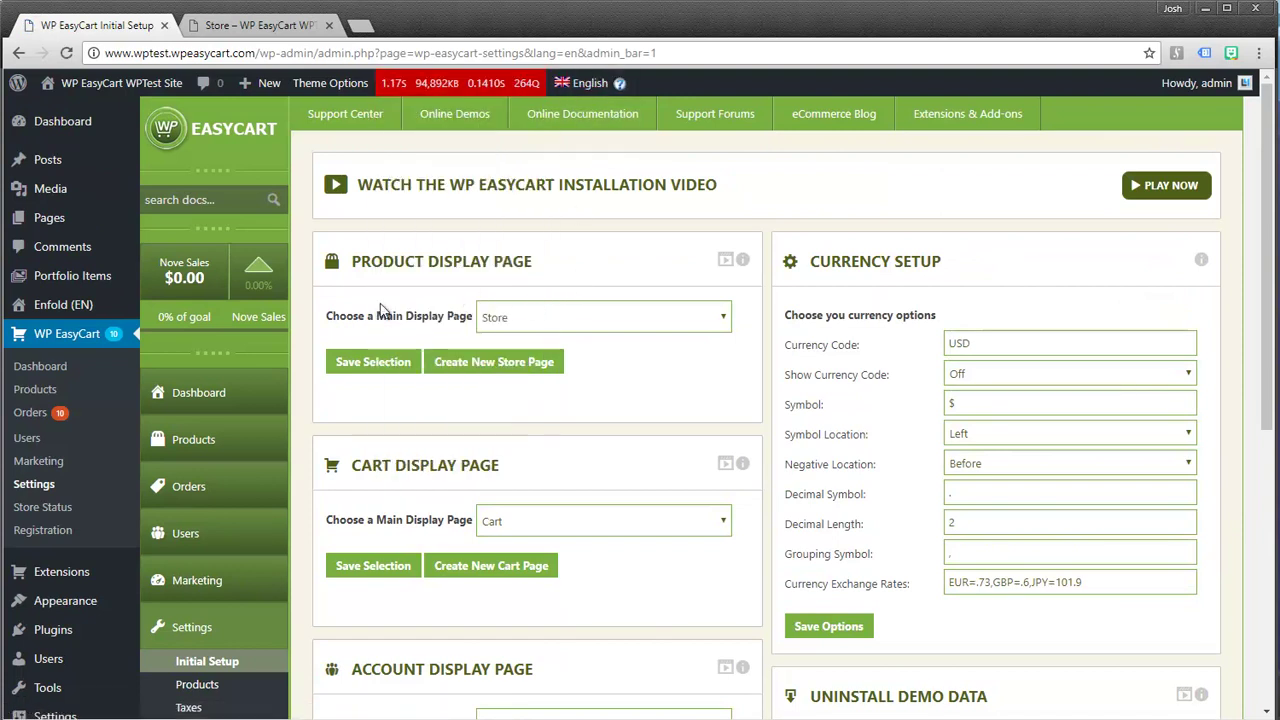
{"action": "scroll", "coordinate": [430, 360], "scroll_direction": "down", "scroll_amount": 1}
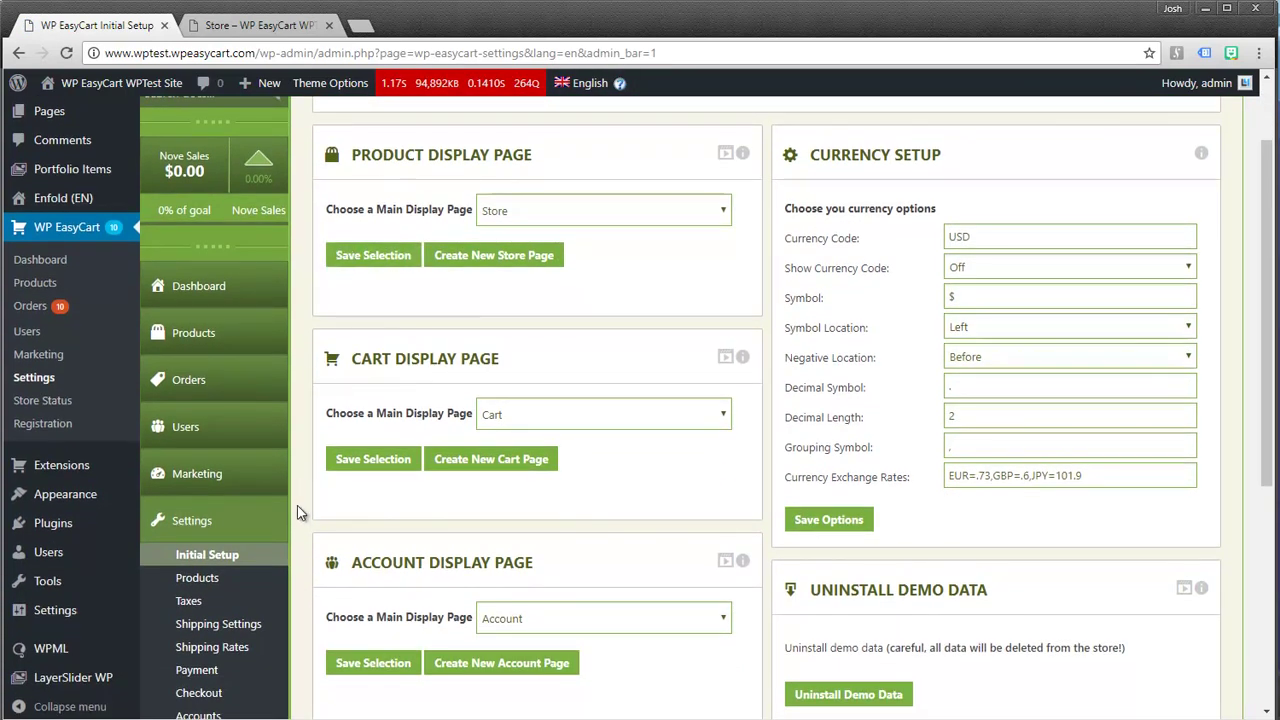
{"action": "scroll", "coordinate": [297, 505], "scroll_direction": "down", "scroll_amount": 2}
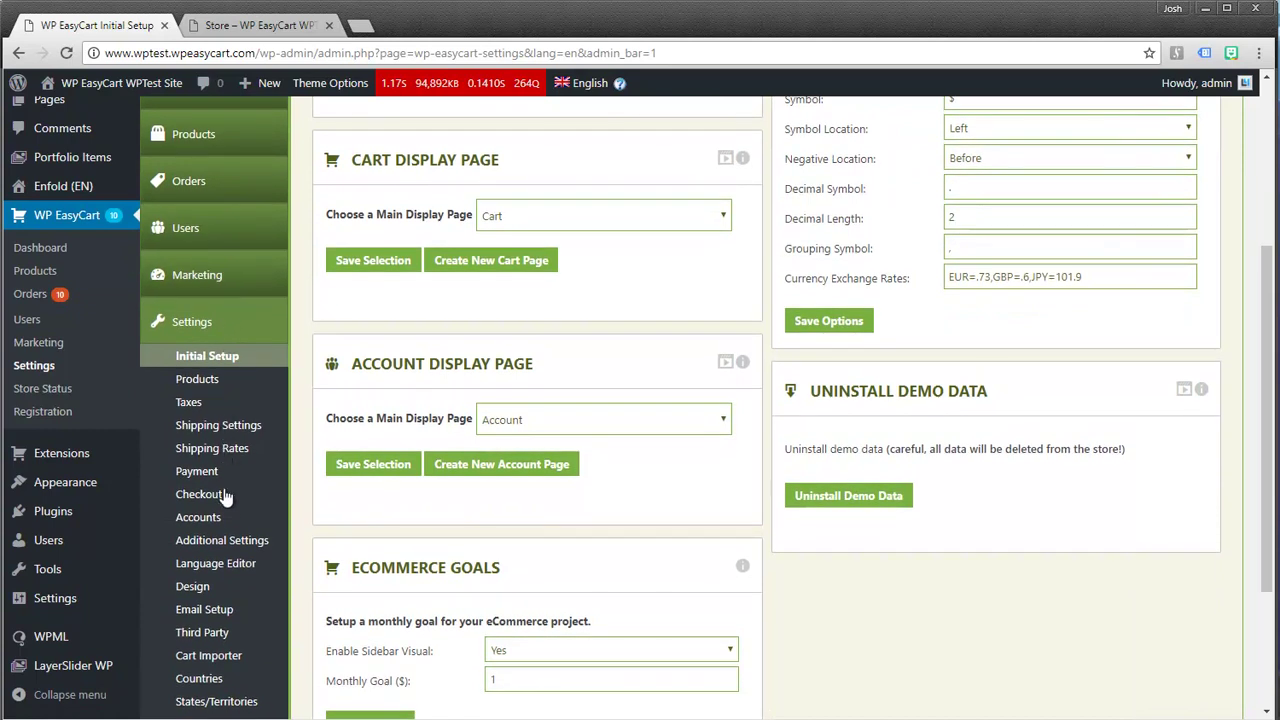
{"action": "left_click", "coordinate": [207, 565]}
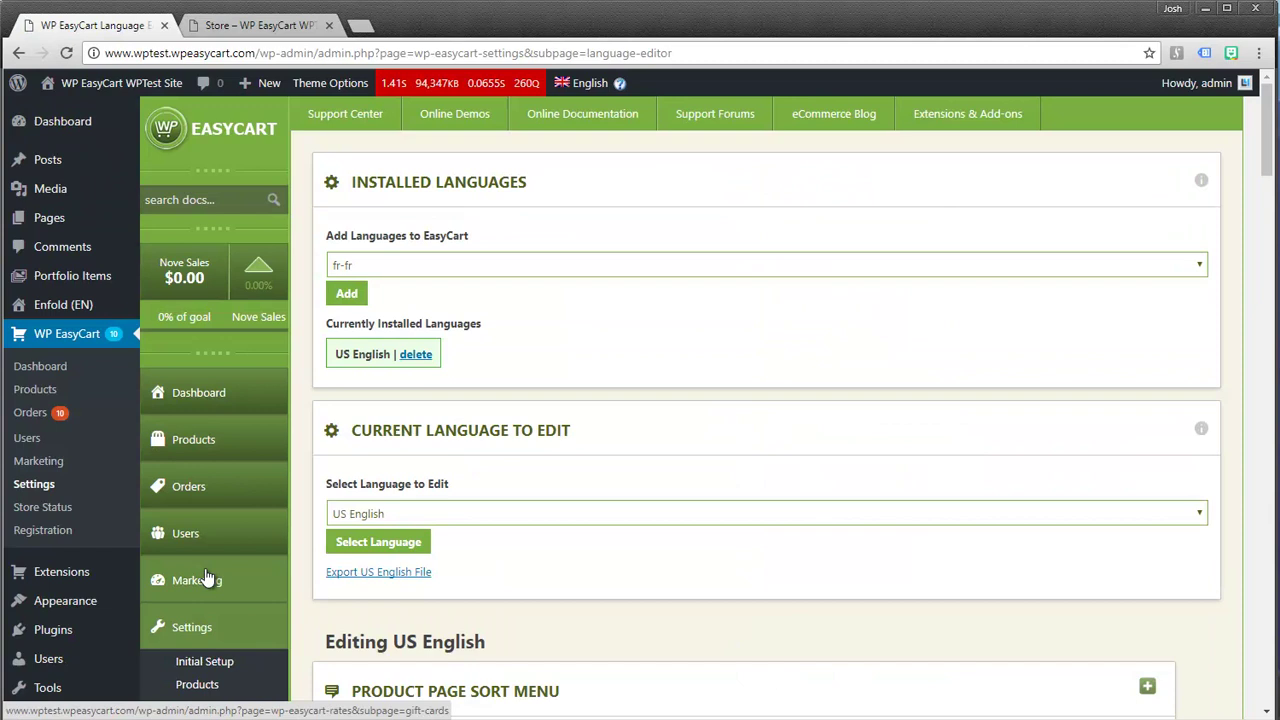
Expand the CART panel to show US English labels like SHOPPING CART and CHECKOUT DETAILS.
{"action": "scroll", "coordinate": [646, 371], "scroll_direction": "down", "scroll_amount": 3}
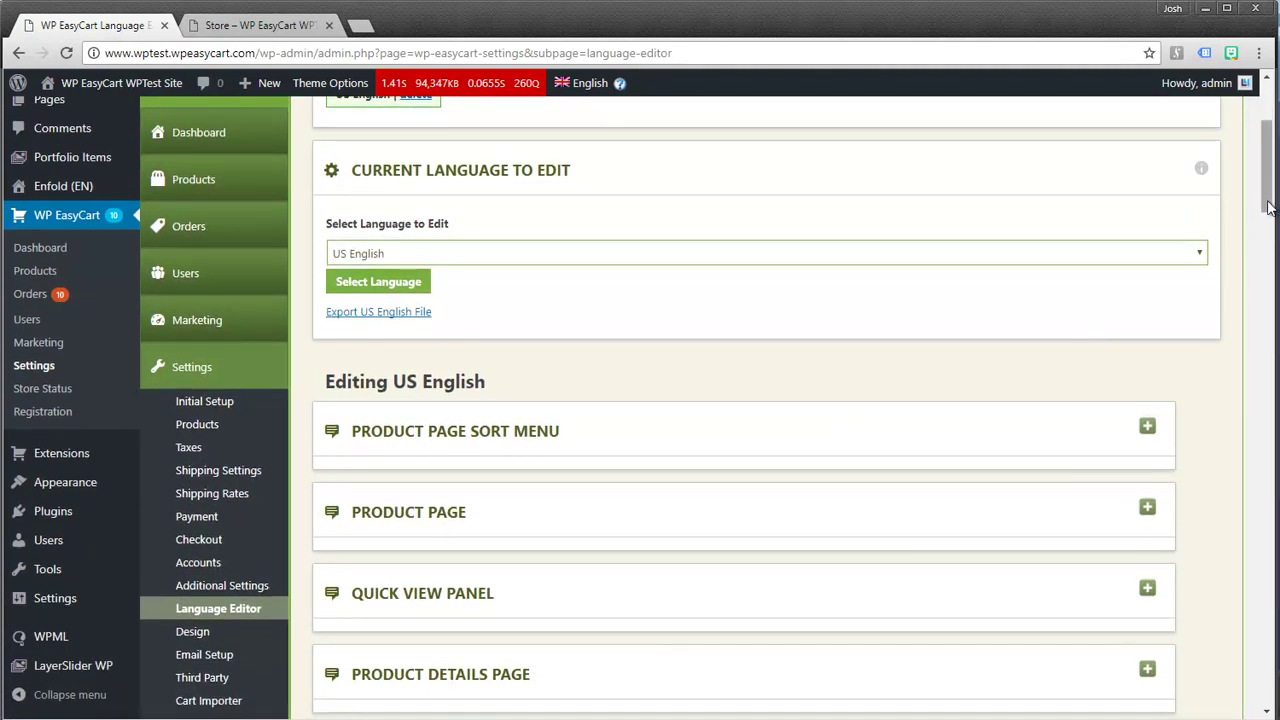
{"action": "left_click_drag", "start_coordinate": [1271, 195], "coordinate": [1256, 673]}
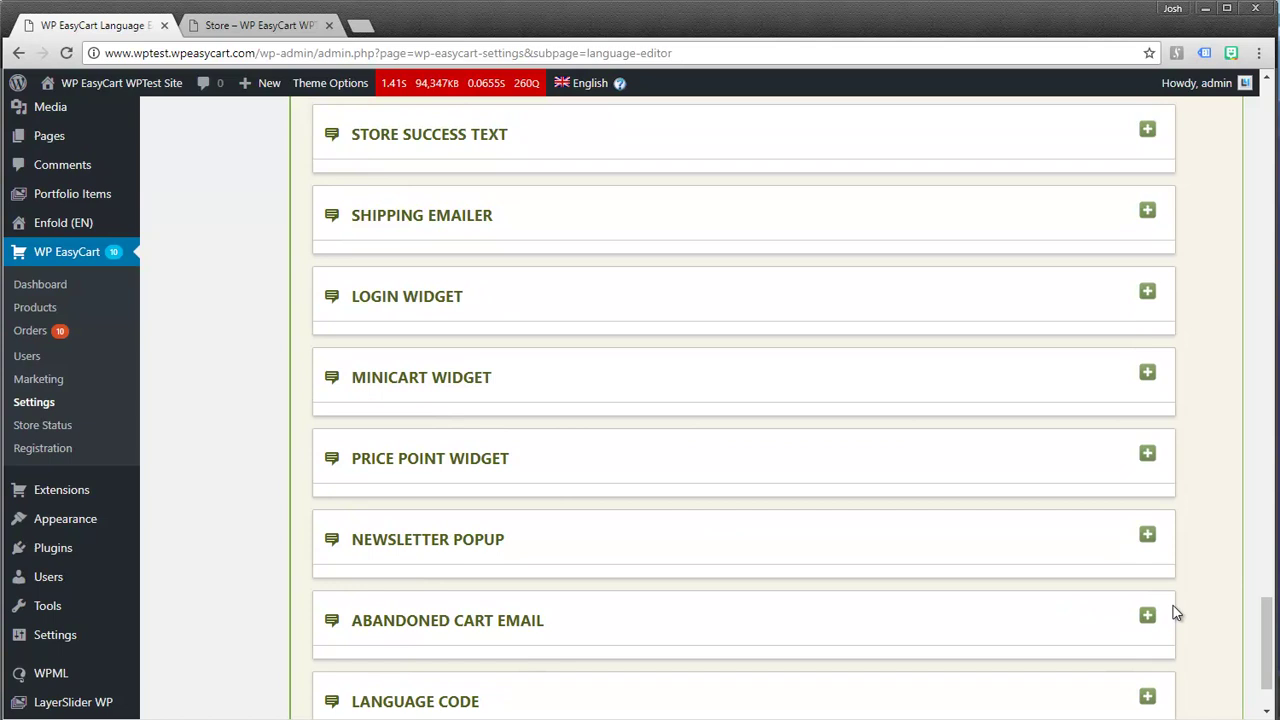
{"action": "left_click_drag", "start_coordinate": [1268, 656], "coordinate": [1268, 222]}
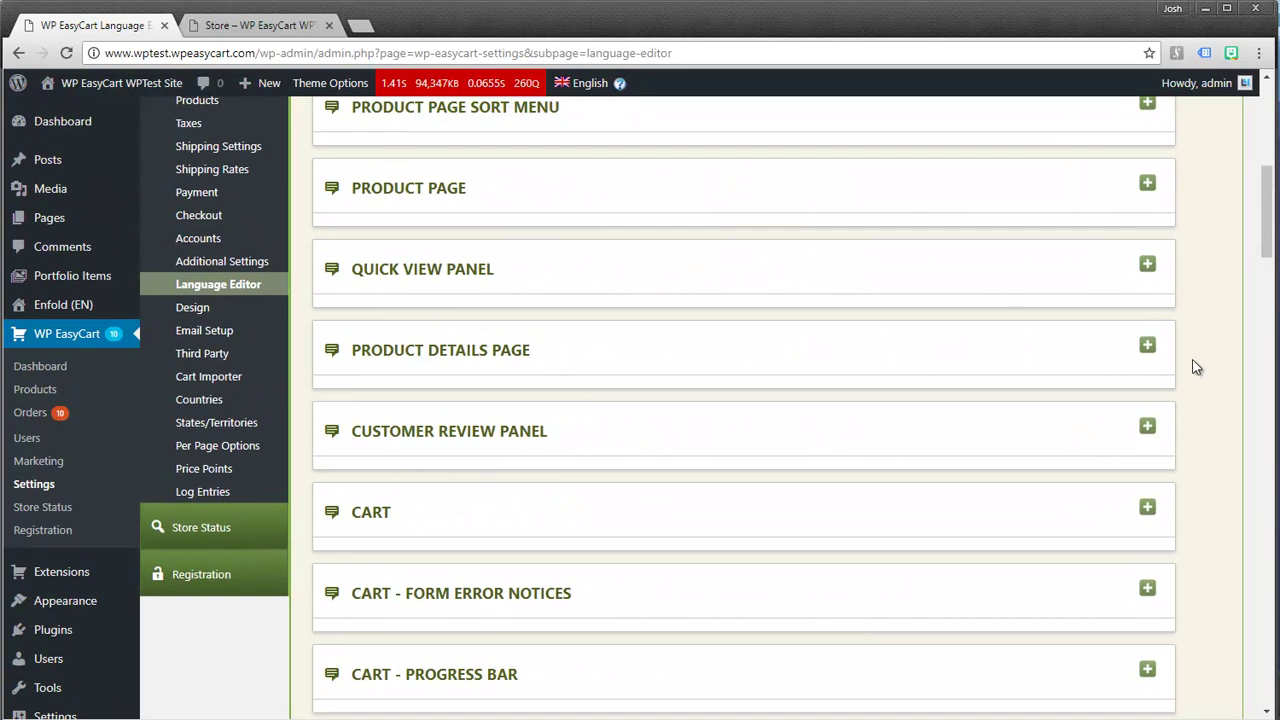
{"action": "left_click", "coordinate": [1148, 508]}
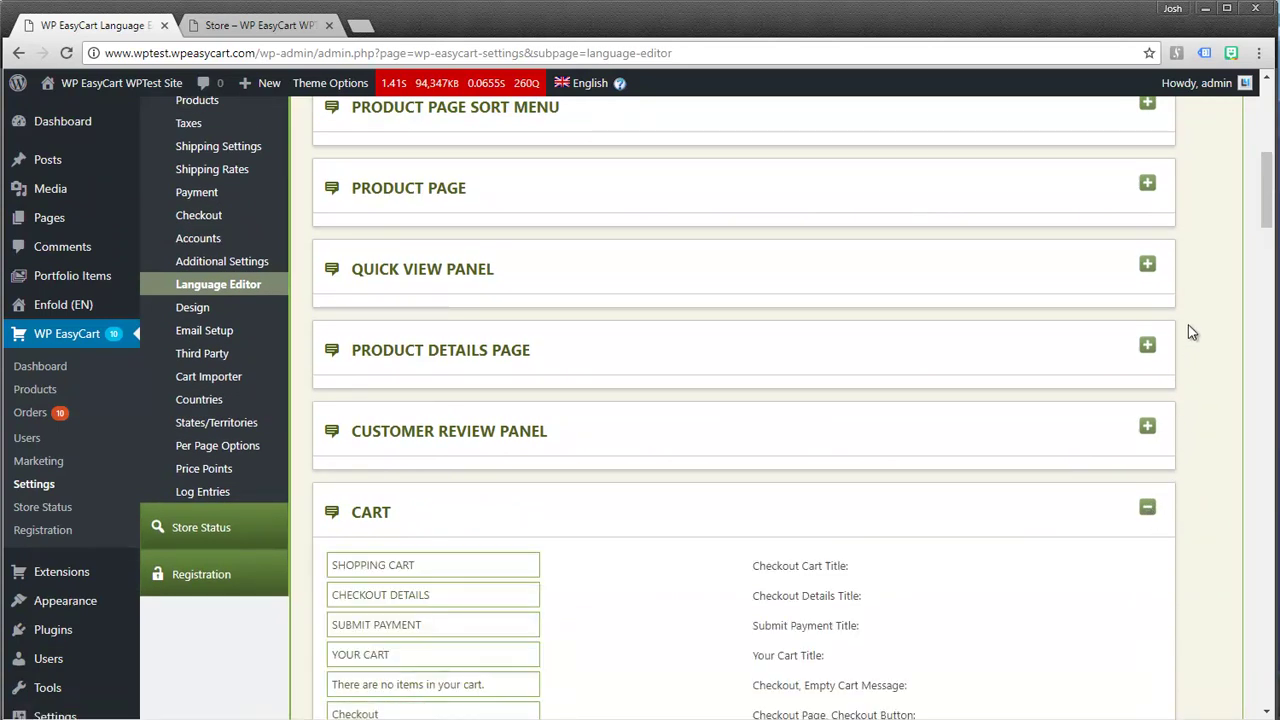
{"action": "left_click_drag", "start_coordinate": [1270, 218], "coordinate": [1273, 260]}
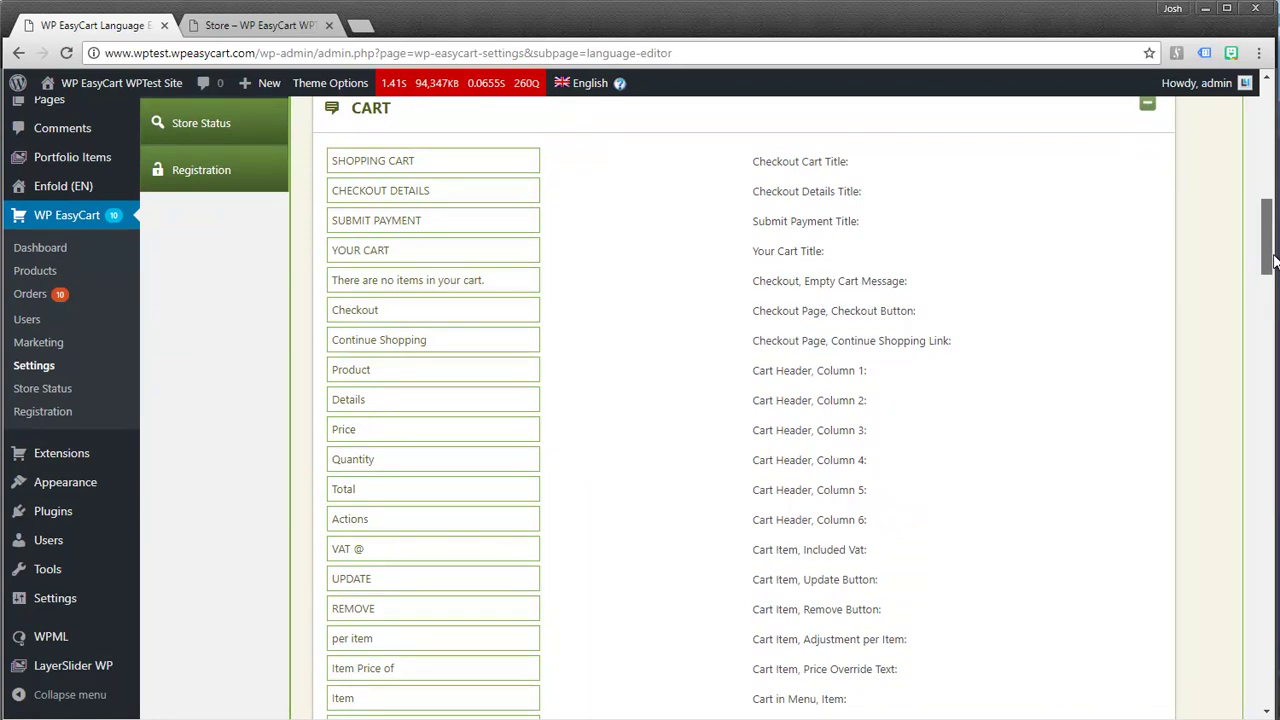
{"action": "scroll", "coordinate": [1273, 260], "scroll_direction": "up", "scroll_amount": 10}
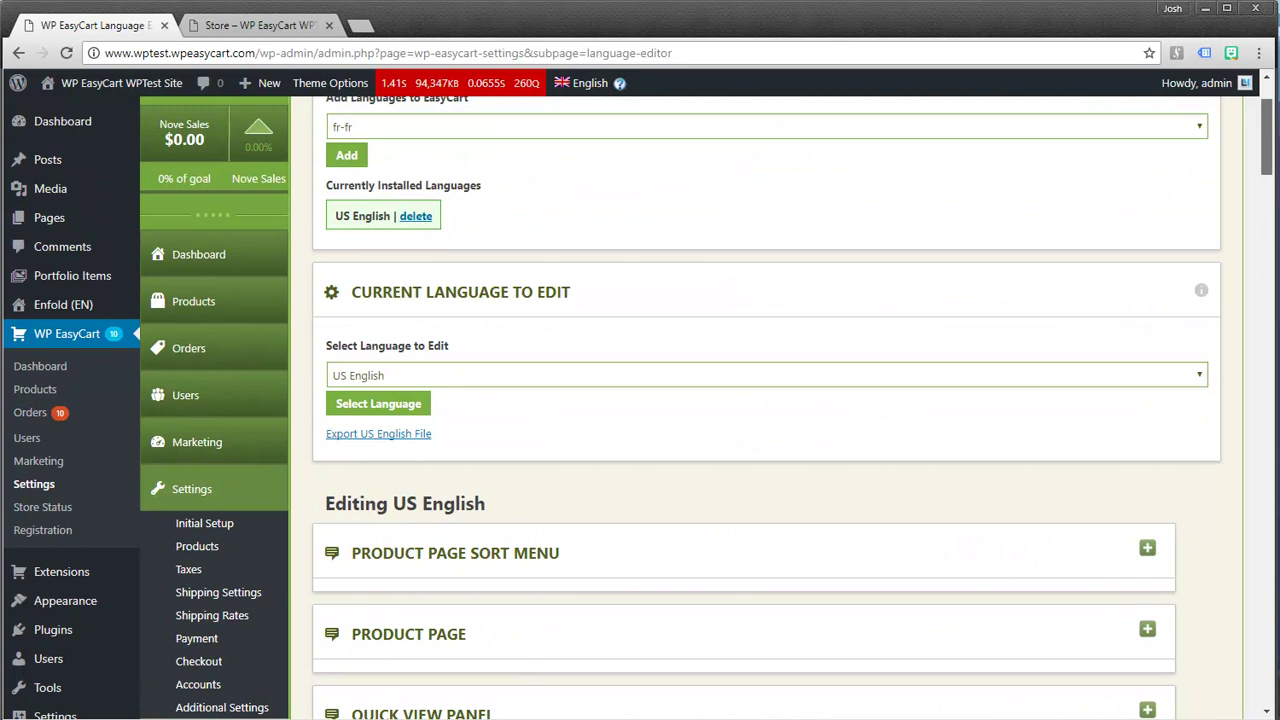
{"action": "scroll", "coordinate": [498, 317], "scroll_direction": "up", "scroll_amount": 1}
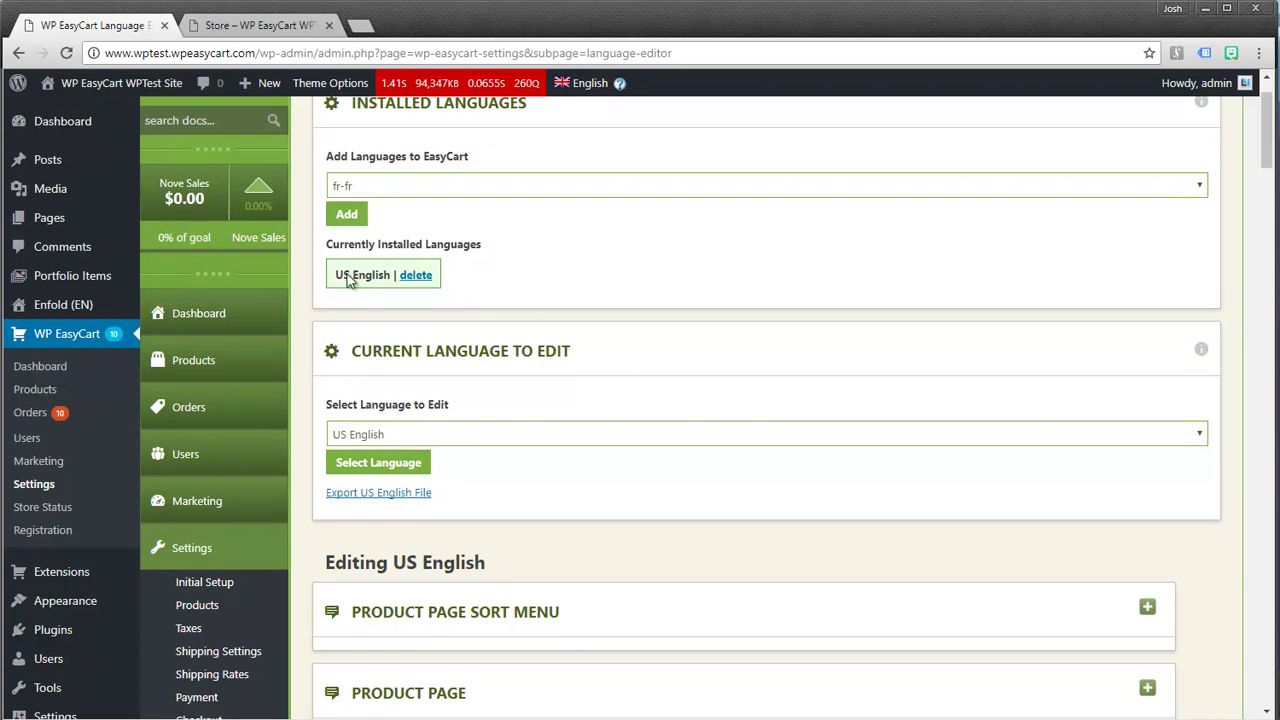
Add fr-fr to EasyCart's installed languages, then return to the storefront tab.
{"action": "left_click", "coordinate": [357, 190]}
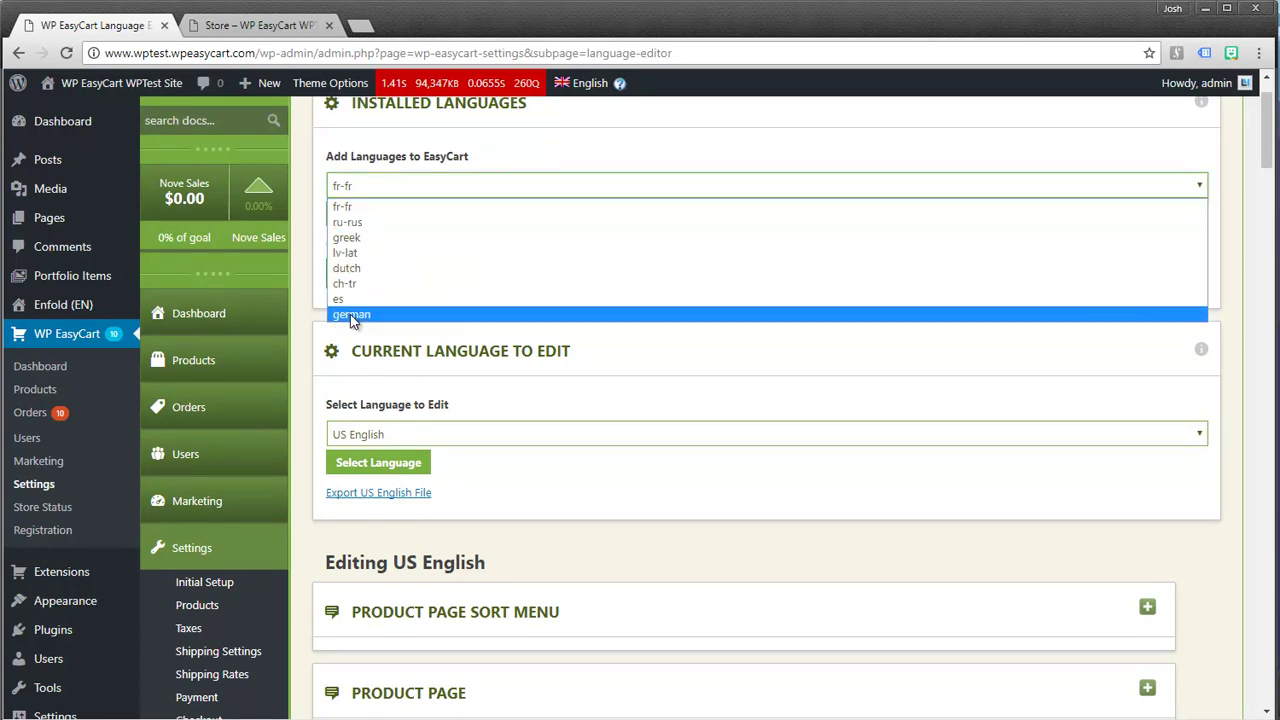
{"action": "left_click", "coordinate": [340, 207]}
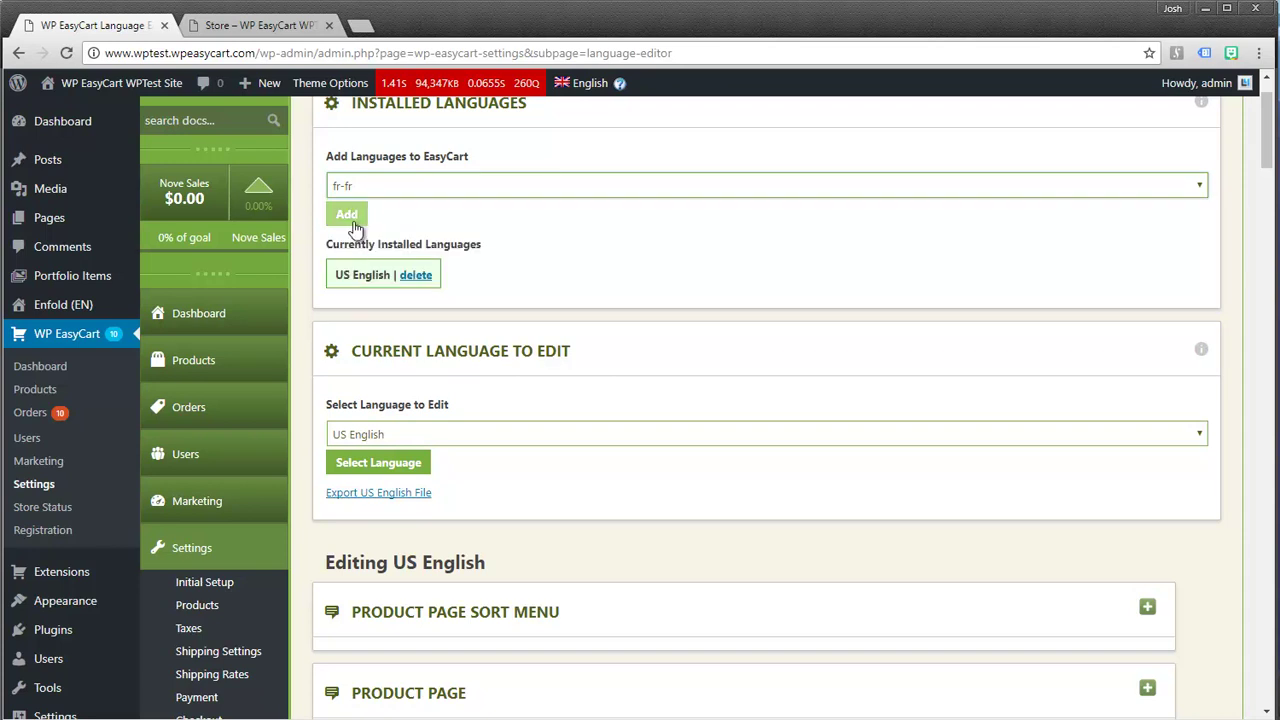
{"action": "left_click", "coordinate": [350, 217]}
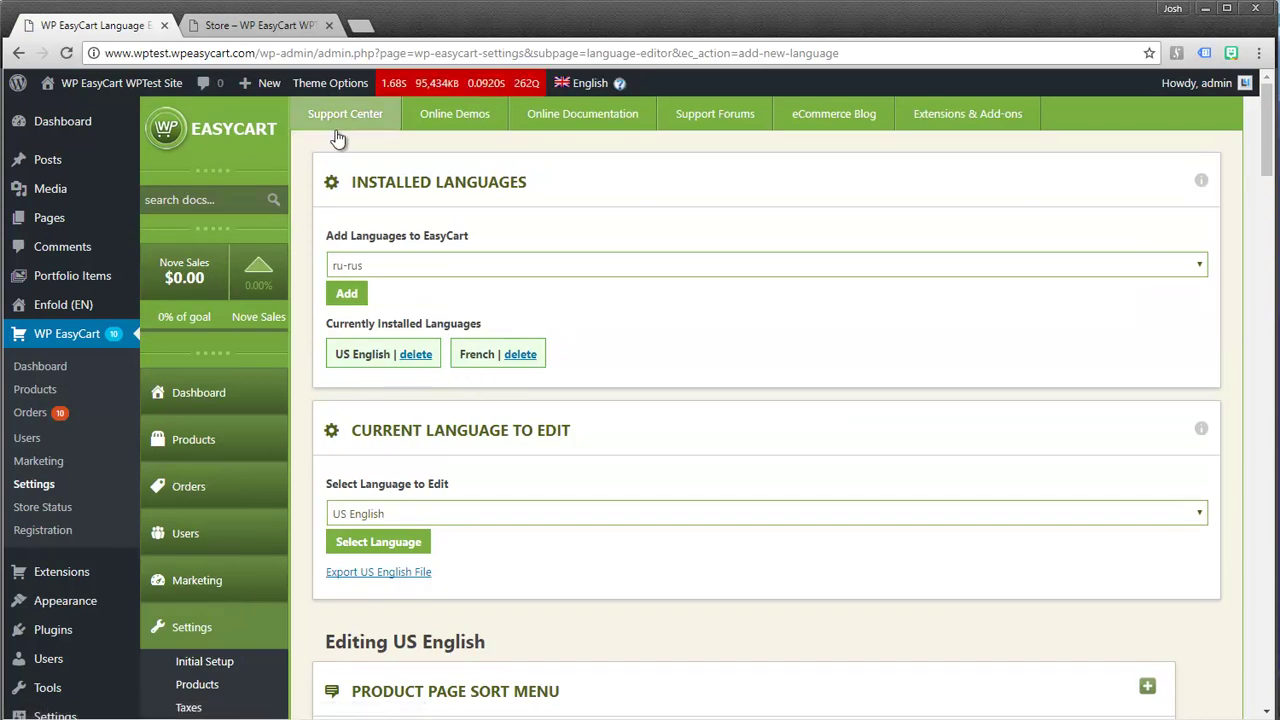
{"action": "left_click", "coordinate": [260, 25]}
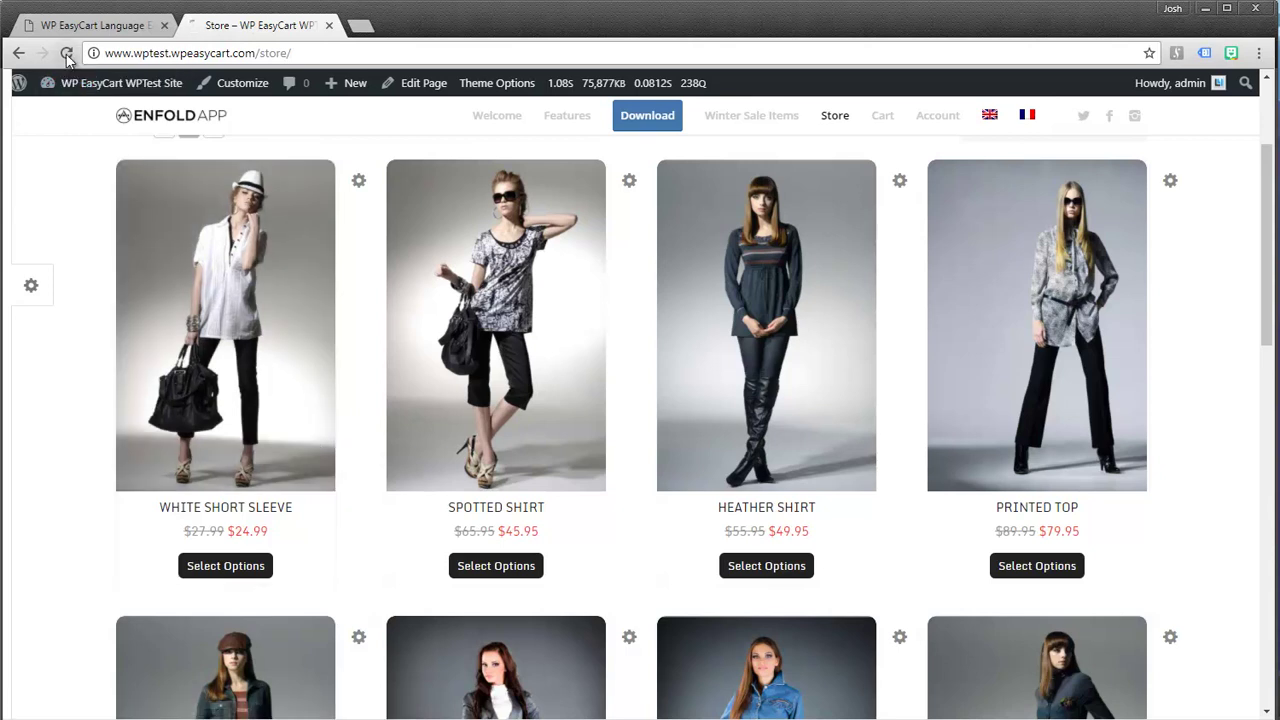
Reload the store, switch it to French, and open the Spotted Shirt product page.
{"action": "left_click", "coordinate": [66, 54]}
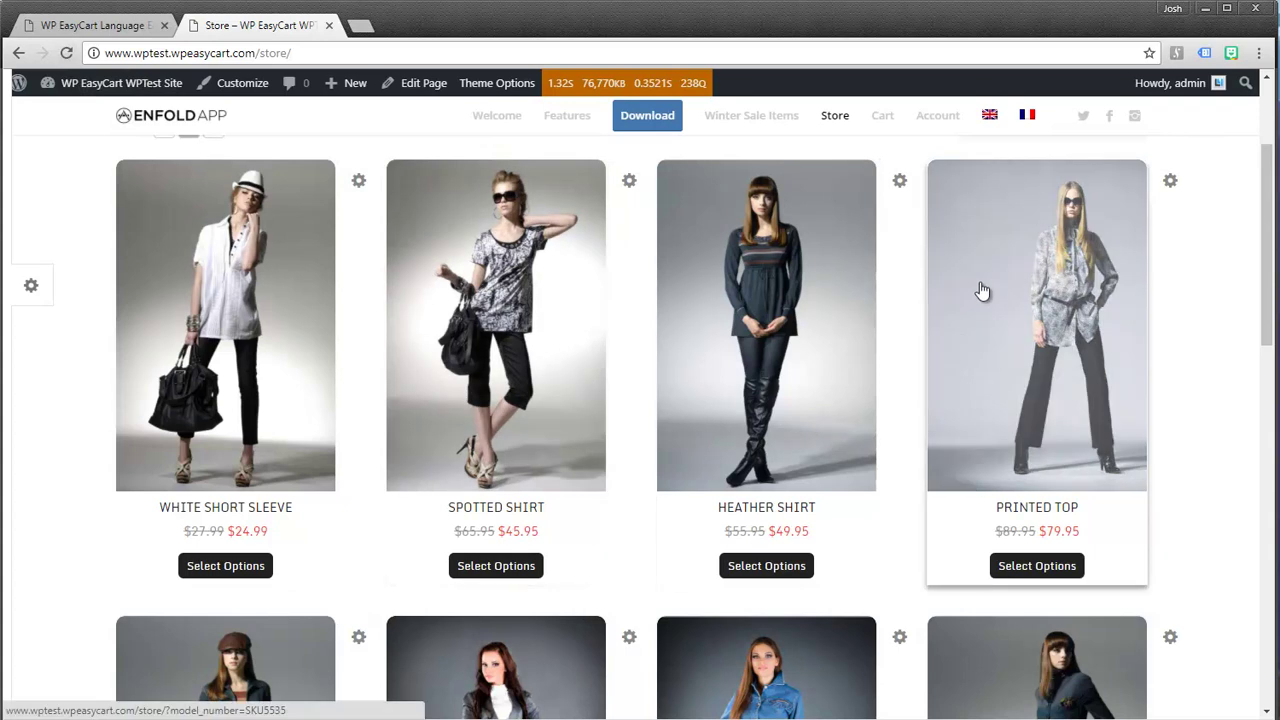
{"action": "left_click", "coordinate": [1031, 119]}
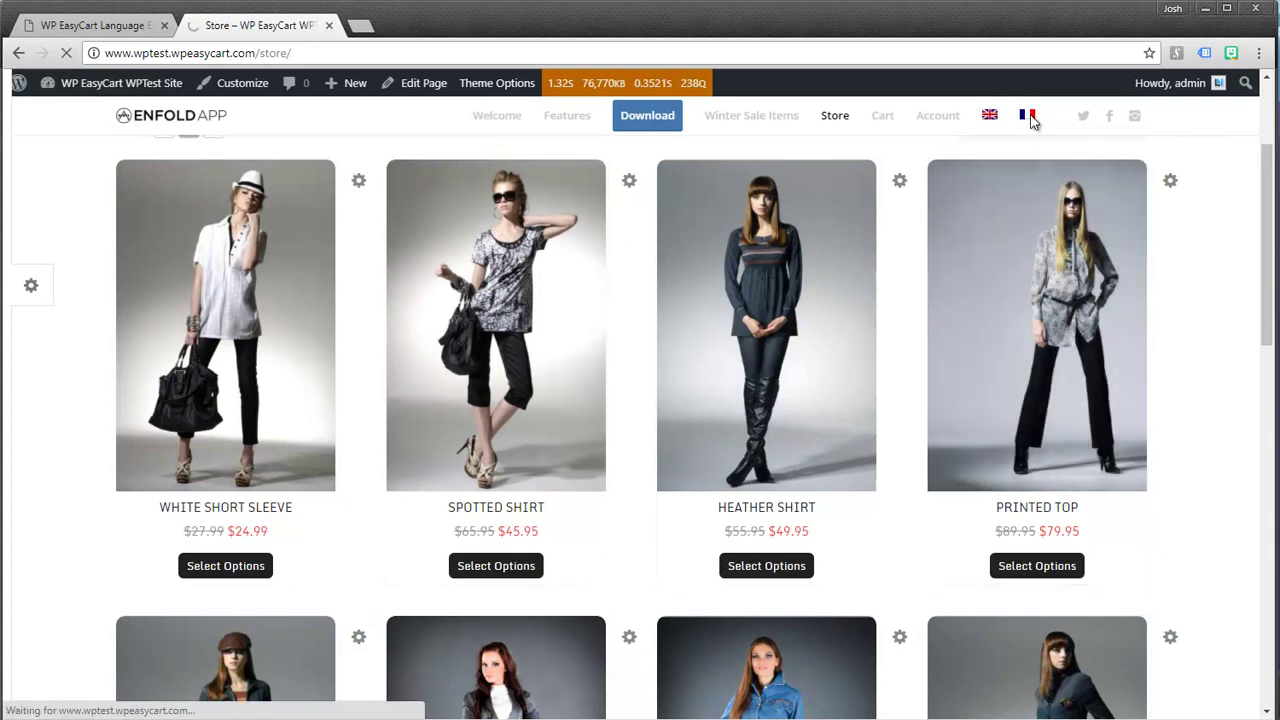
{"action": "scroll", "coordinate": [826, 343], "scroll_direction": "down", "scroll_amount": 2}
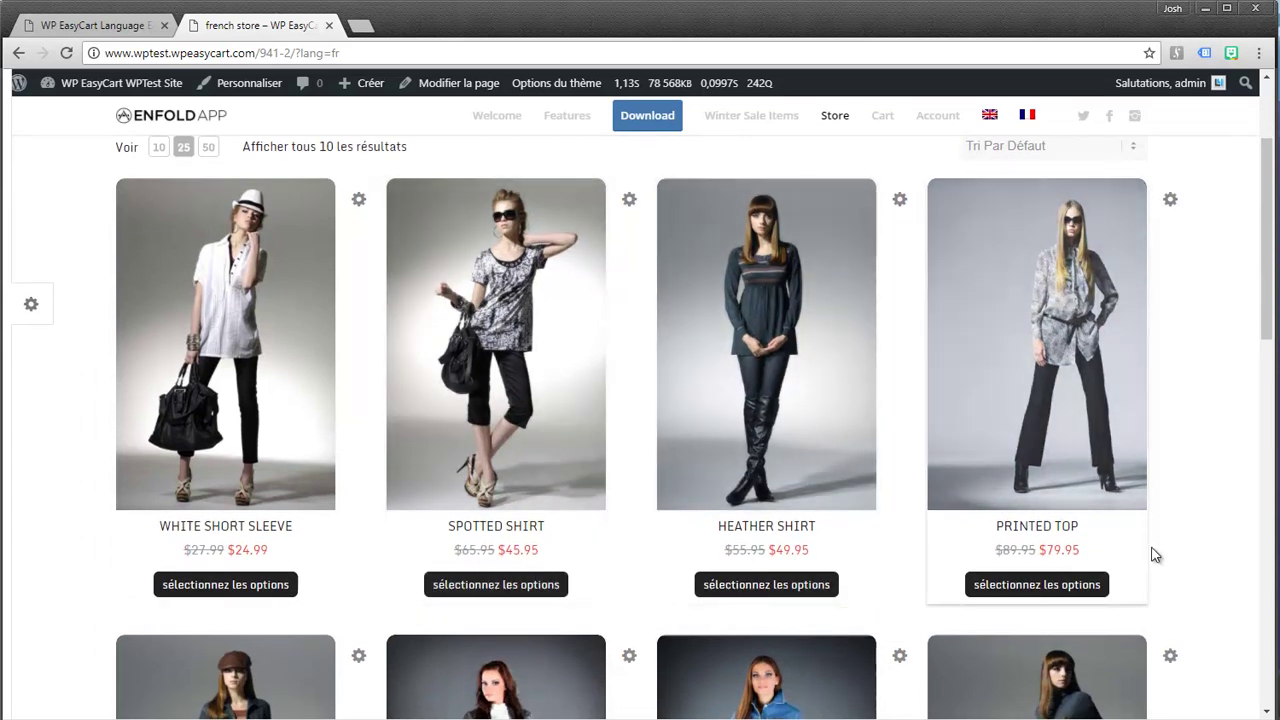
{"action": "left_click_drag", "start_coordinate": [1267, 304], "coordinate": [1267, 393]}
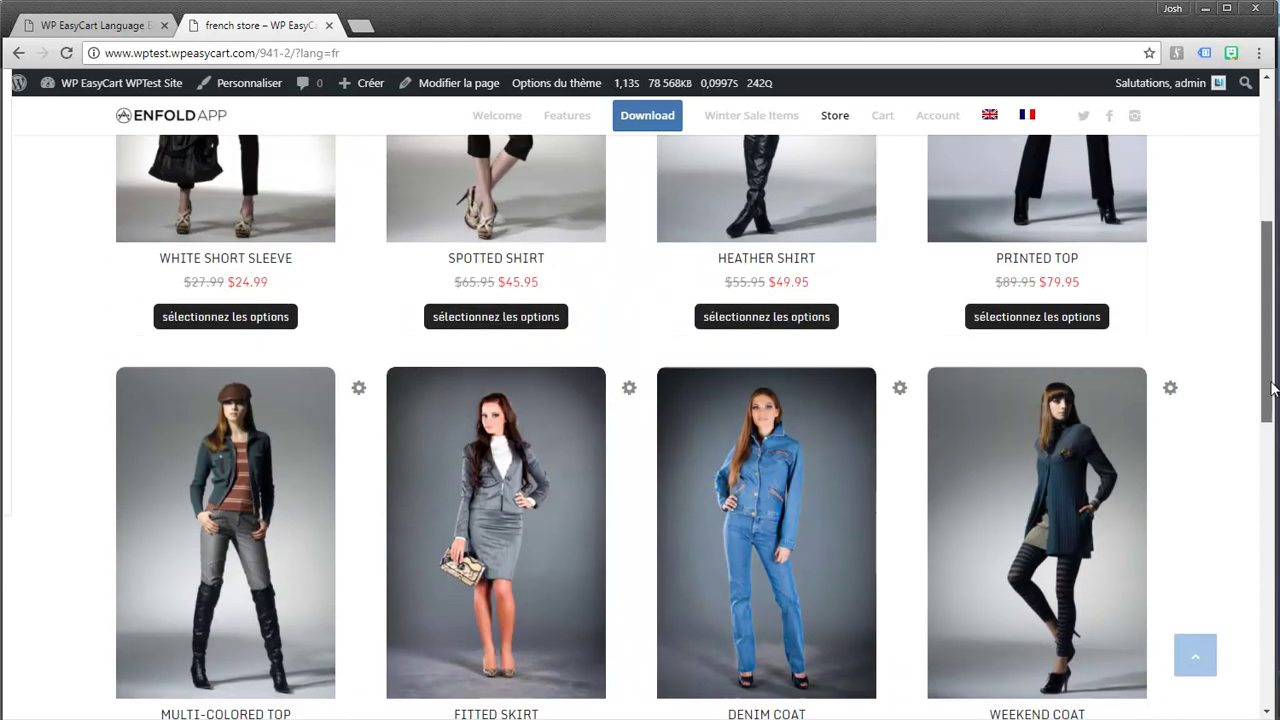
{"action": "scroll", "coordinate": [479, 368], "scroll_direction": "up", "scroll_amount": 2}
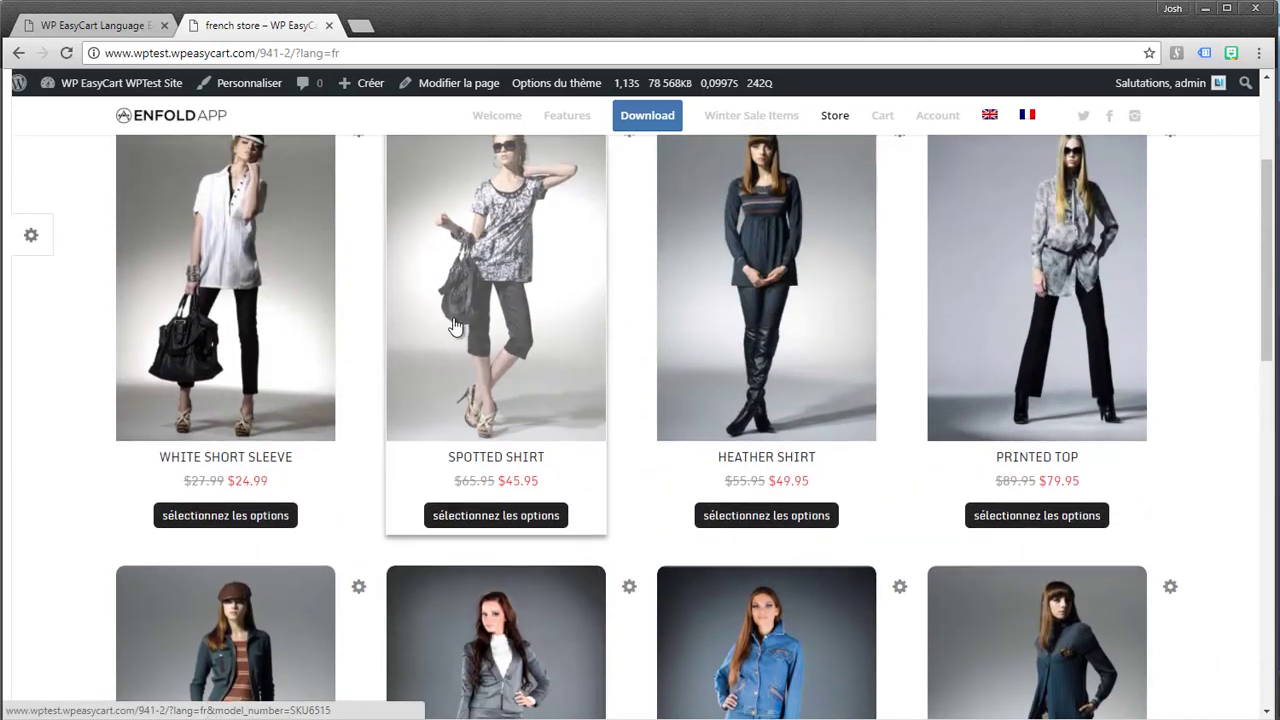
{"action": "left_click", "coordinate": [453, 325]}
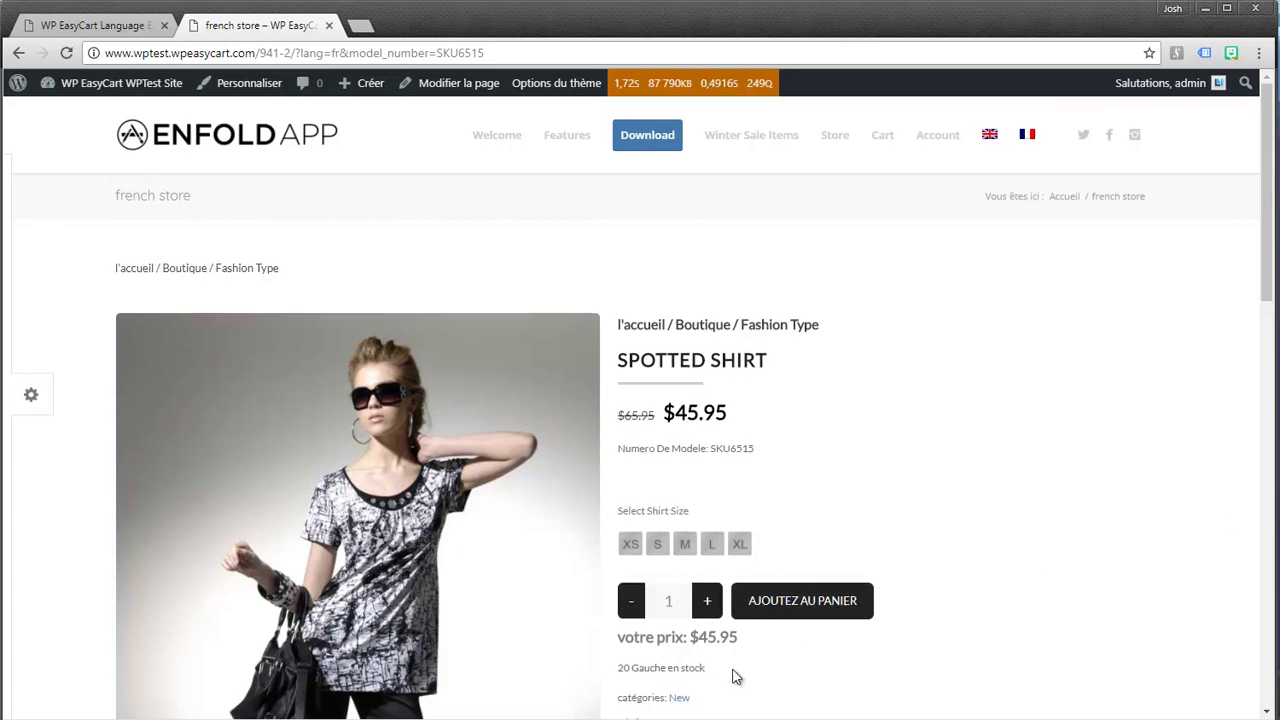
Add the Spotted Shirt in size M to the cart with Ajoutez au panier.
{"action": "scroll", "coordinate": [731, 674], "scroll_direction": "down", "scroll_amount": 2}
{"action": "scroll", "coordinate": [893, 480], "scroll_direction": "down", "scroll_amount": 6}
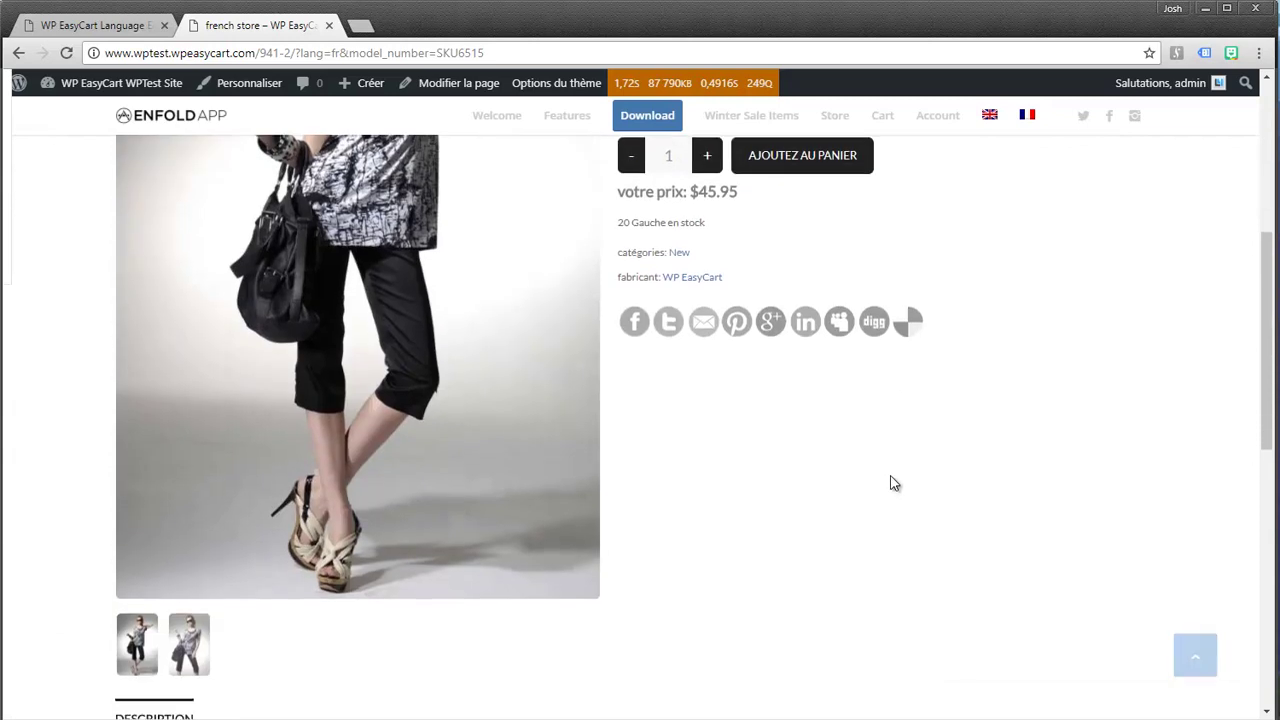
{"action": "scroll", "coordinate": [891, 476], "scroll_direction": "down", "scroll_amount": 4}
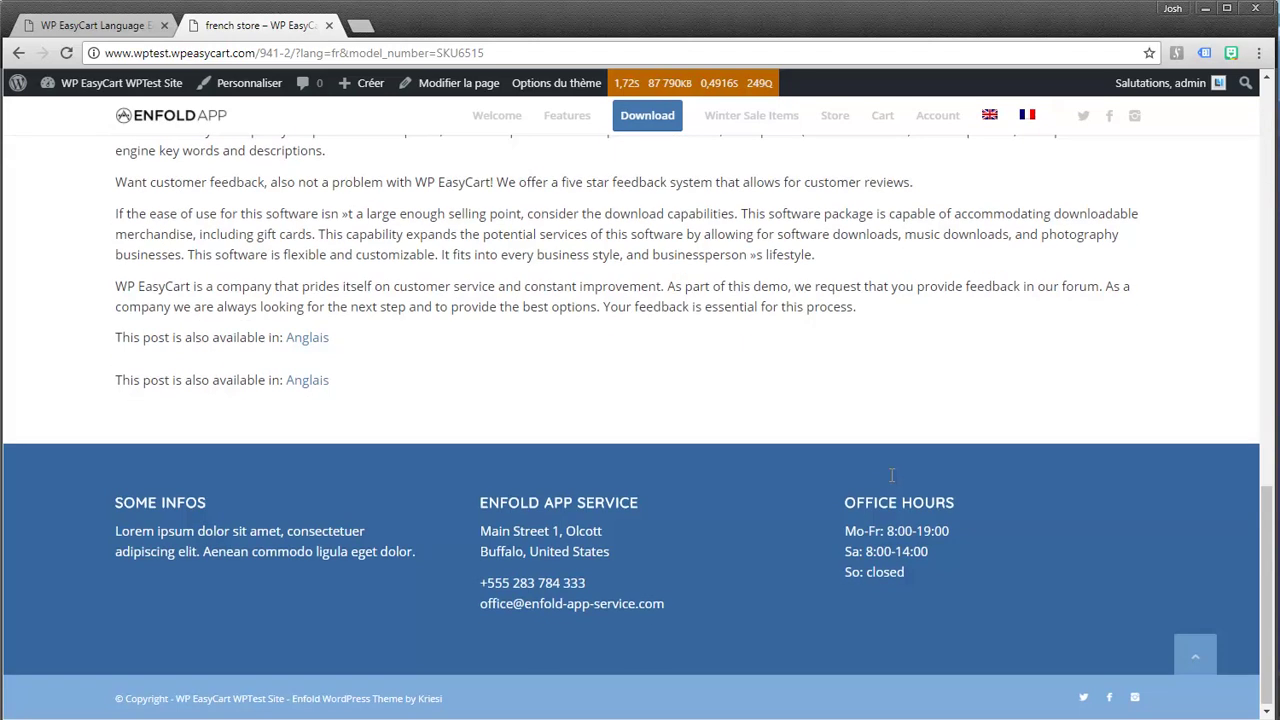
{"action": "scroll", "coordinate": [883, 480], "scroll_direction": "up", "scroll_amount": 12}
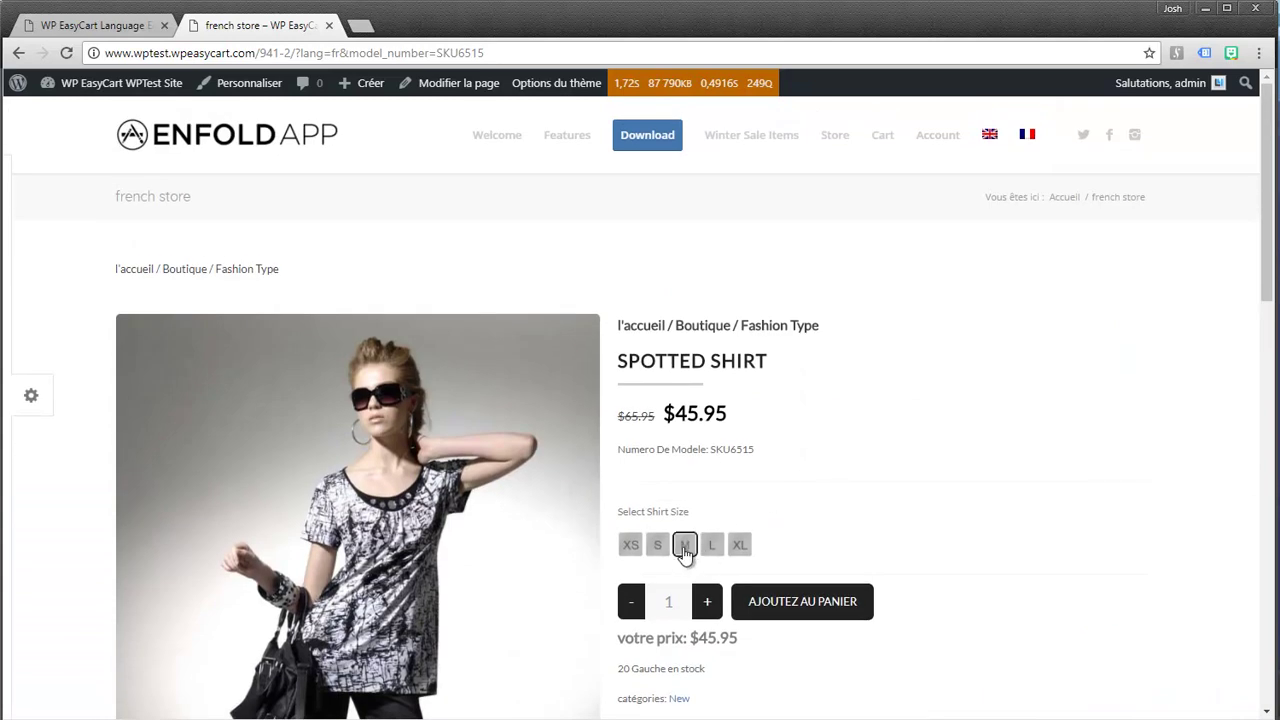
{"action": "left_click", "coordinate": [685, 550]}
{"action": "left_click", "coordinate": [787, 605]}
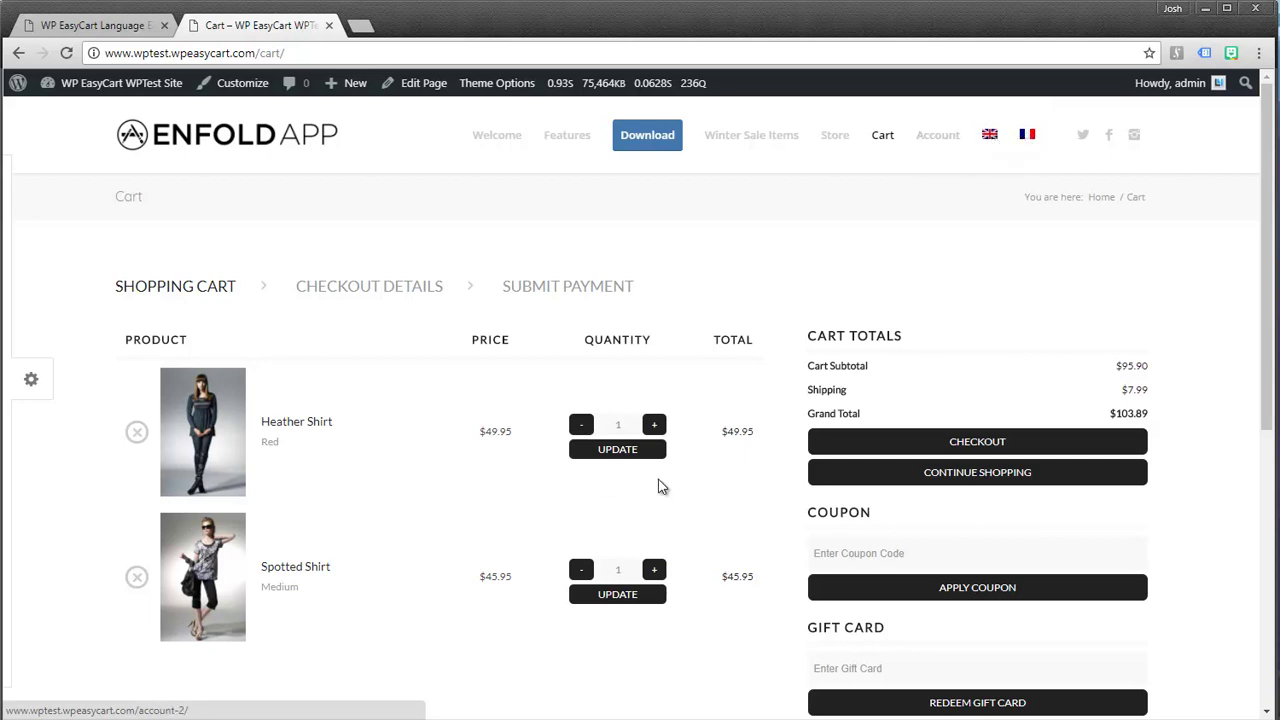
Load French in the EasyCart Language Editor and review its Product Page Sort Menu labels like 'Prix Bas-Haut'.
{"action": "left_click", "coordinate": [97, 26]}
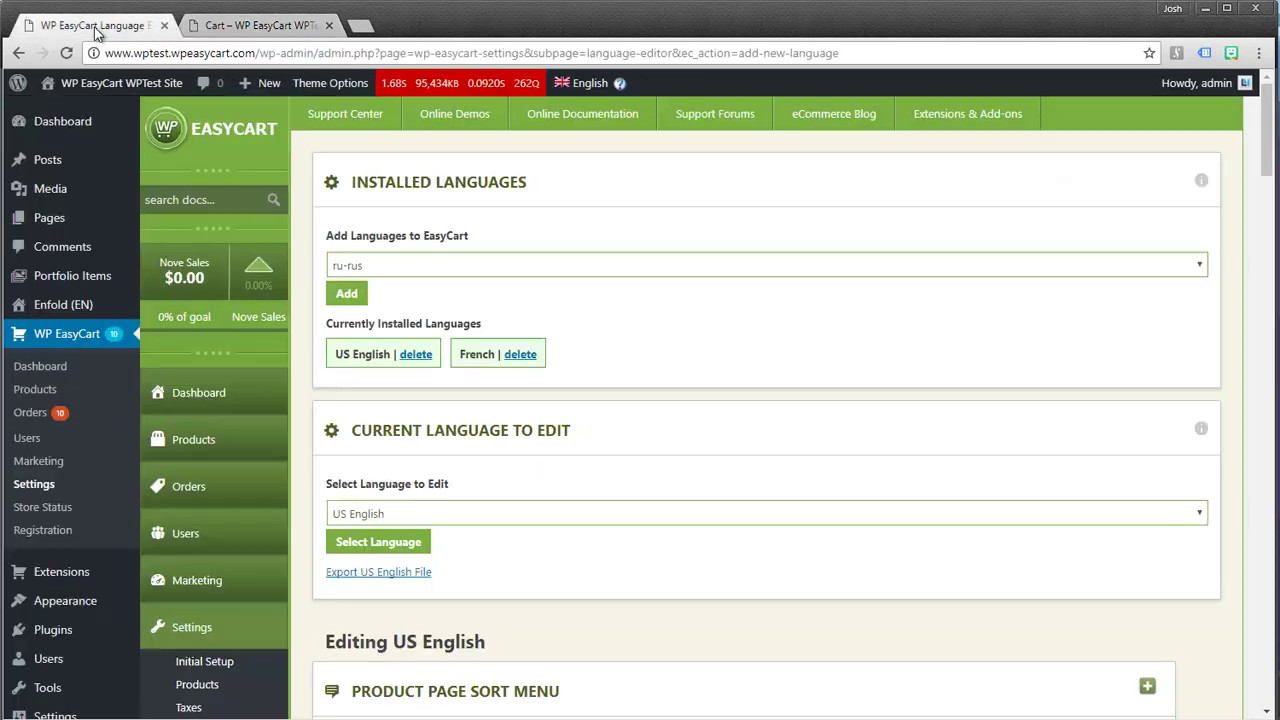
{"action": "scroll", "coordinate": [455, 598], "scroll_direction": "down", "scroll_amount": 2}
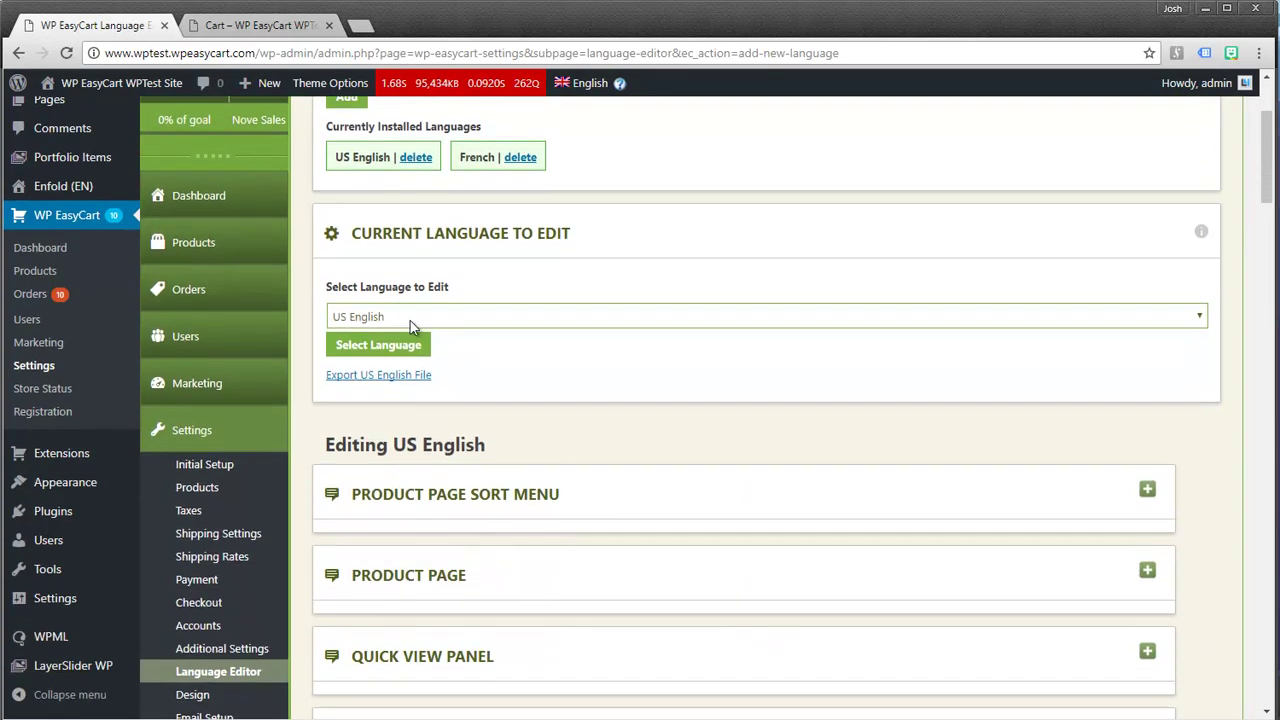
{"action": "left_click", "coordinate": [392, 318]}
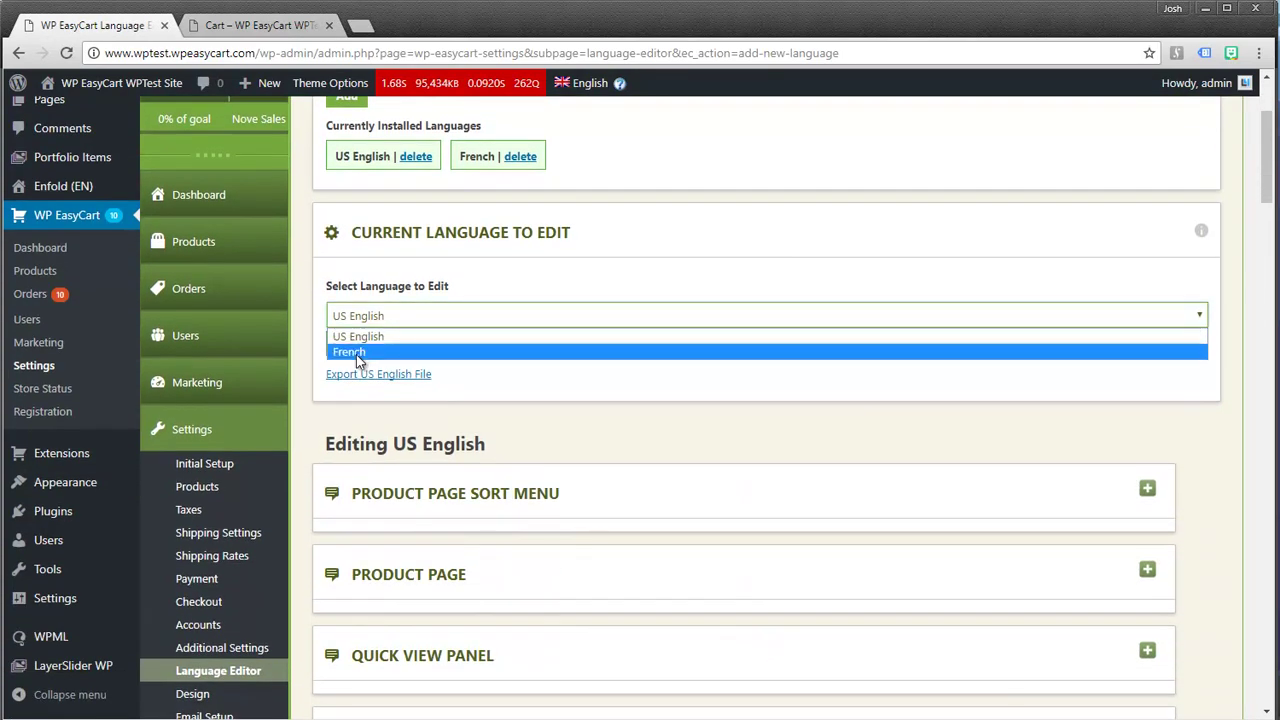
{"action": "left_click", "coordinate": [357, 352]}
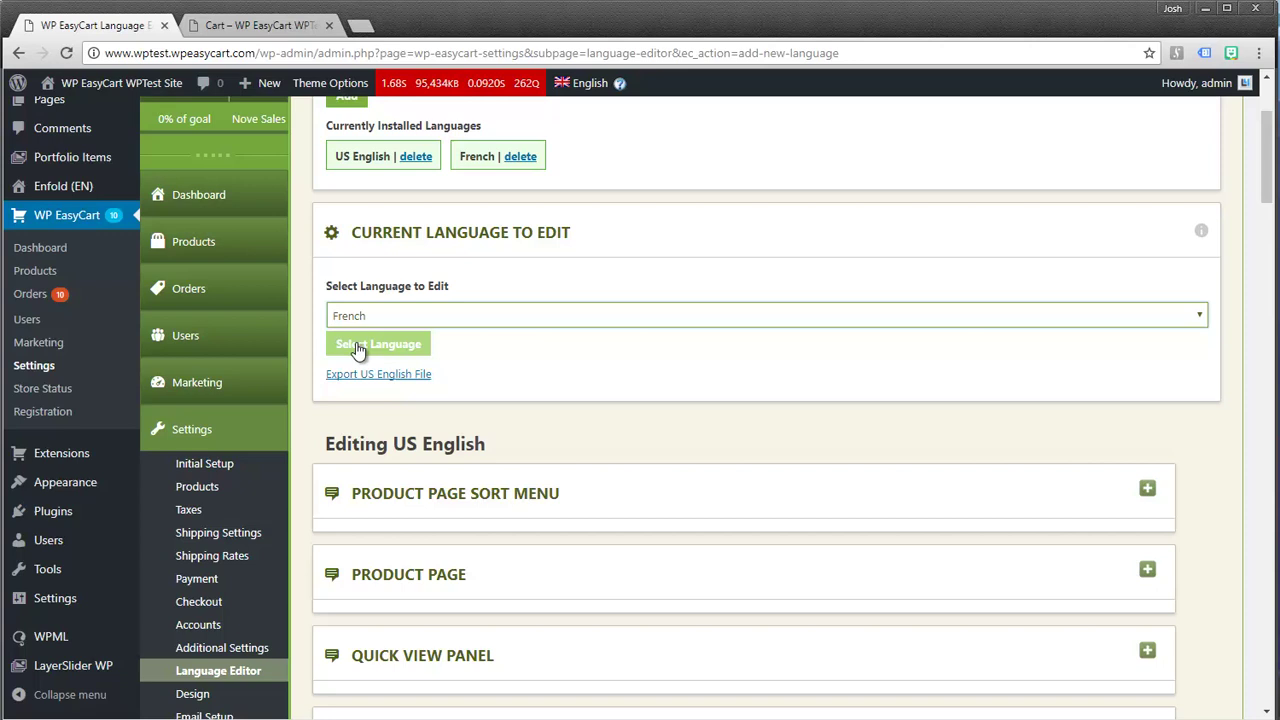
{"action": "left_click", "coordinate": [360, 349]}
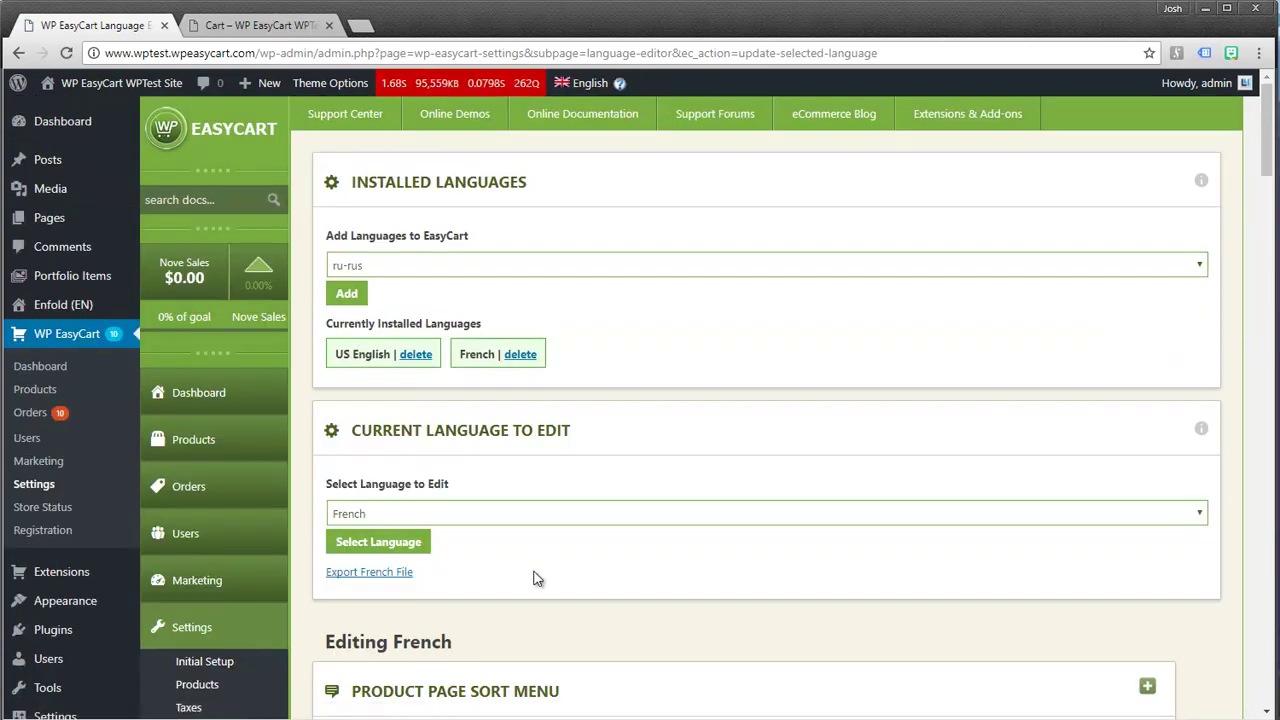
{"action": "scroll", "coordinate": [531, 585], "scroll_direction": "down", "scroll_amount": 1}
{"action": "scroll", "coordinate": [531, 588], "scroll_direction": "down", "scroll_amount": 3}
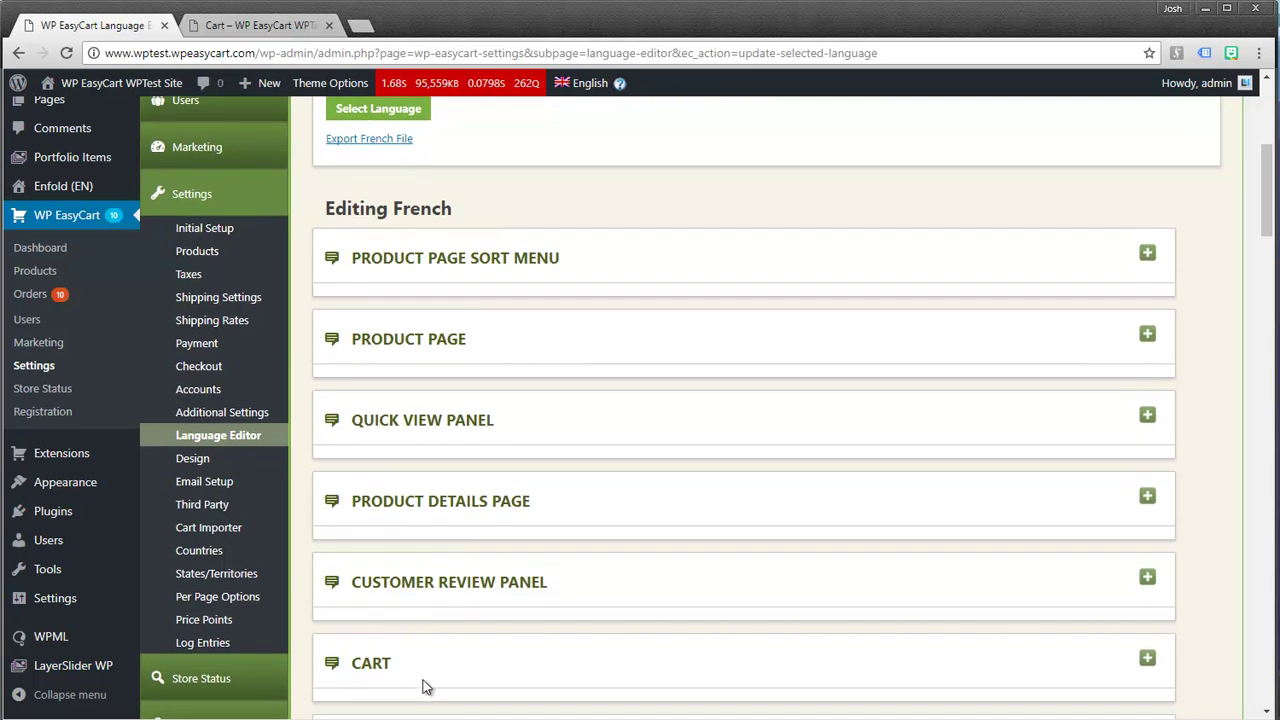
{"action": "left_click", "coordinate": [1147, 255]}
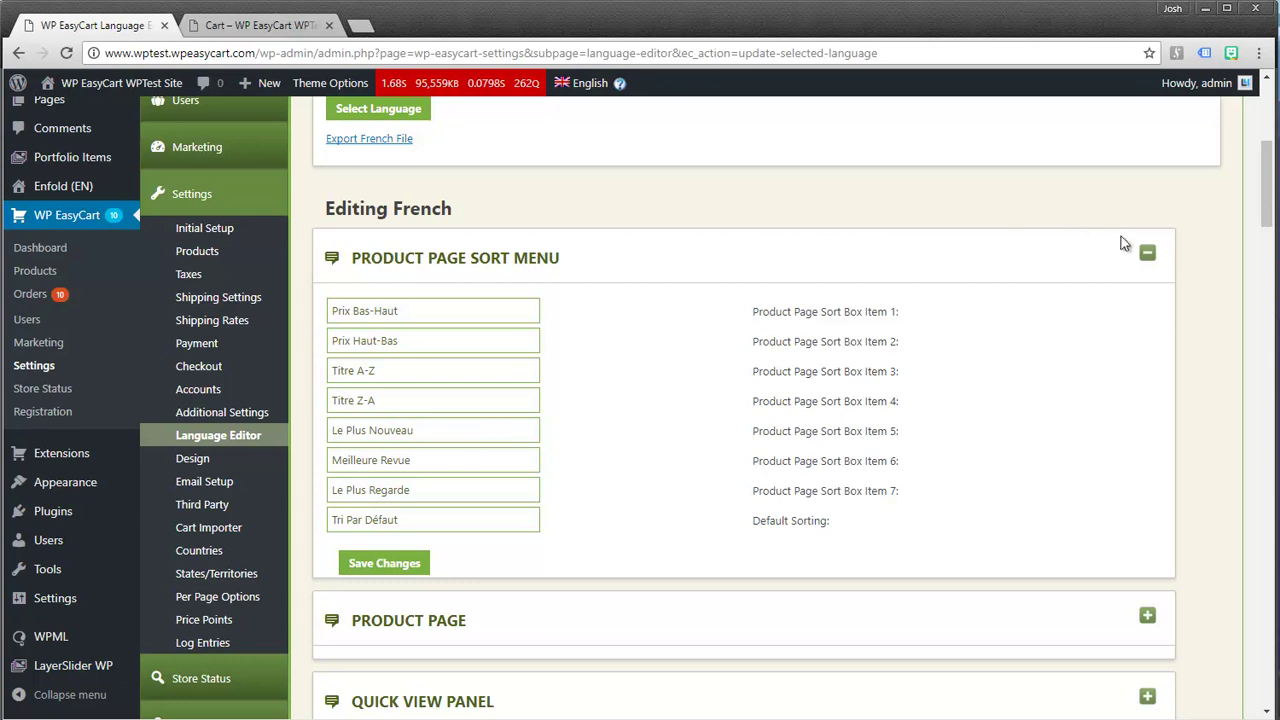
{"action": "left_click", "coordinate": [1148, 255]}
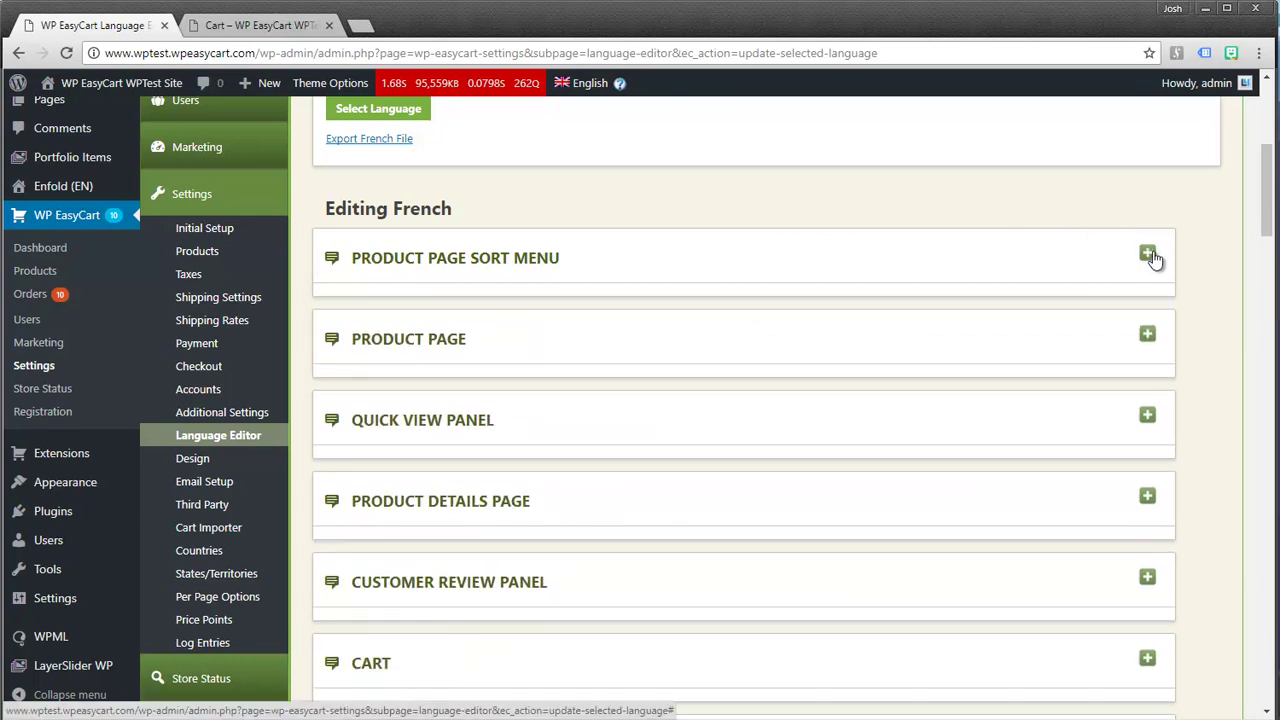
Open the Store product listing and switch it to the French version.
{"action": "left_click", "coordinate": [268, 25]}
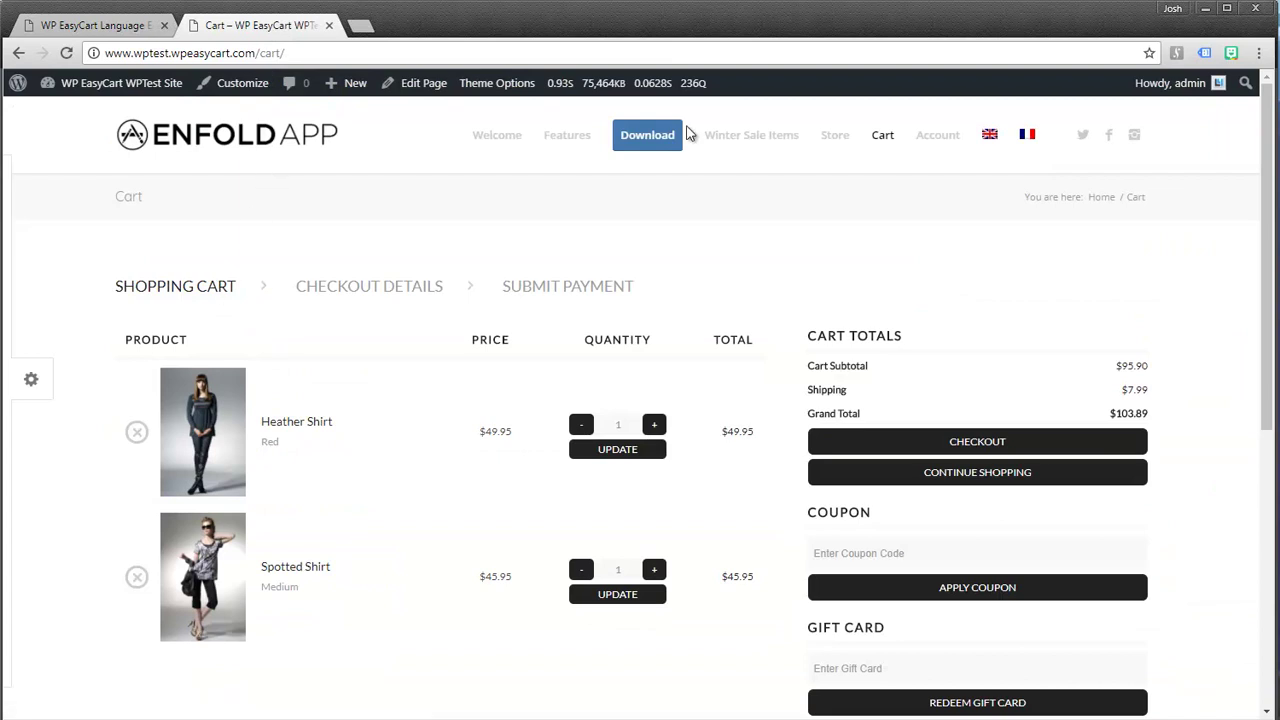
{"action": "left_click", "coordinate": [840, 136]}
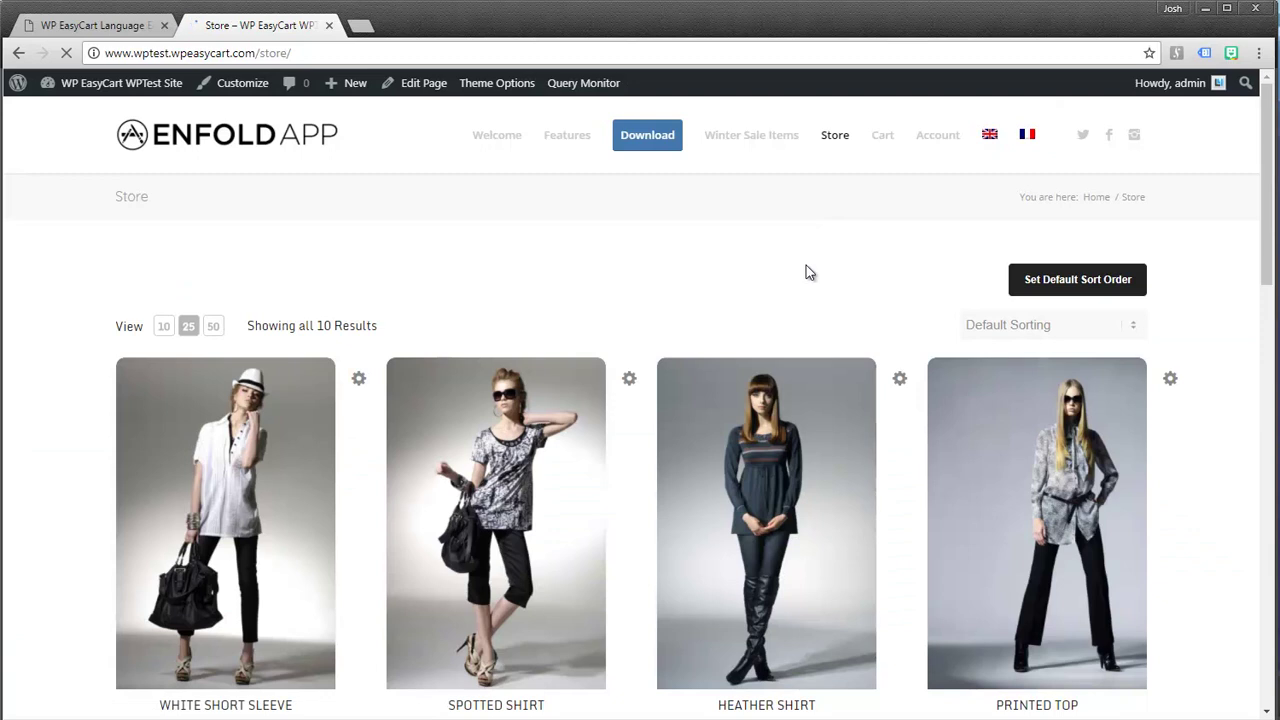
{"action": "scroll", "coordinate": [700, 310], "scroll_direction": "down", "scroll_amount": 2}
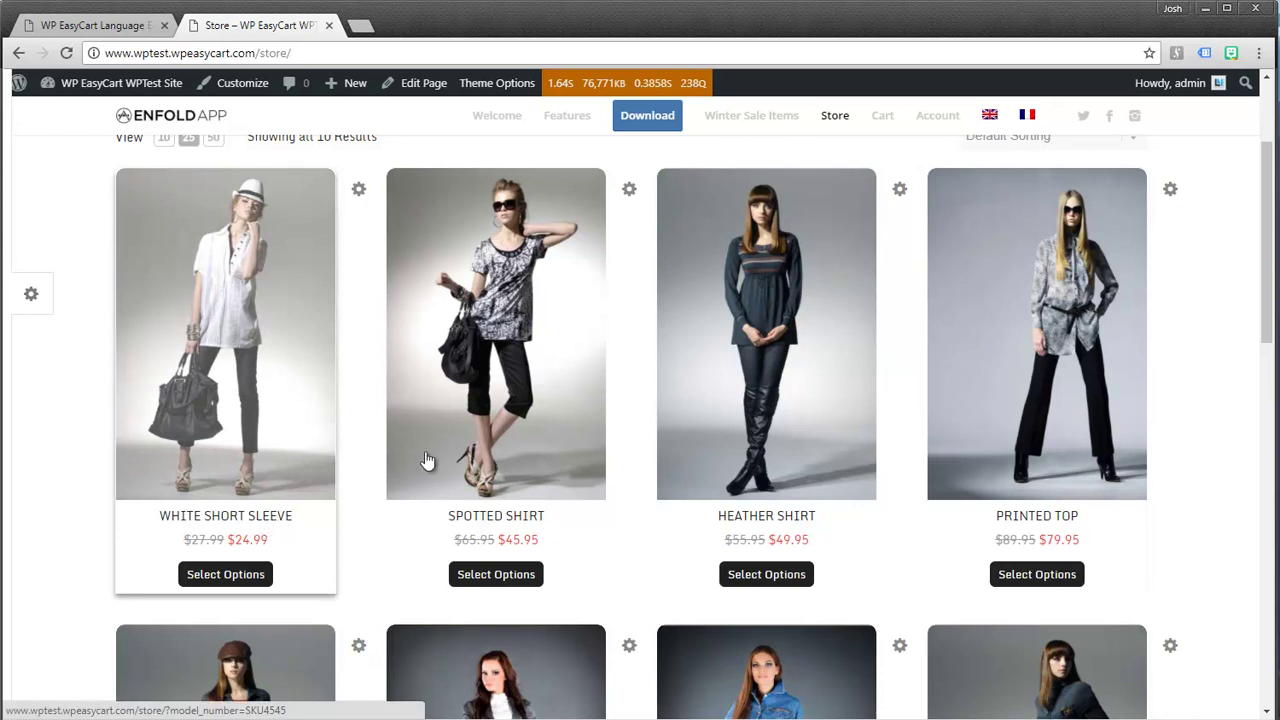
{"action": "left_click", "coordinate": [1027, 116]}
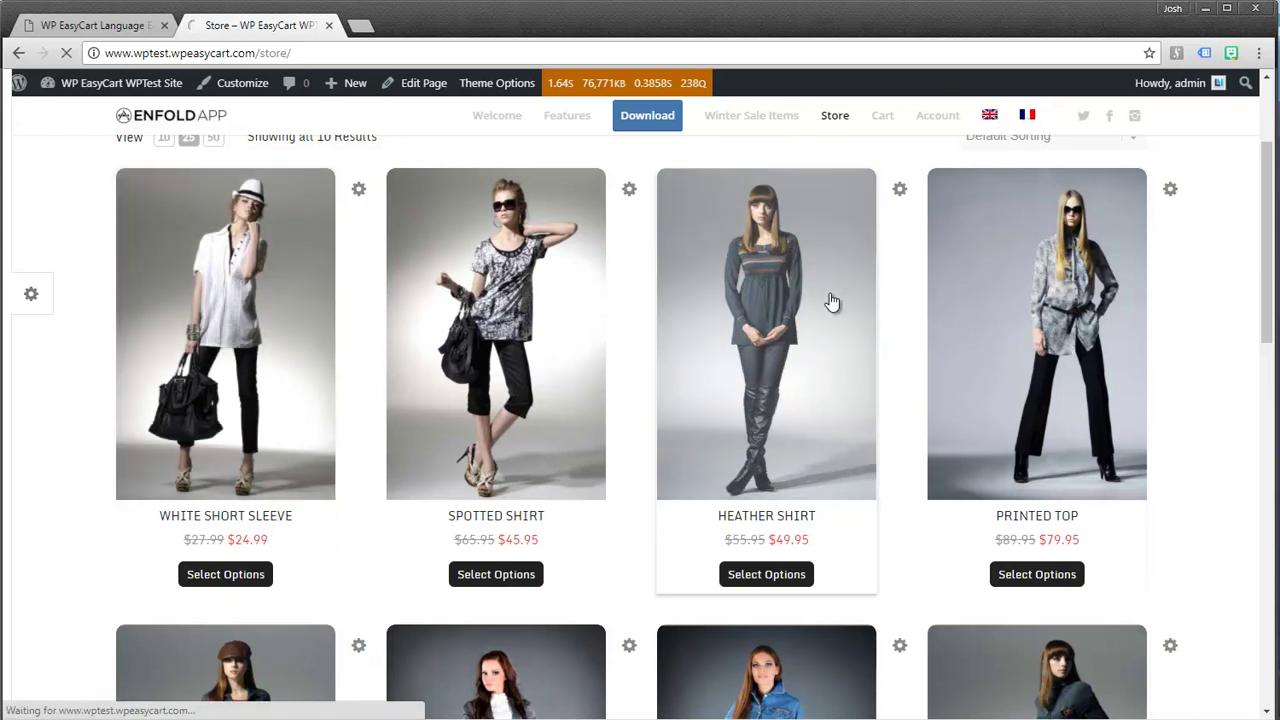
{"action": "scroll", "coordinate": [409, 523], "scroll_direction": "down", "scroll_amount": 2}
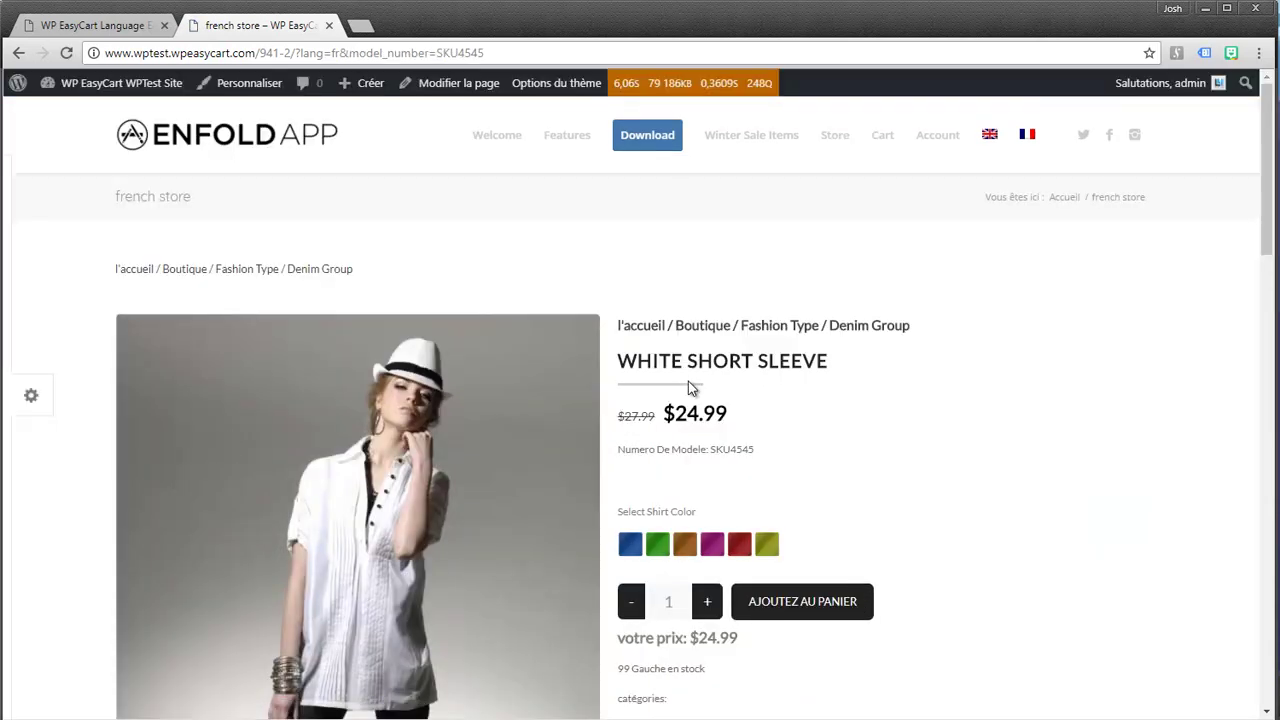
Highlight White Short Sleeve's title and description on the French product page.
{"action": "scroll", "coordinate": [858, 386], "scroll_direction": "down", "scroll_amount": 1}
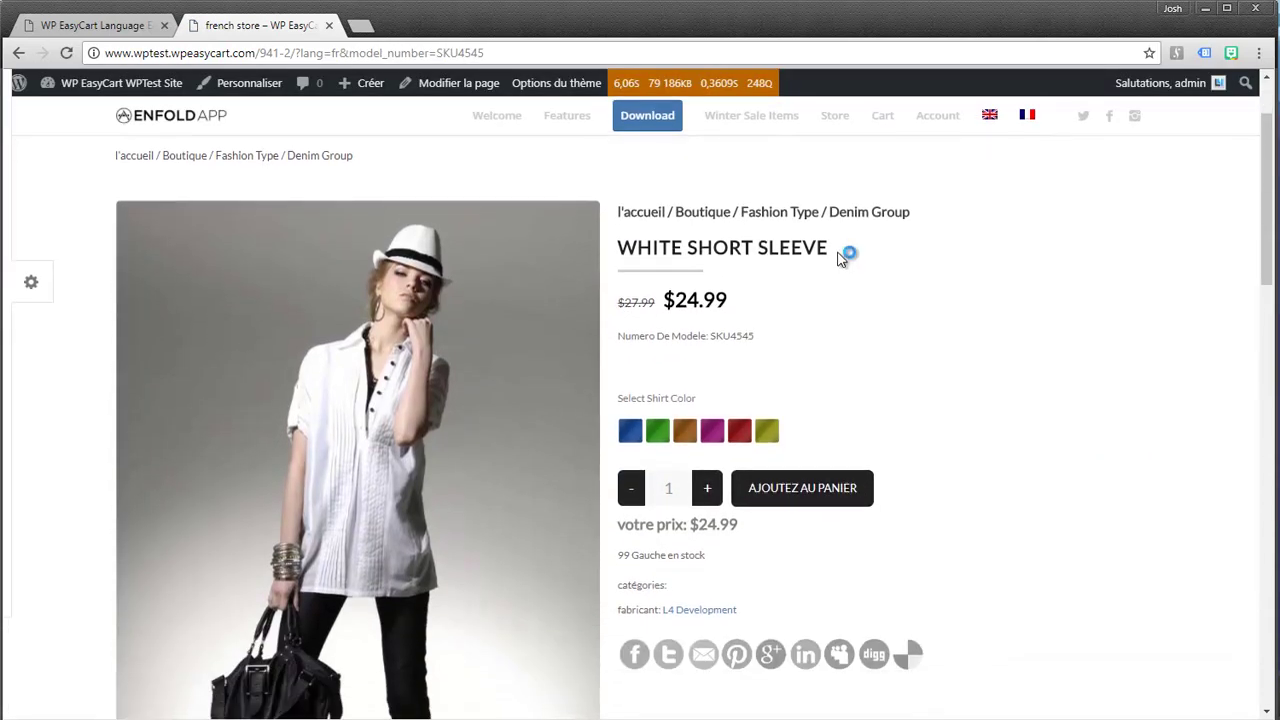
{"action": "left_click_drag", "start_coordinate": [846, 251], "coordinate": [622, 255]}
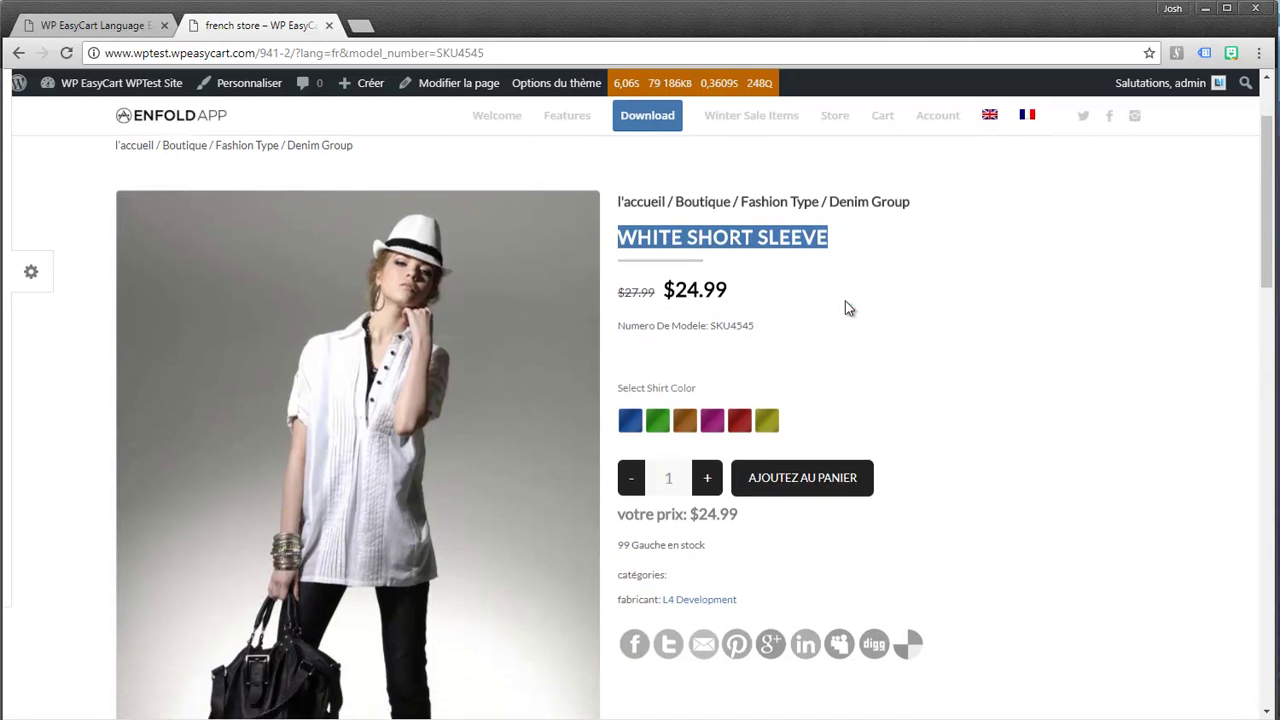
{"action": "scroll", "coordinate": [850, 300], "scroll_direction": "down", "scroll_amount": 4}
{"action": "scroll", "coordinate": [864, 311], "scroll_direction": "down", "scroll_amount": 3}
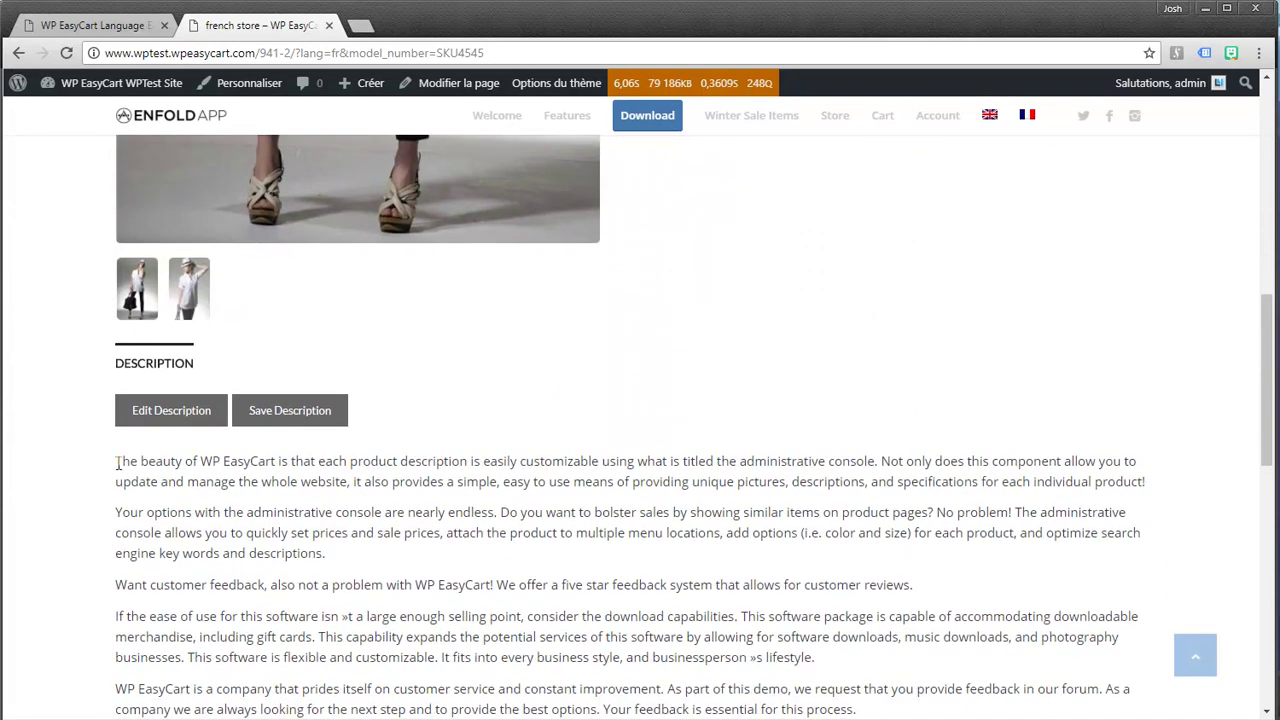
{"action": "left_click_drag", "start_coordinate": [118, 463], "coordinate": [716, 686]}
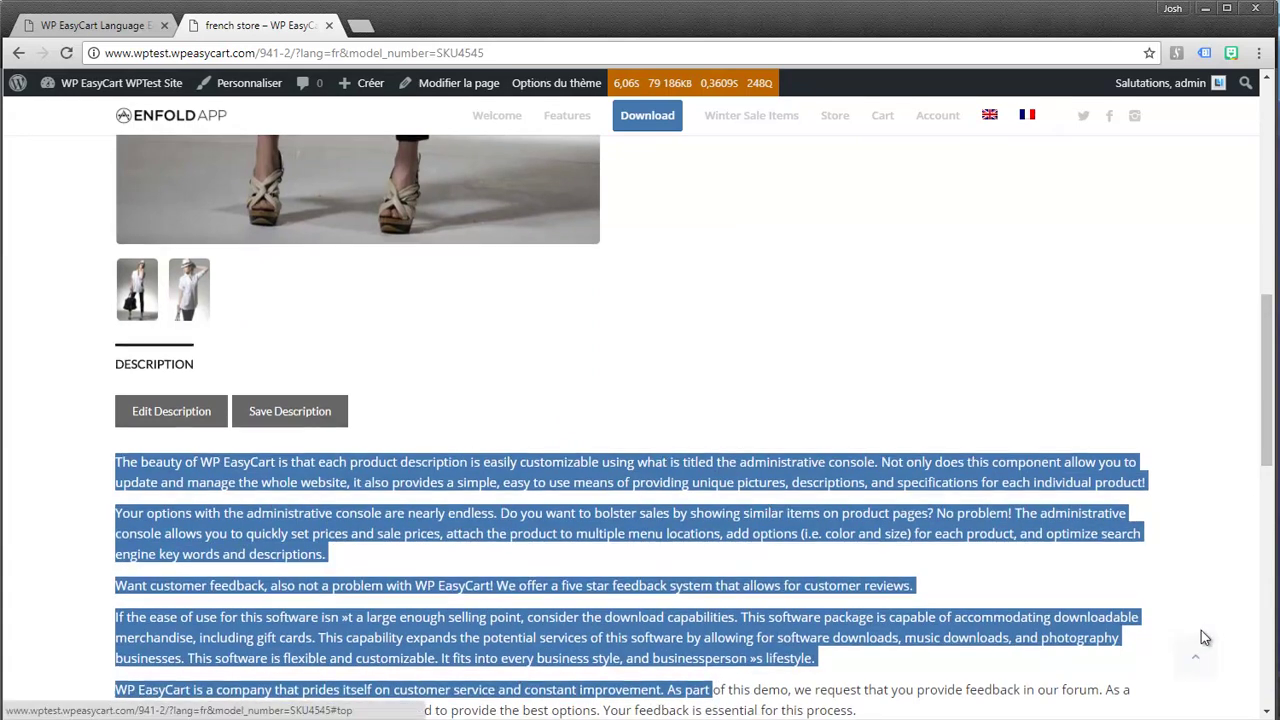
{"action": "left_click", "coordinate": [1199, 645]}
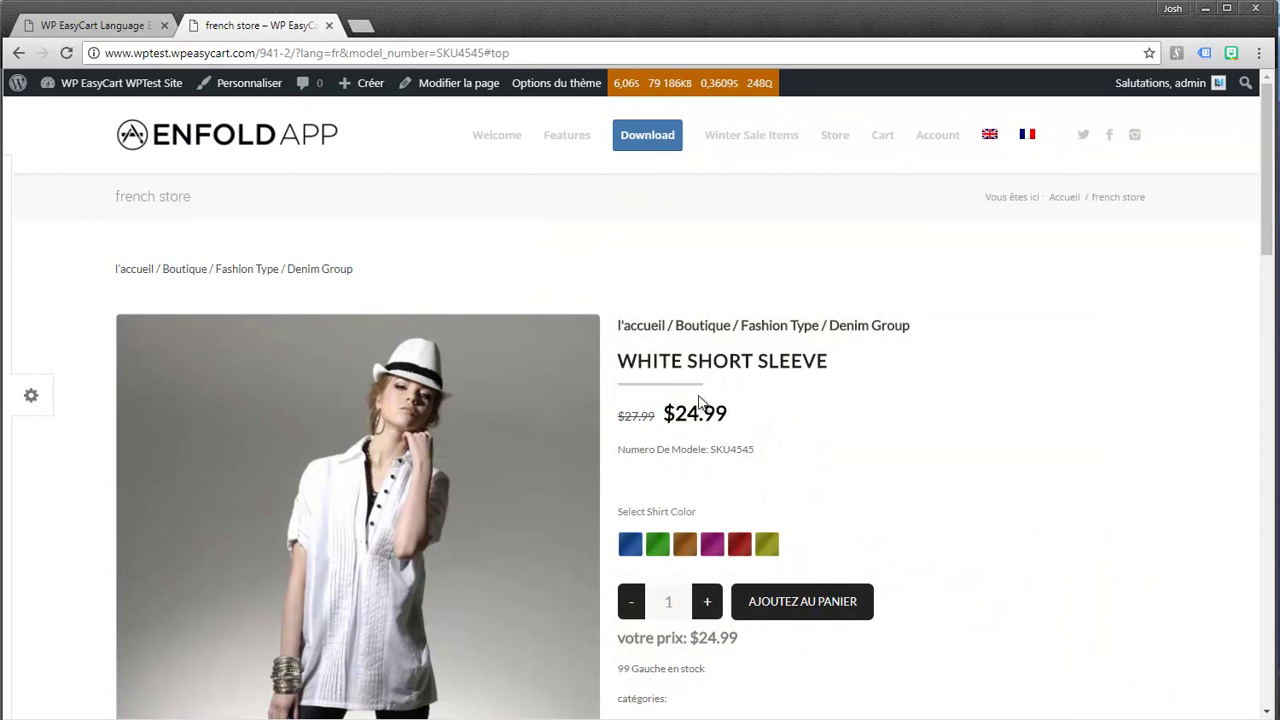
View the product in English, go back to the store grid, then return to the Language Editor.
{"action": "left_click", "coordinate": [991, 136]}
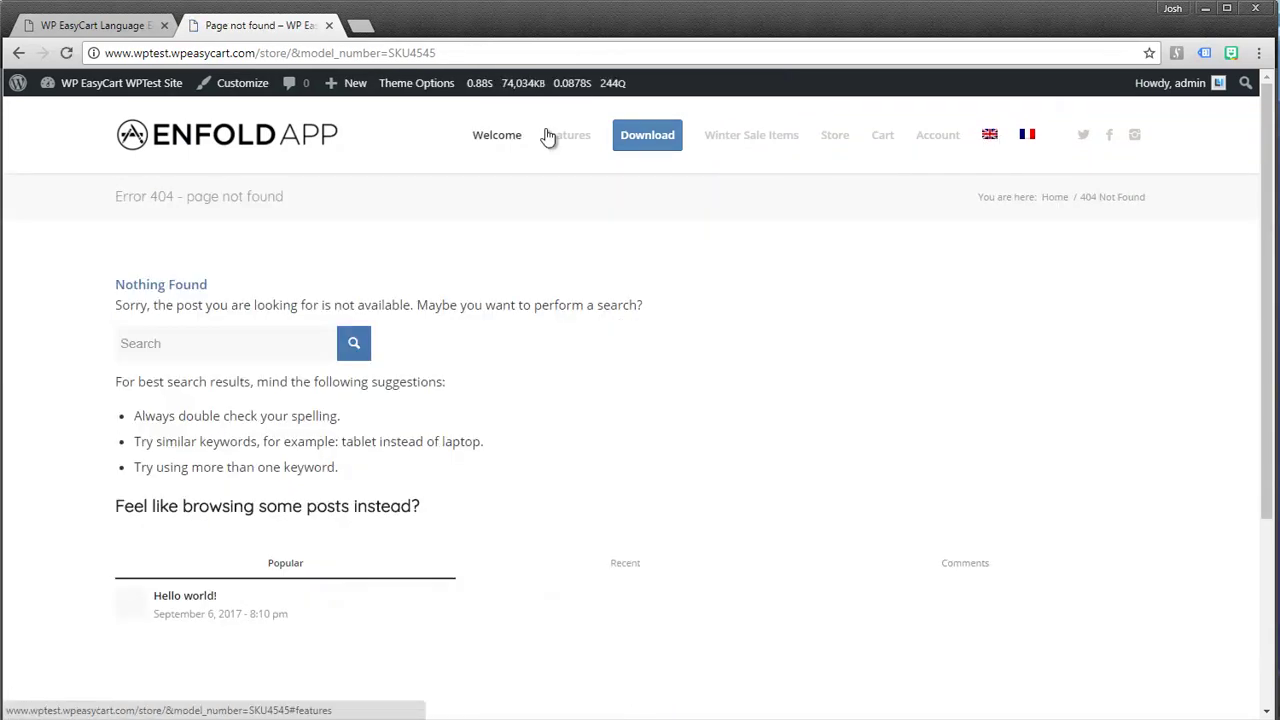
{"action": "left_click", "coordinate": [98, 27]}
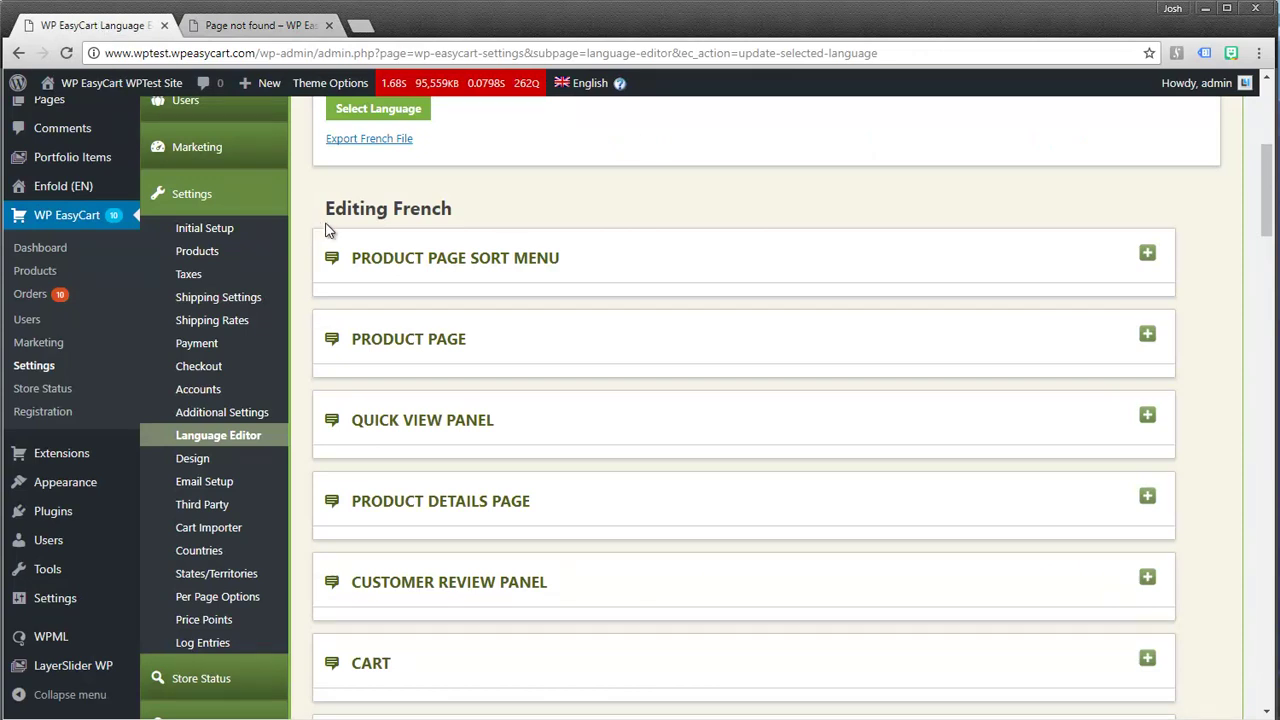
{"action": "left_click", "coordinate": [260, 25]}
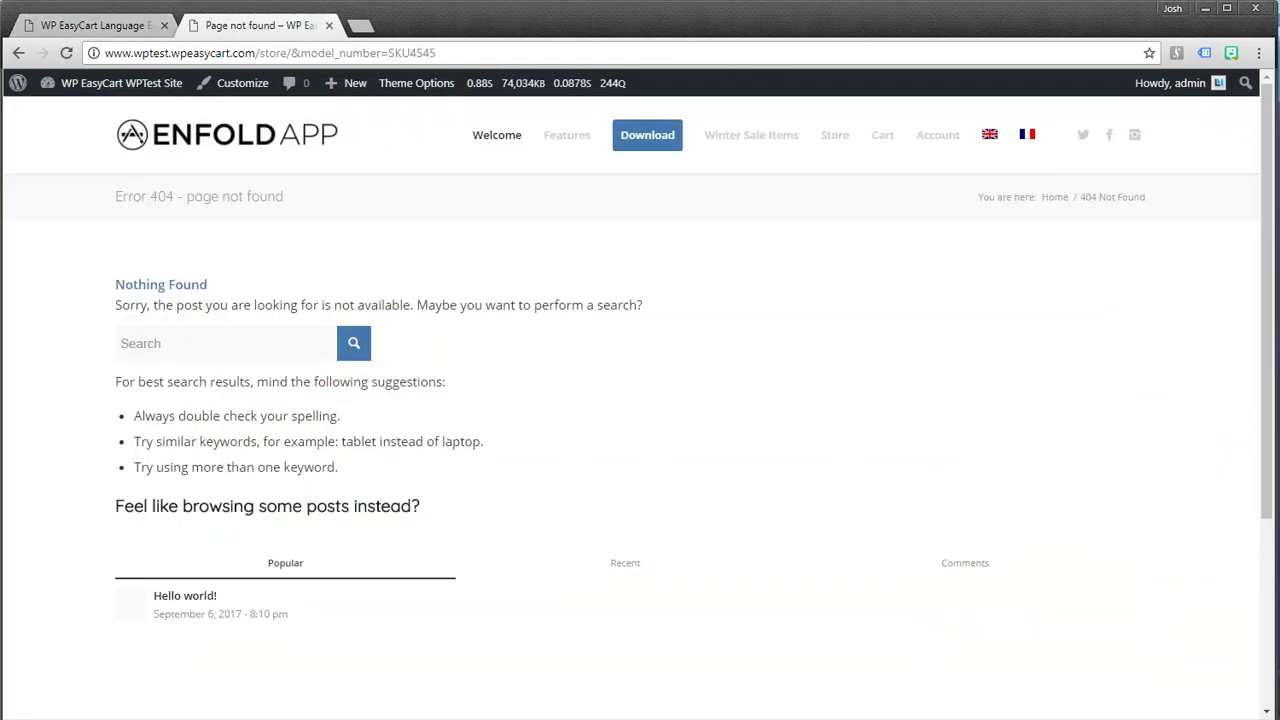
{"action": "left_click", "coordinate": [18, 53]}
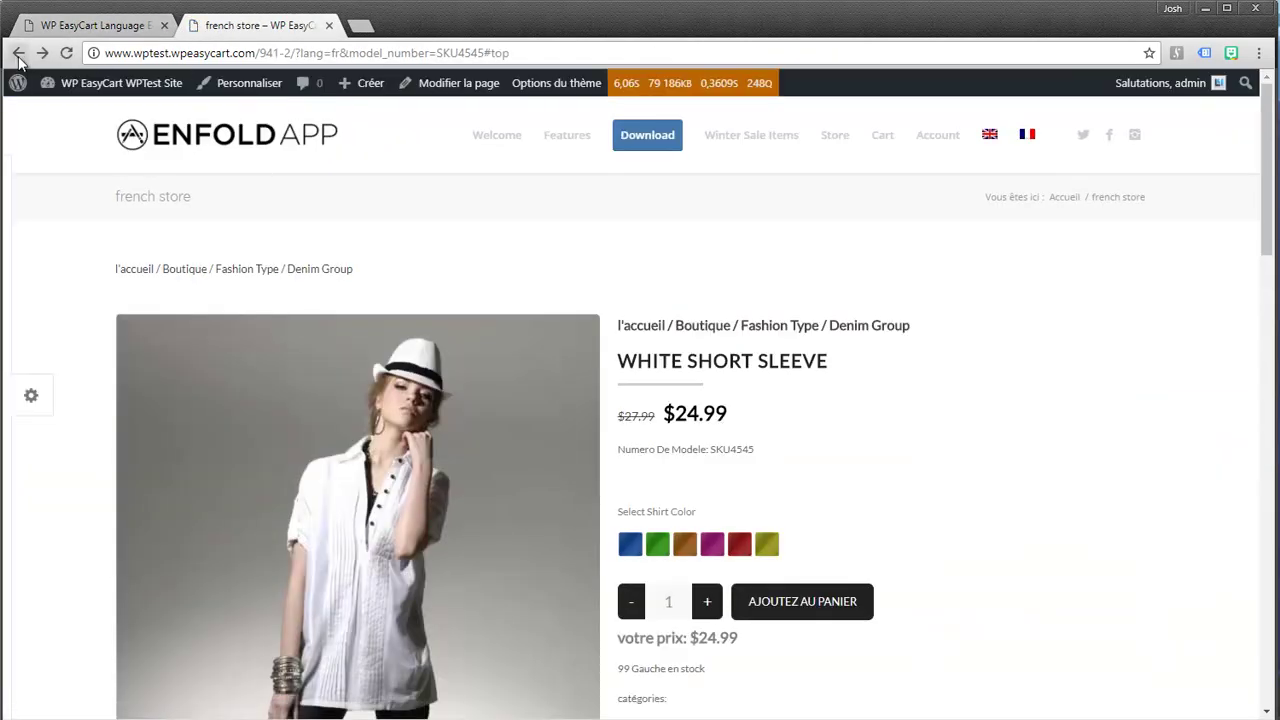
{"action": "left_click", "coordinate": [18, 53]}
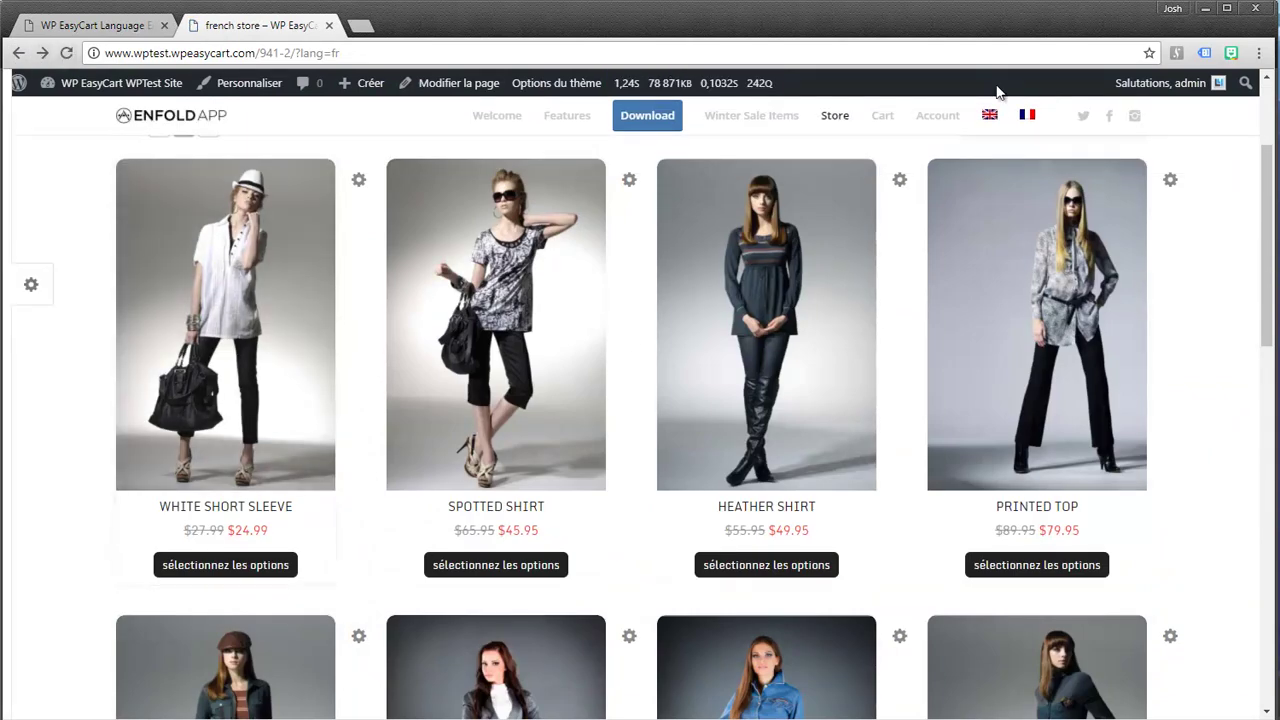
{"action": "left_click", "coordinate": [990, 115]}
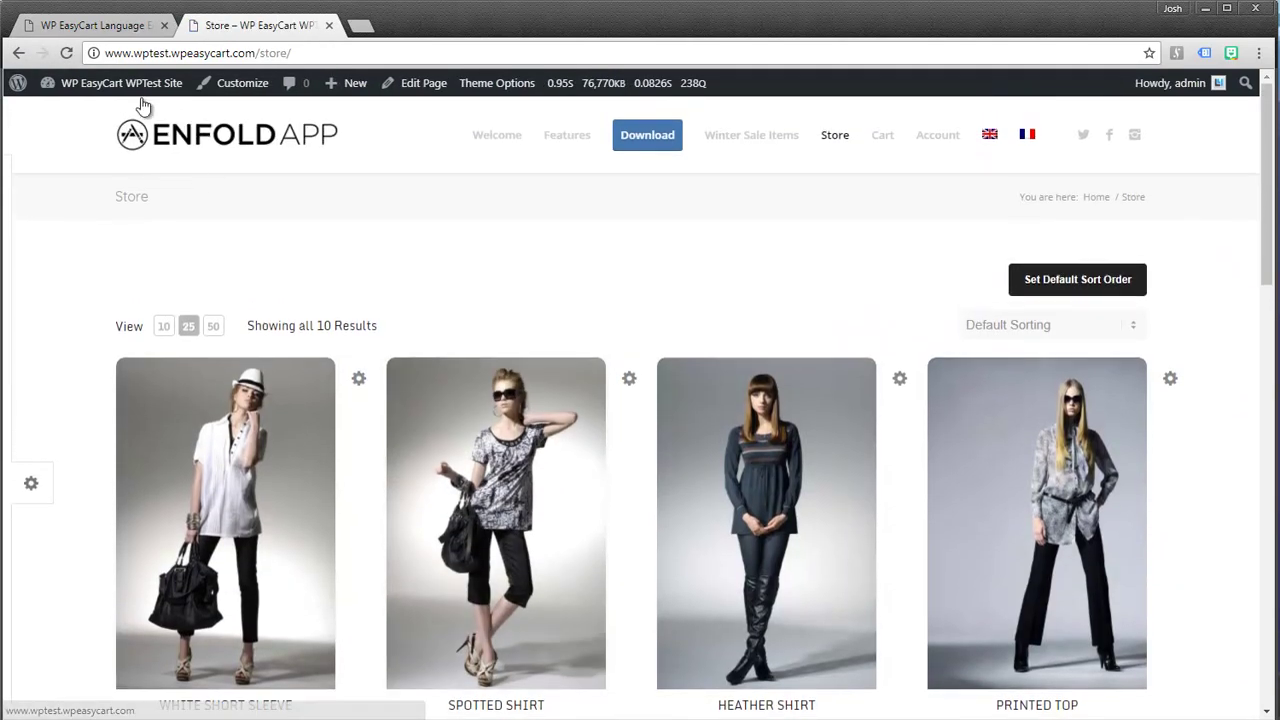
{"action": "left_click", "coordinate": [97, 25]}
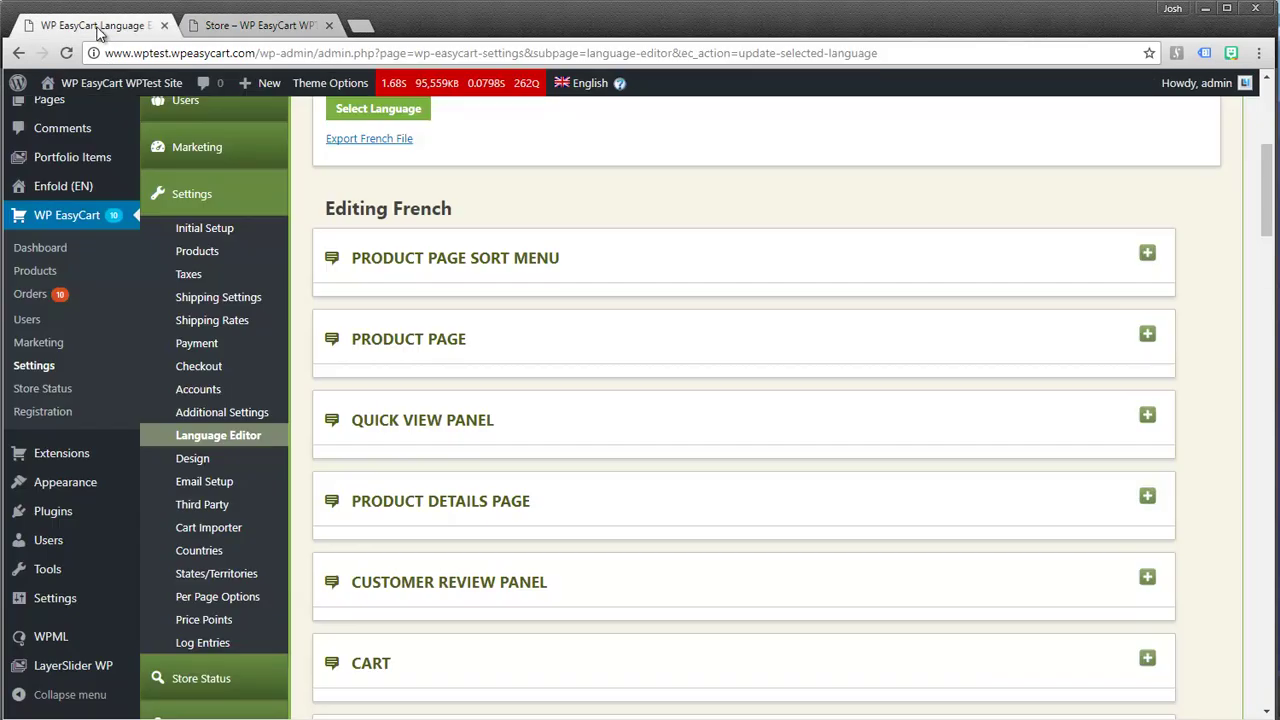
Load US English as the language to edit, then go to the EasyCart Products list.
{"action": "scroll", "coordinate": [565, 274], "scroll_direction": "up", "scroll_amount": 5}
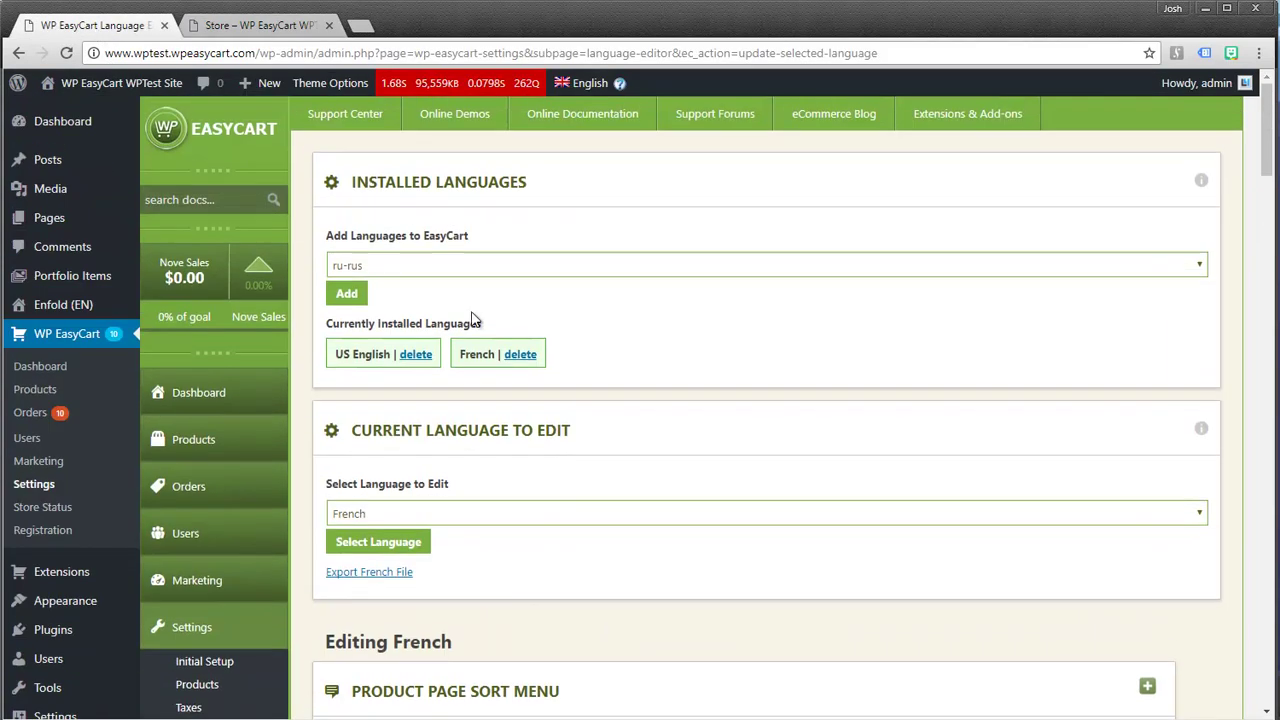
{"action": "left_click", "coordinate": [369, 514]}
{"action": "left_click", "coordinate": [360, 535]}
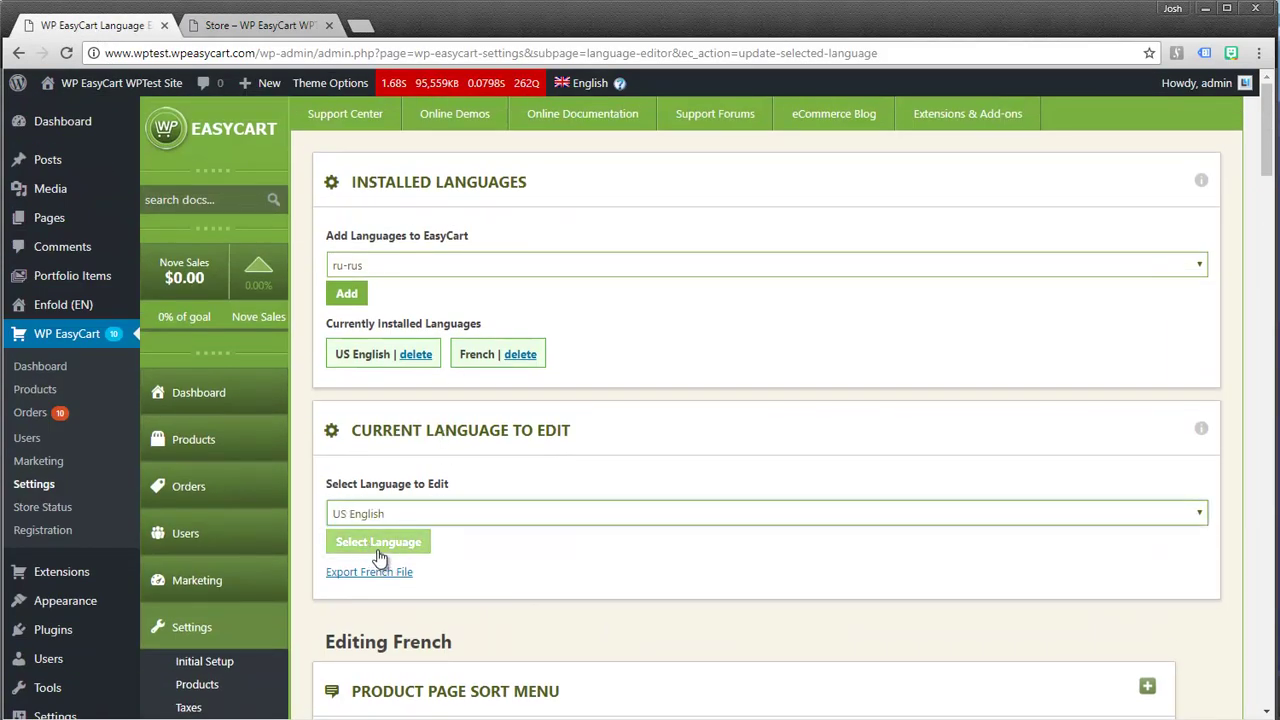
{"action": "left_click", "coordinate": [385, 549]}
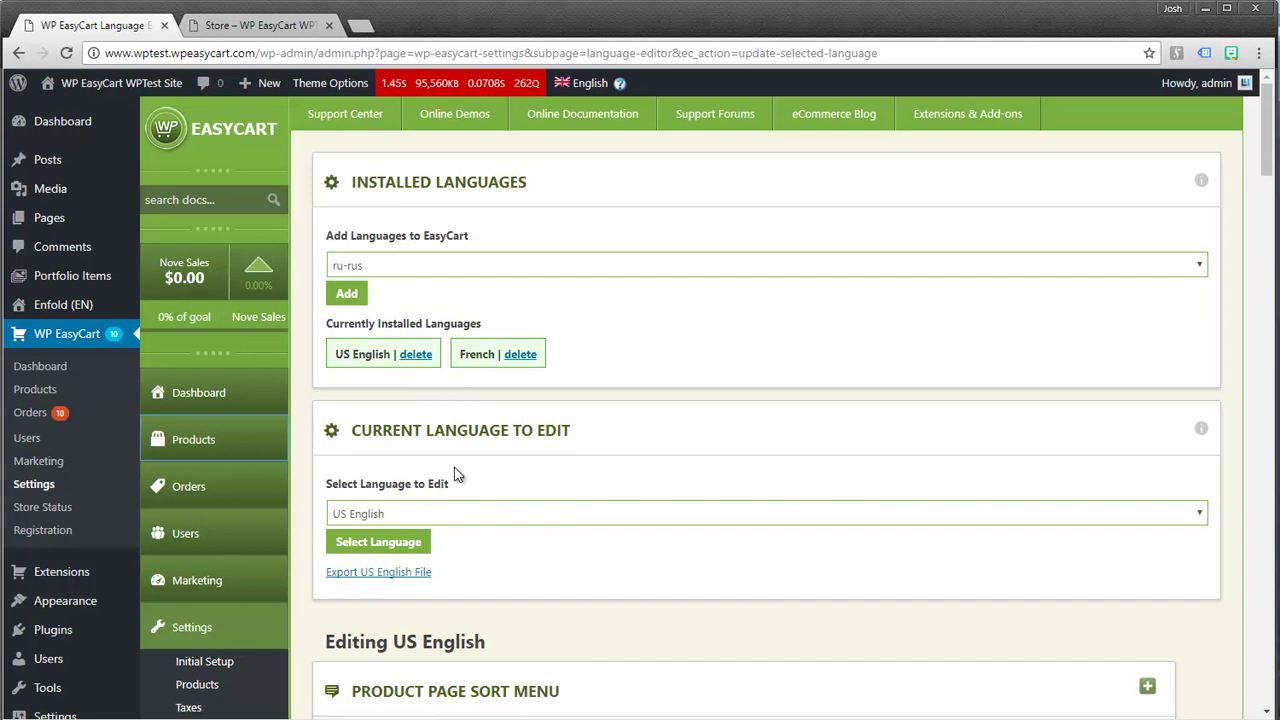
{"action": "left_click", "coordinate": [193, 447]}
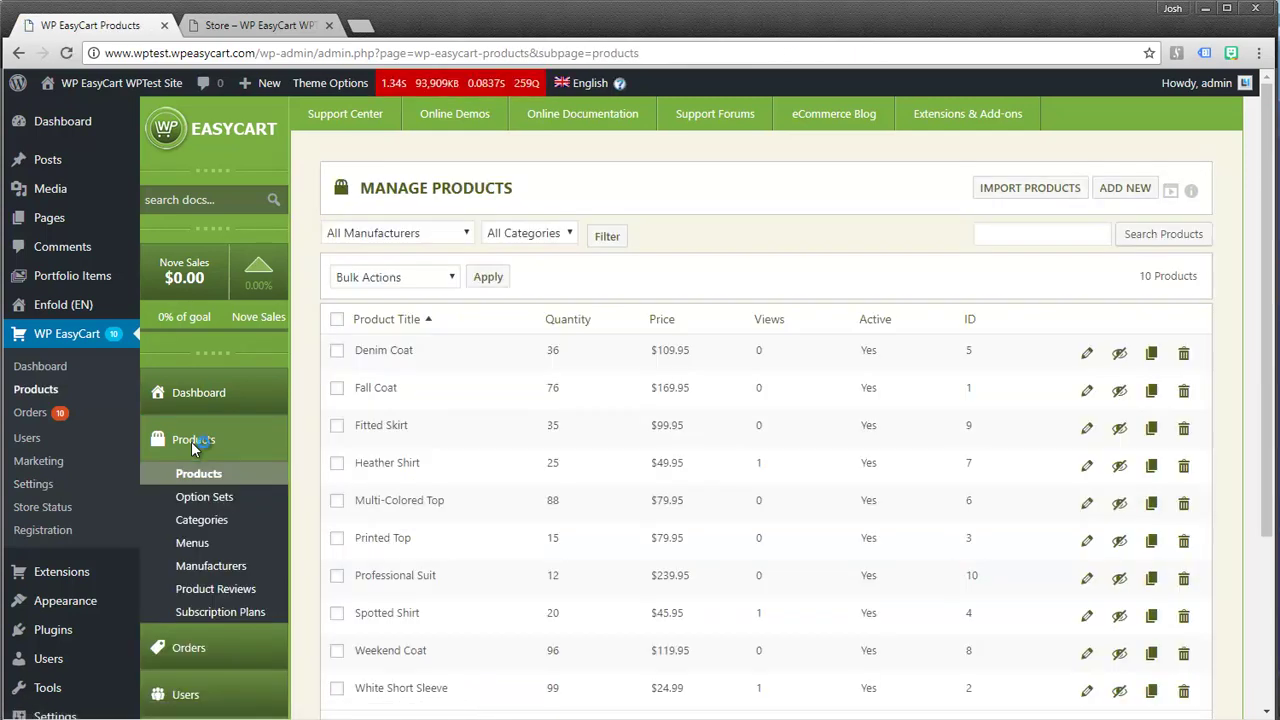
Glance at the storefront, then edit the White Short Sleeve product from Manage Products.
{"action": "key", "text": "ctrl+Tab"}
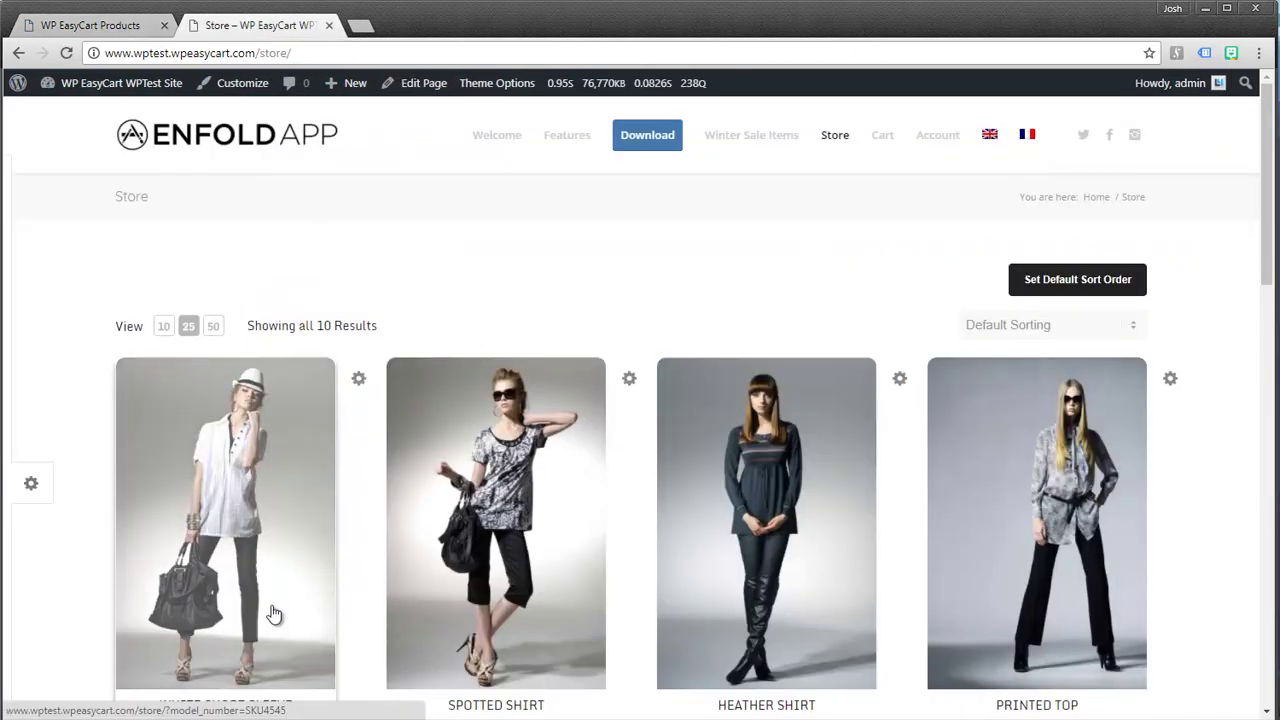
{"action": "scroll", "coordinate": [268, 610], "scroll_direction": "down", "scroll_amount": 1}
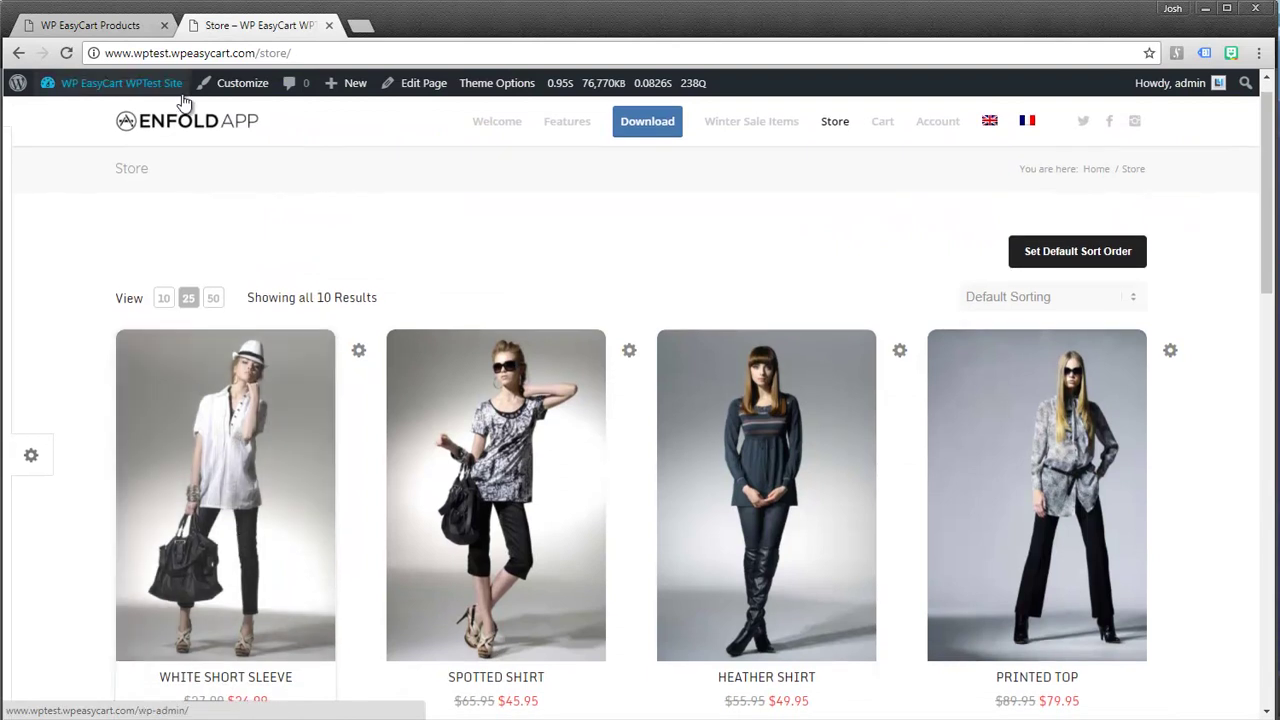
{"action": "left_click", "coordinate": [112, 30]}
{"action": "scroll", "coordinate": [505, 437], "scroll_direction": "down", "scroll_amount": 1}
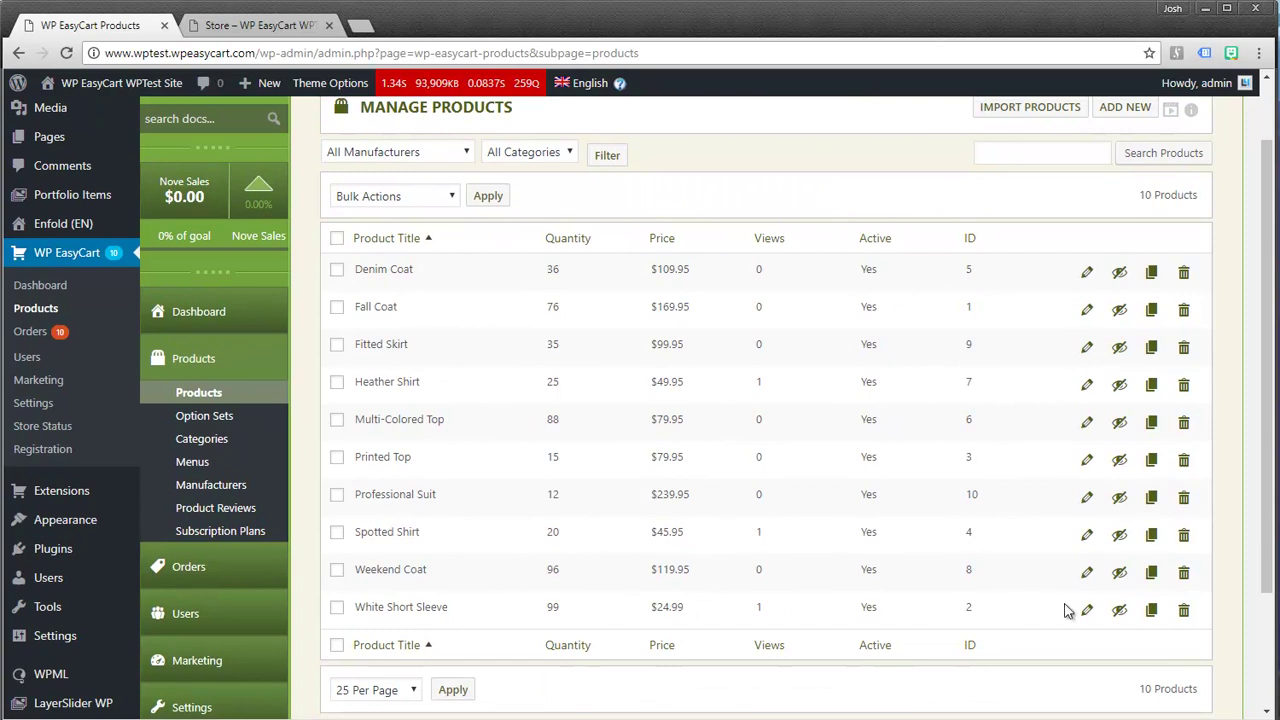
{"action": "left_click", "coordinate": [1087, 611]}
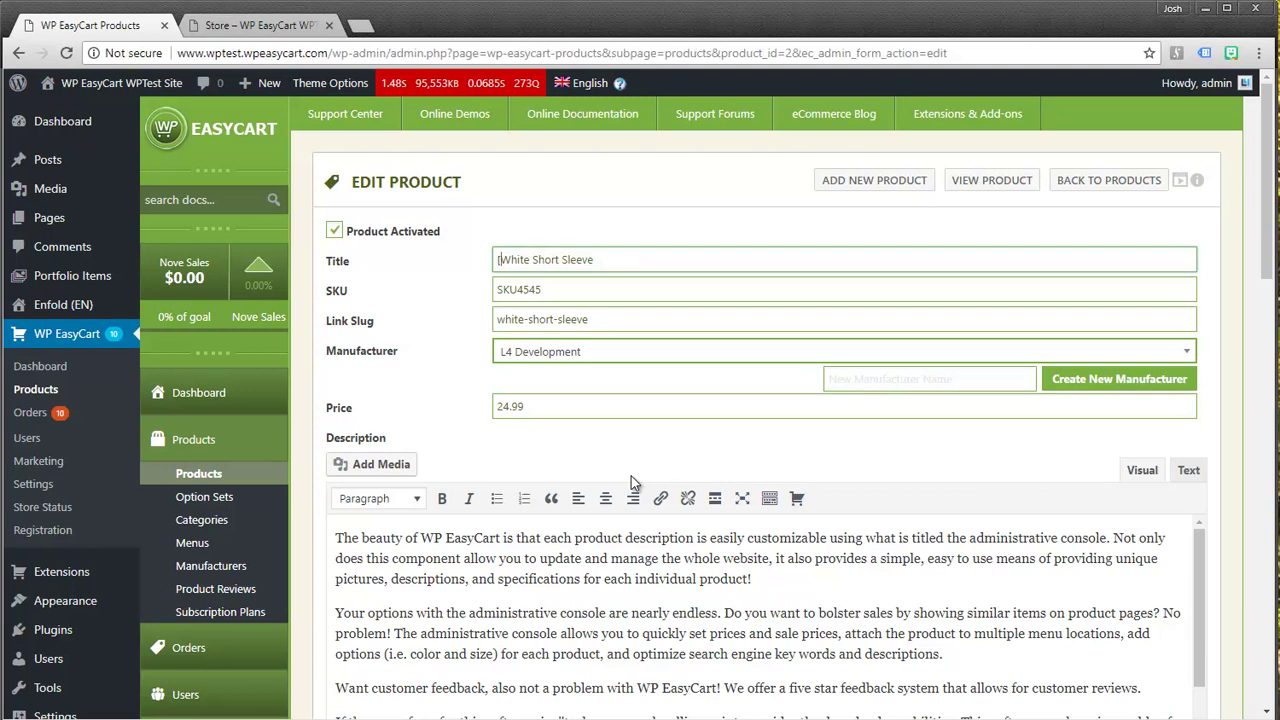
Set the title to '[en]White Short Sleeve[/en][fr]French Short Sleeve Shirt[/fr]'.
{"action": "type", "text": "en]"}
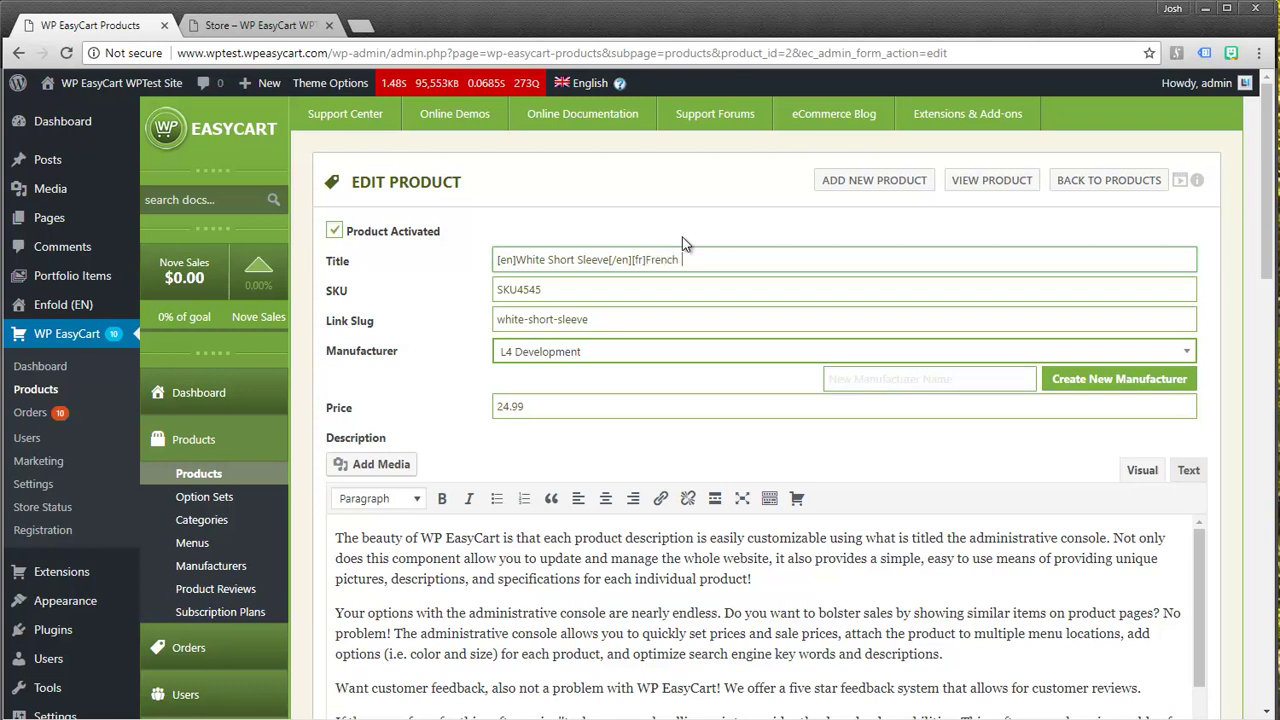
{"action": "type", "text": "Sleeve Shirt"}
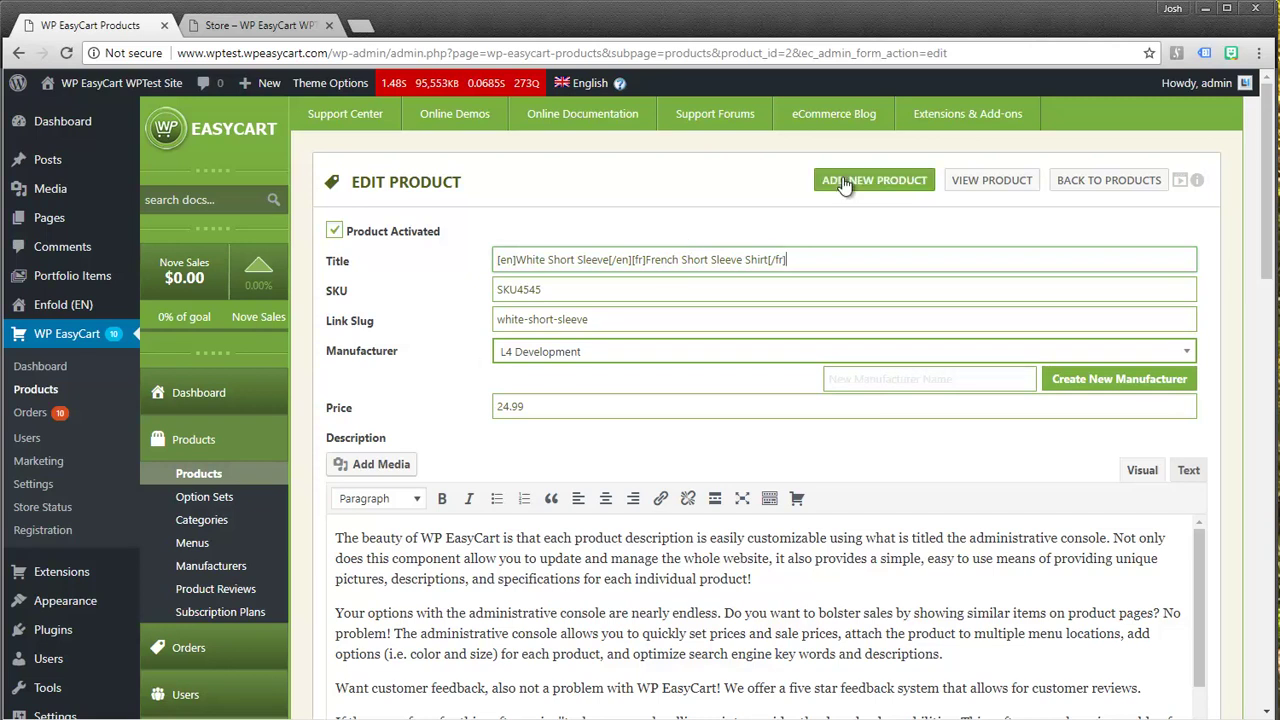
{"action": "scroll", "coordinate": [660, 425], "scroll_direction": "down", "scroll_amount": 1}
{"action": "scroll", "coordinate": [660, 500], "scroll_direction": "down", "scroll_amount": 3}
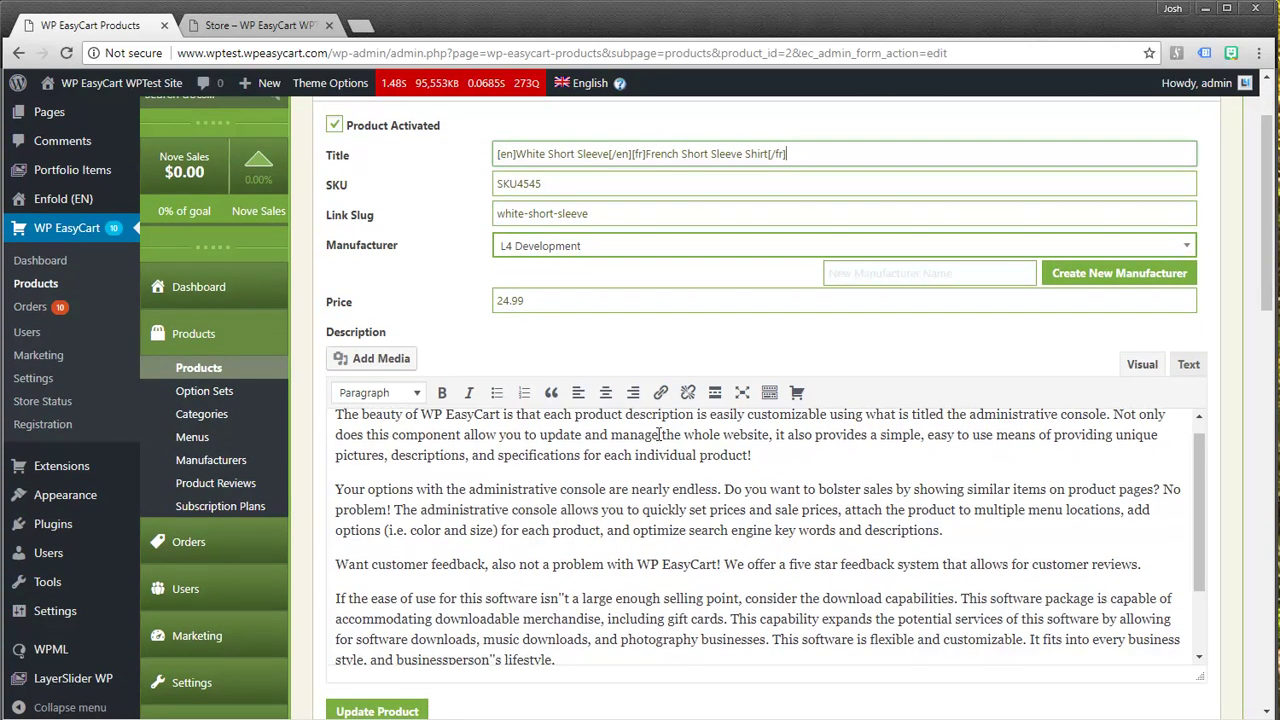
Save the product and verify the French store shows French Short Sleeve Shirt, English shows White Short Sleeve.
{"action": "left_click", "coordinate": [398, 695]}
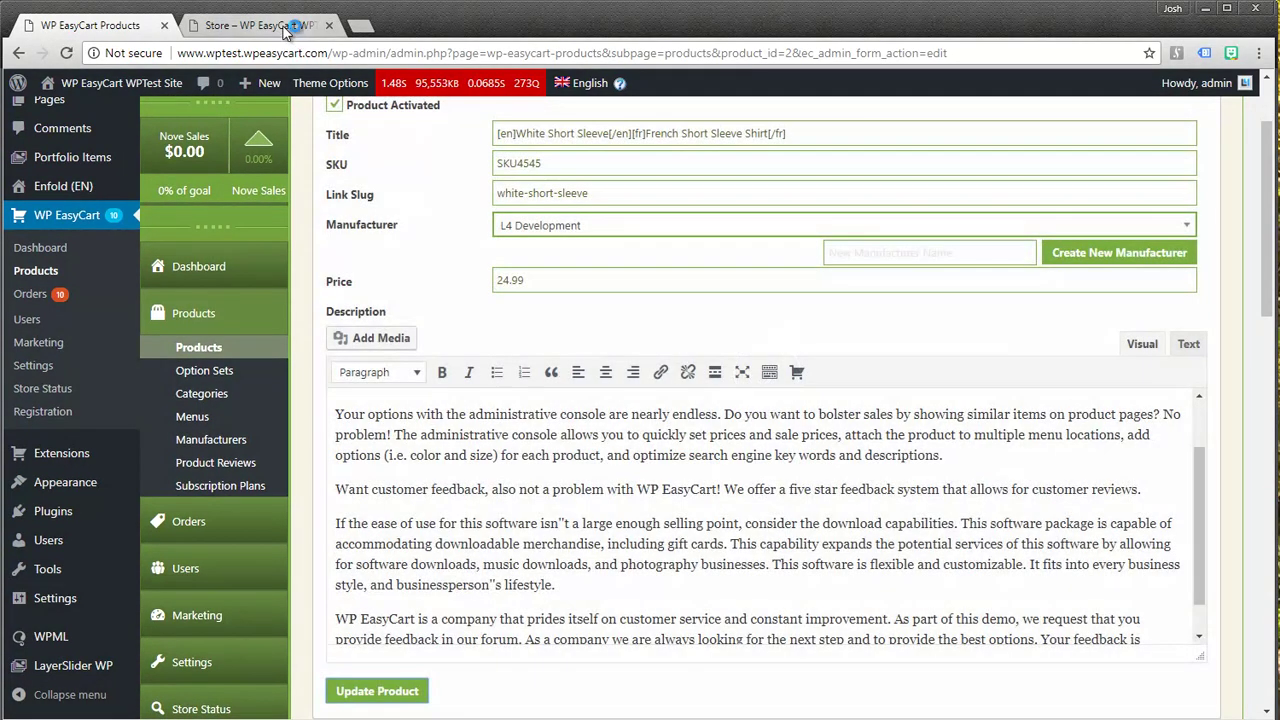
{"action": "left_click", "coordinate": [255, 25]}
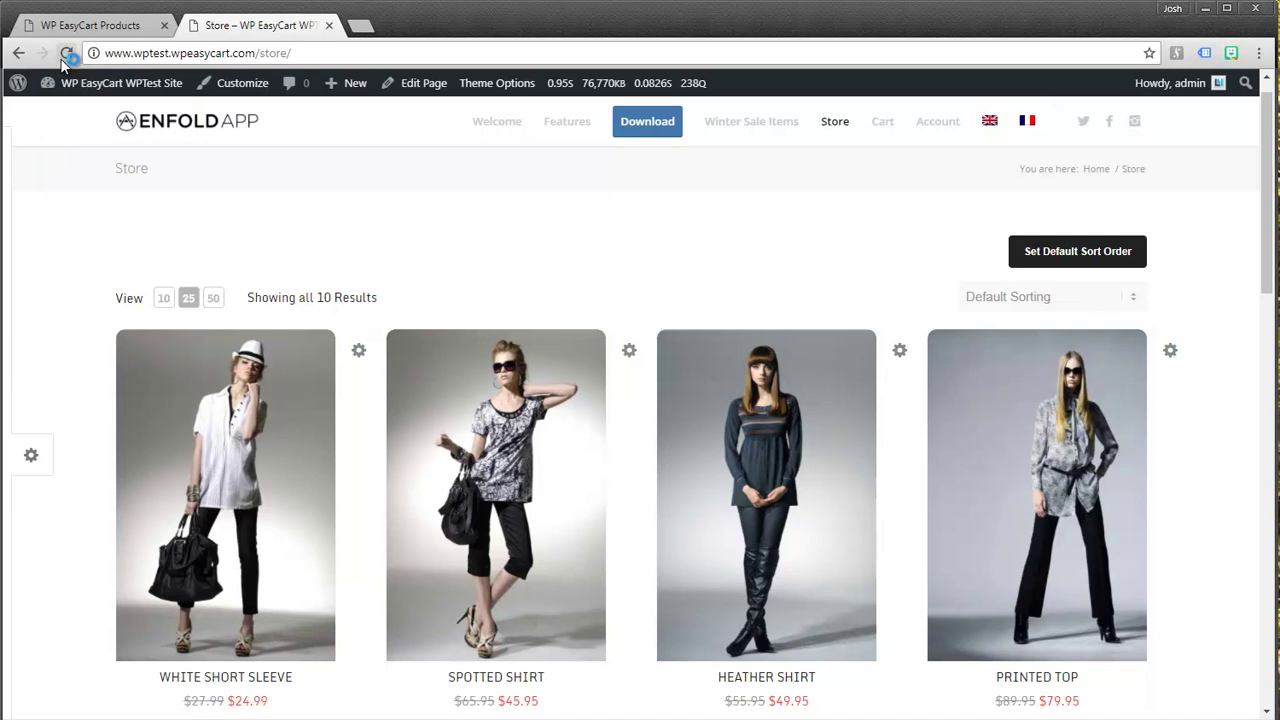
{"action": "left_click", "coordinate": [66, 53]}
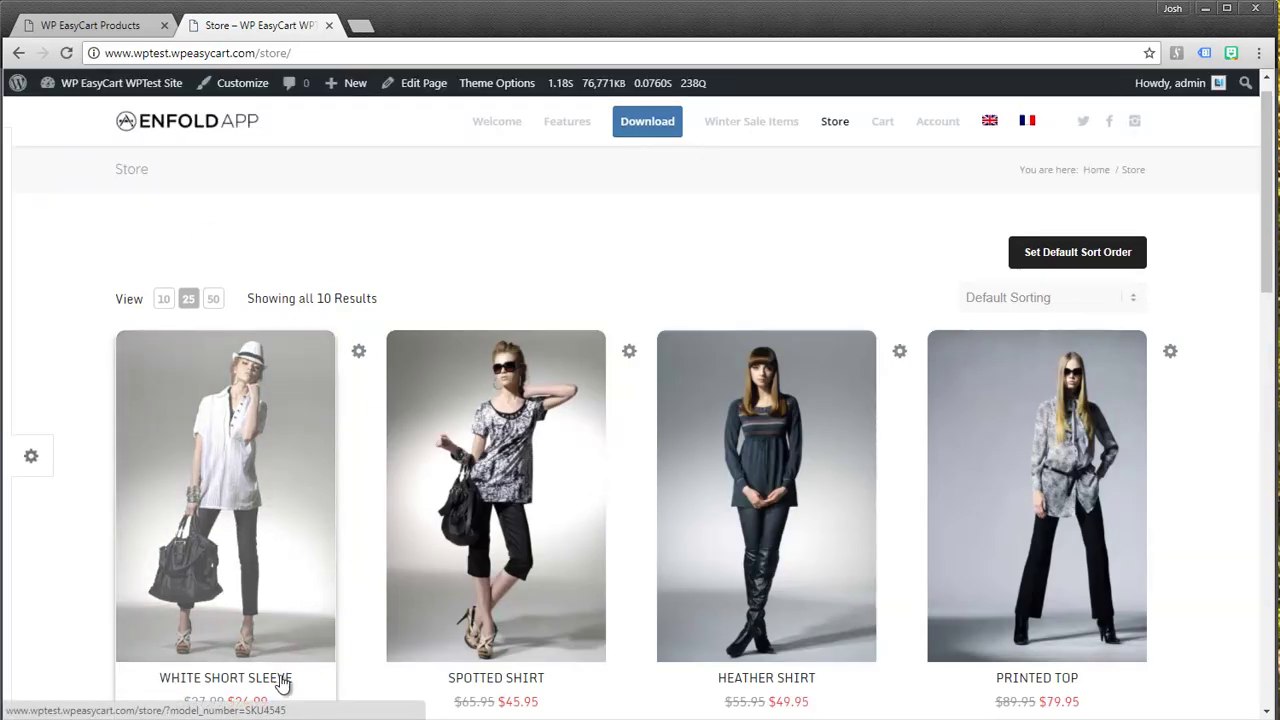
{"action": "left_click", "coordinate": [1027, 121]}
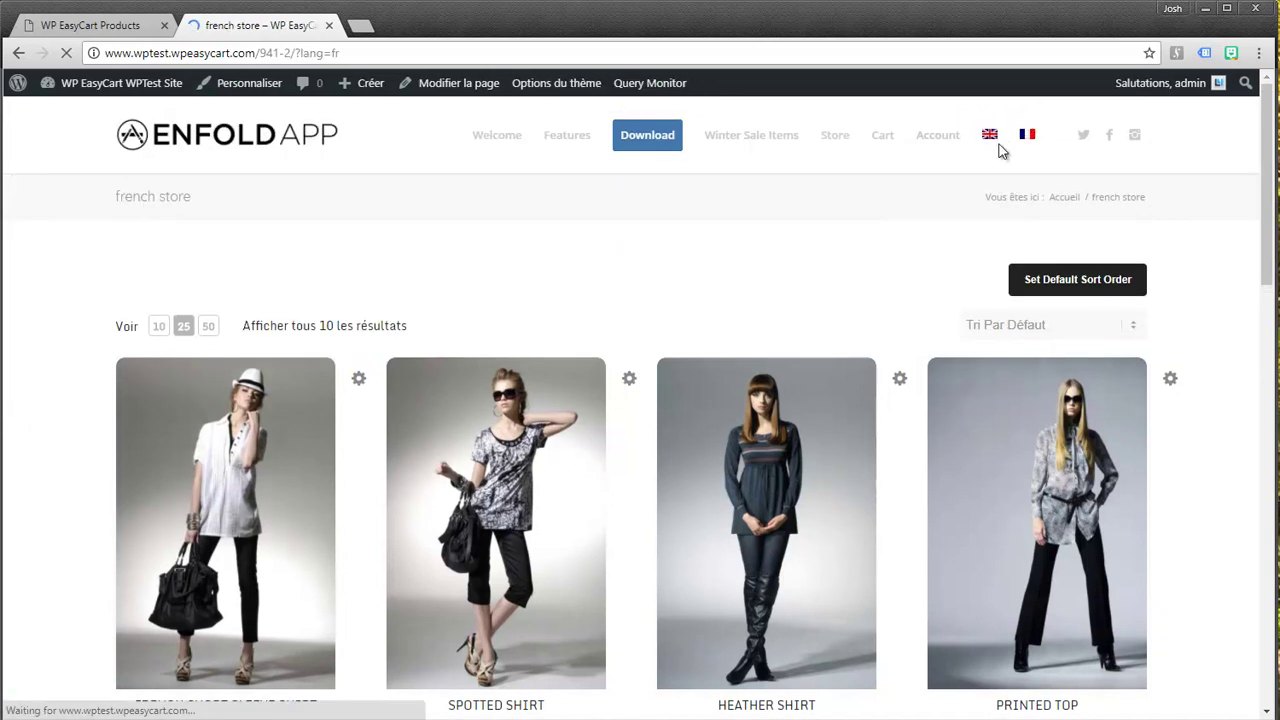
{"action": "scroll", "coordinate": [215, 632], "scroll_direction": "down", "scroll_amount": 1}
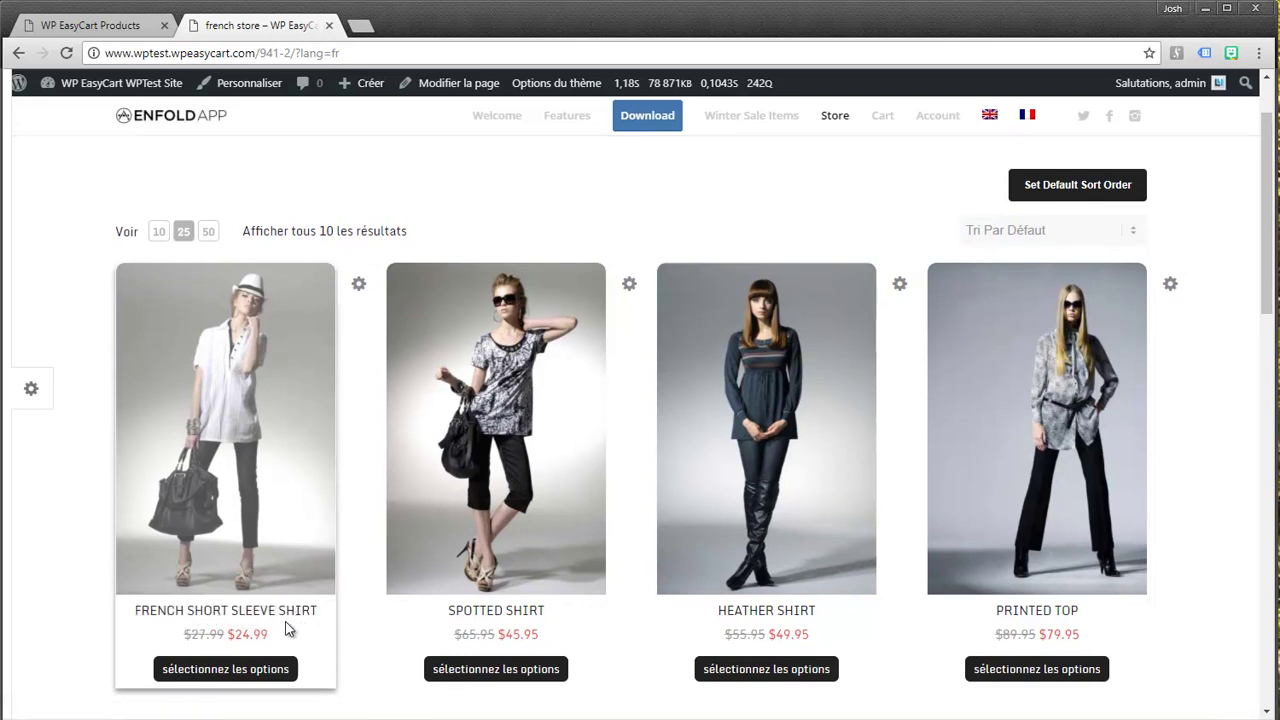
{"action": "left_click", "coordinate": [992, 117]}
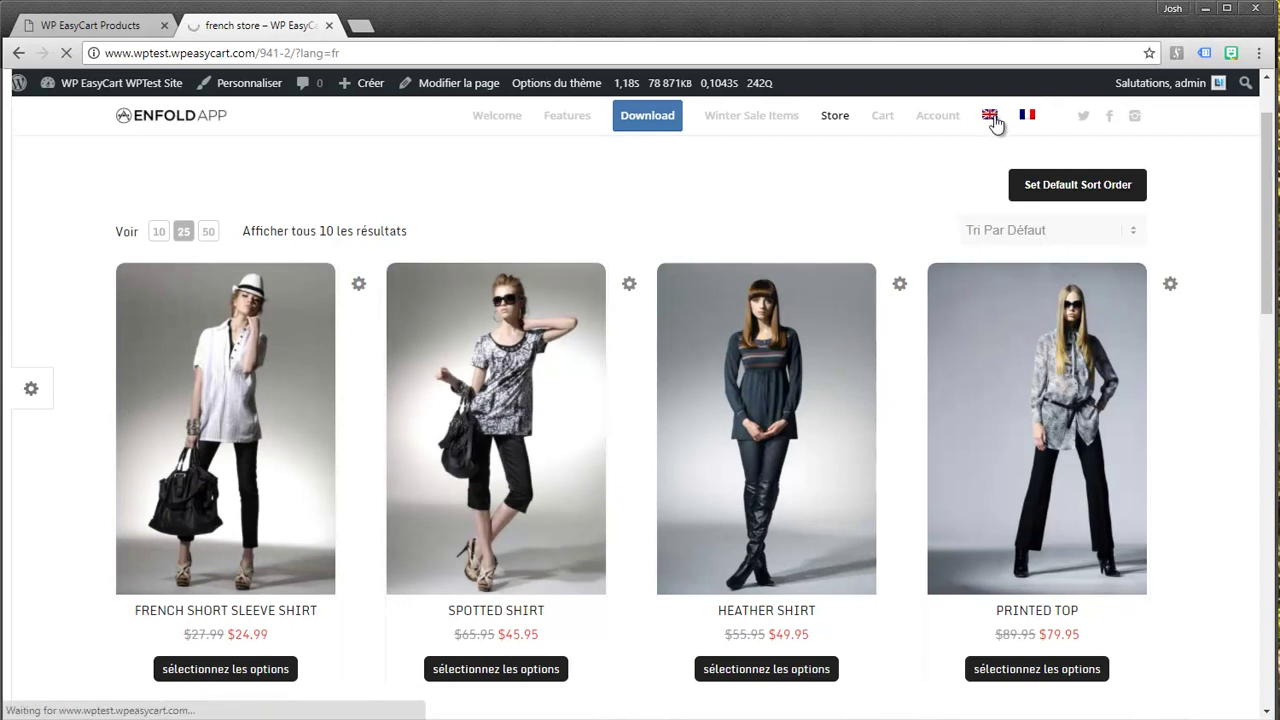
{"action": "scroll", "coordinate": [591, 331], "scroll_direction": "down", "scroll_amount": 1}
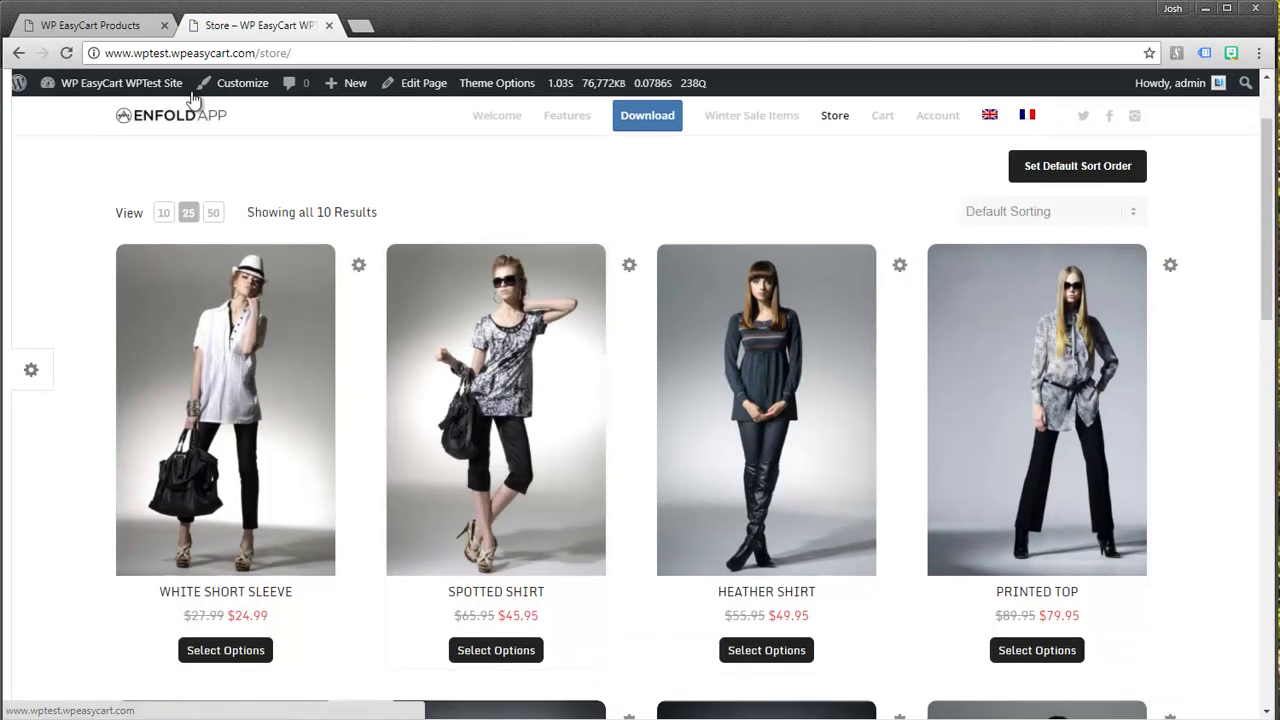
{"action": "left_click", "coordinate": [92, 25]}
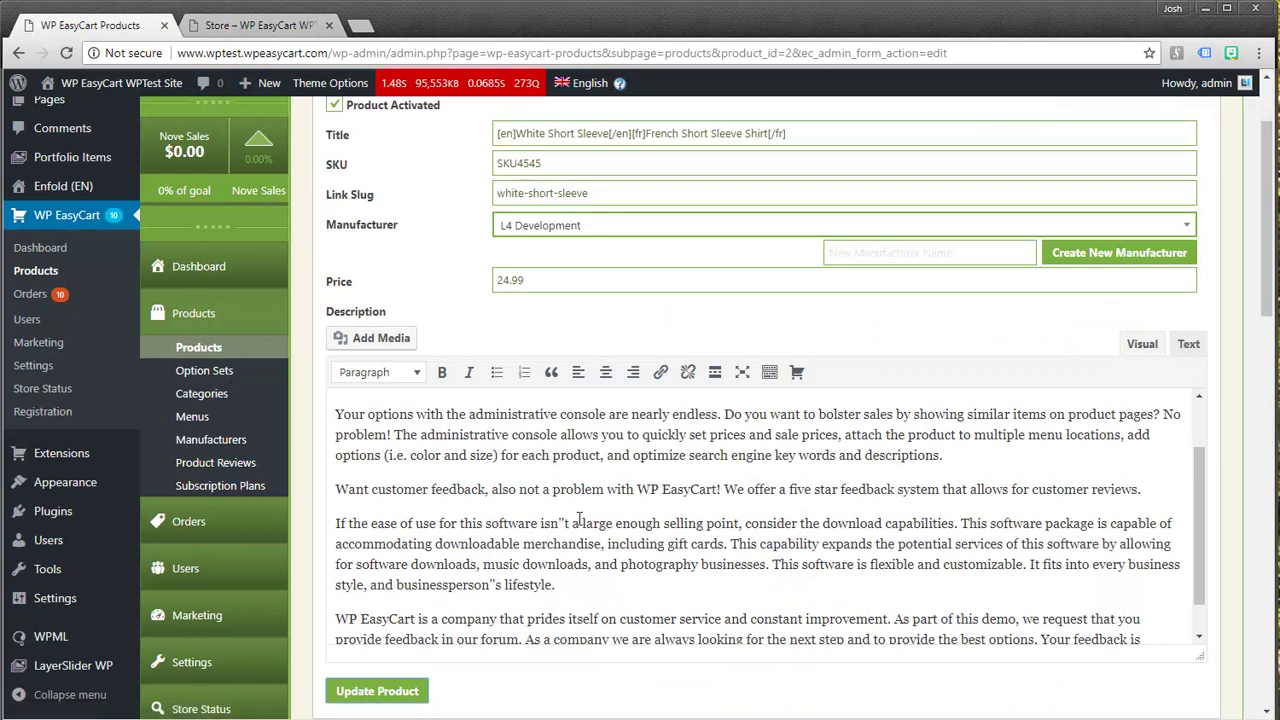
Replace the description with '[en]English Description Here...[/en][fr]French Description Here...[/fr]'.
{"action": "left_click_drag", "start_coordinate": [1198, 512], "coordinate": [1196, 469]}
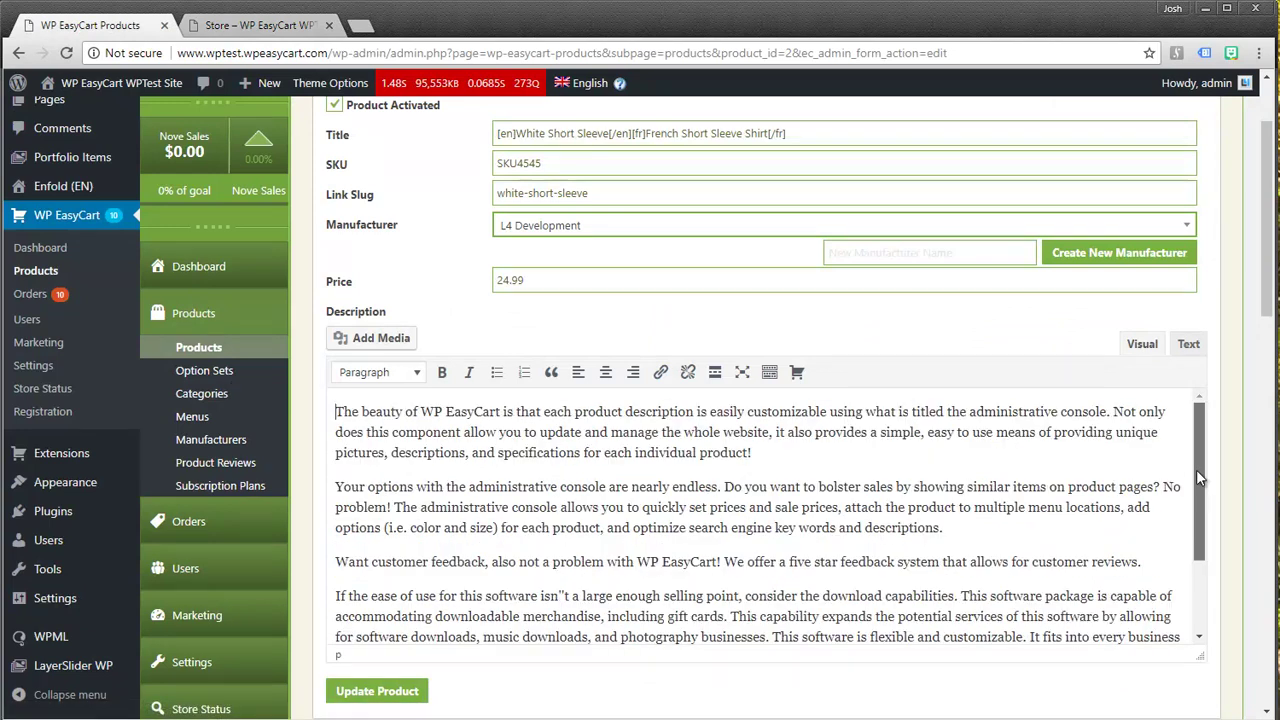
{"action": "left_click", "coordinate": [915, 508]}
{"action": "key", "text": "ctrl+a"}
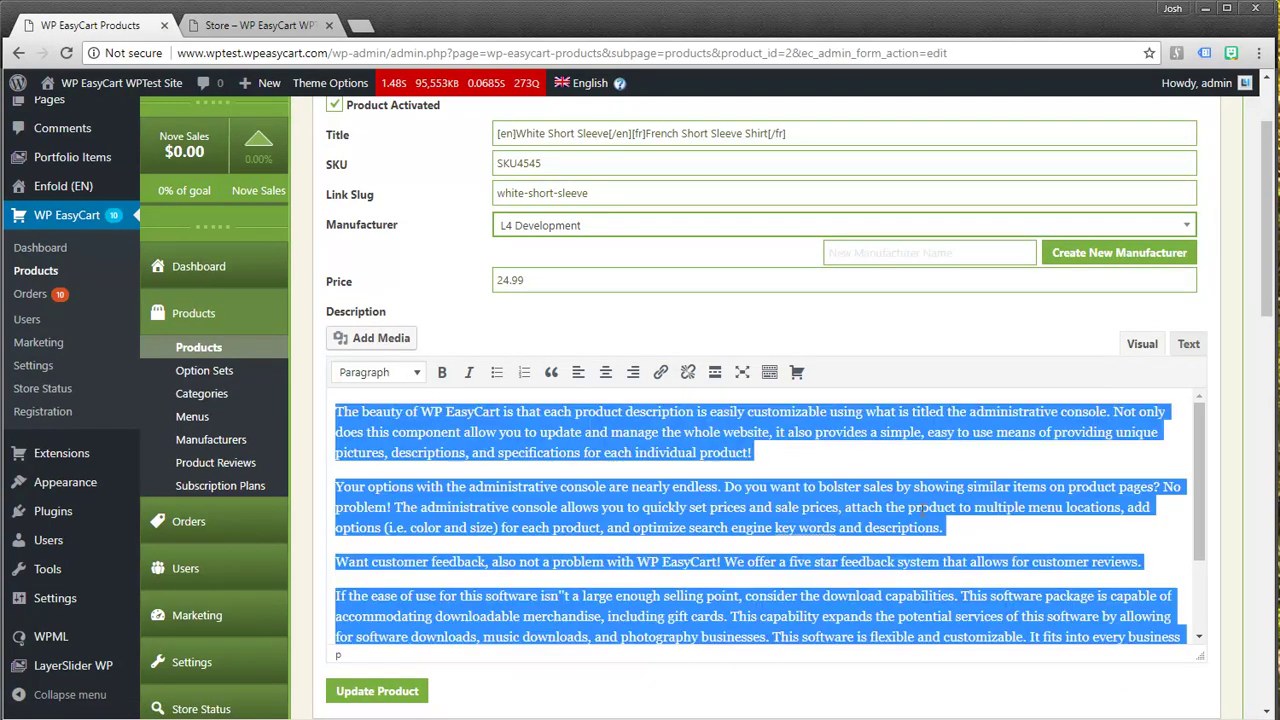
{"action": "key", "text": "BackSpace"}
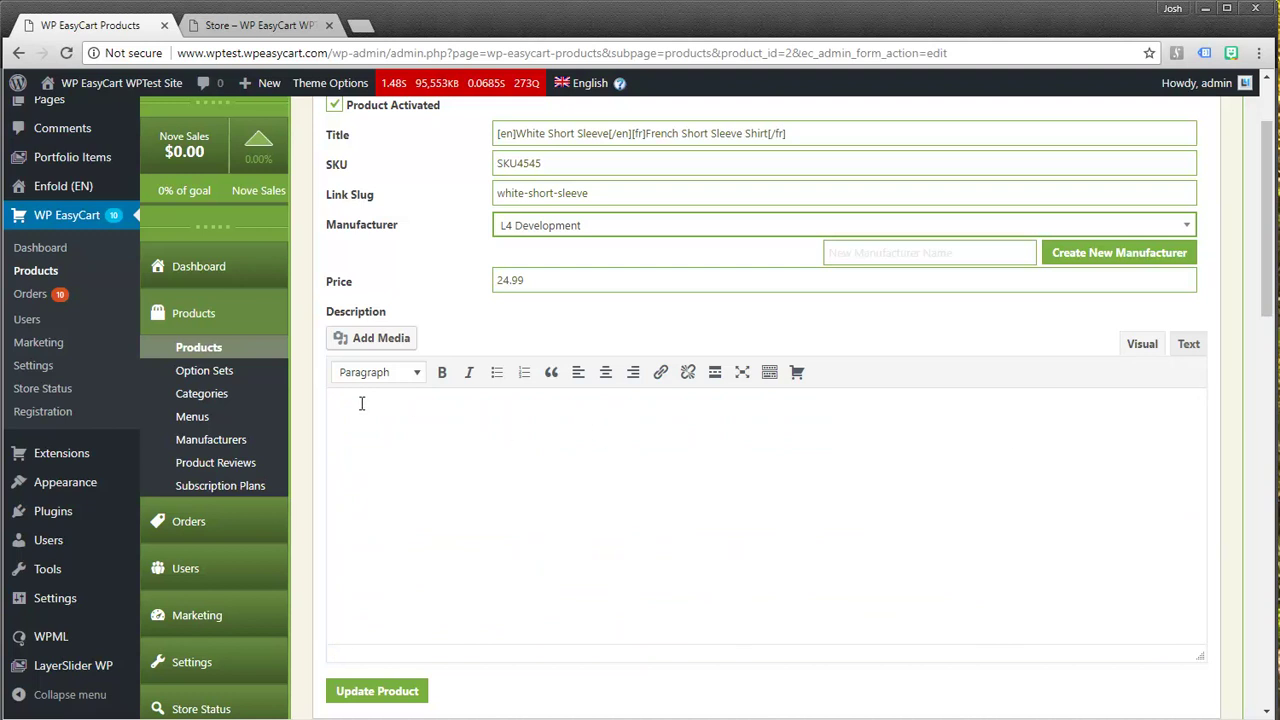
{"action": "scroll", "coordinate": [379, 427], "scroll_direction": "up", "scroll_amount": 1}
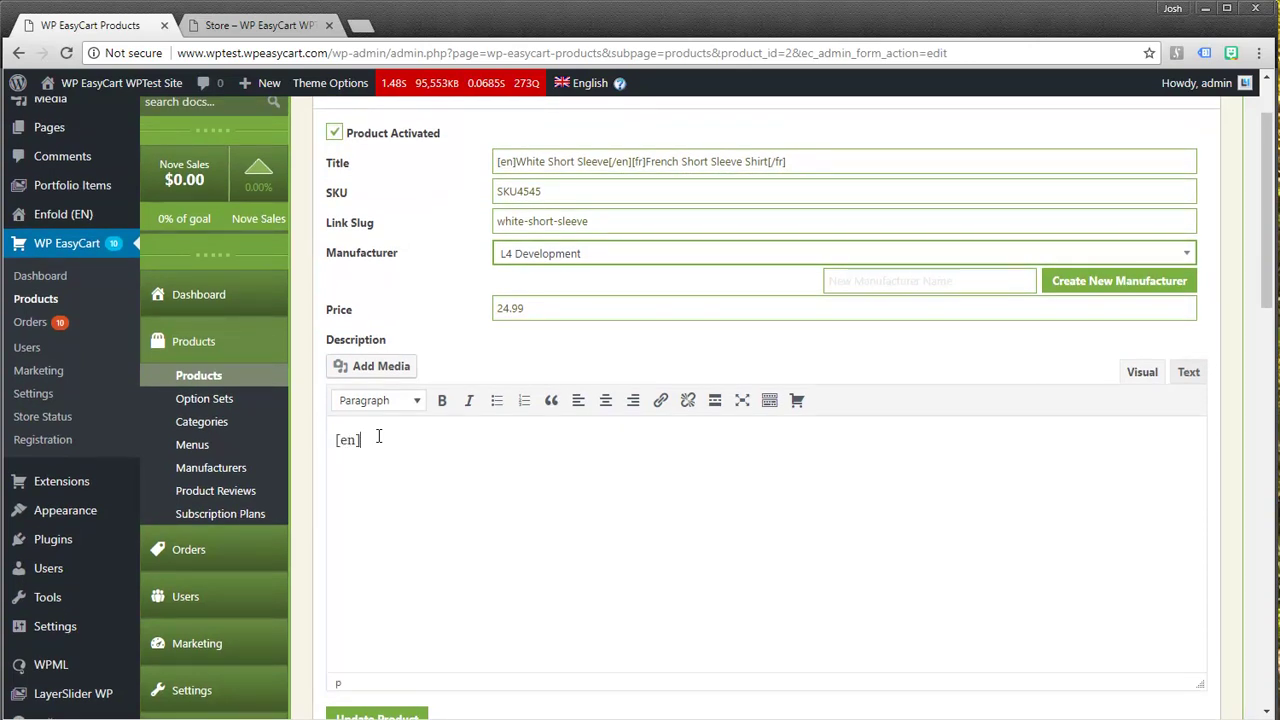
{"action": "type", "text": "English Description Here...[/en"}
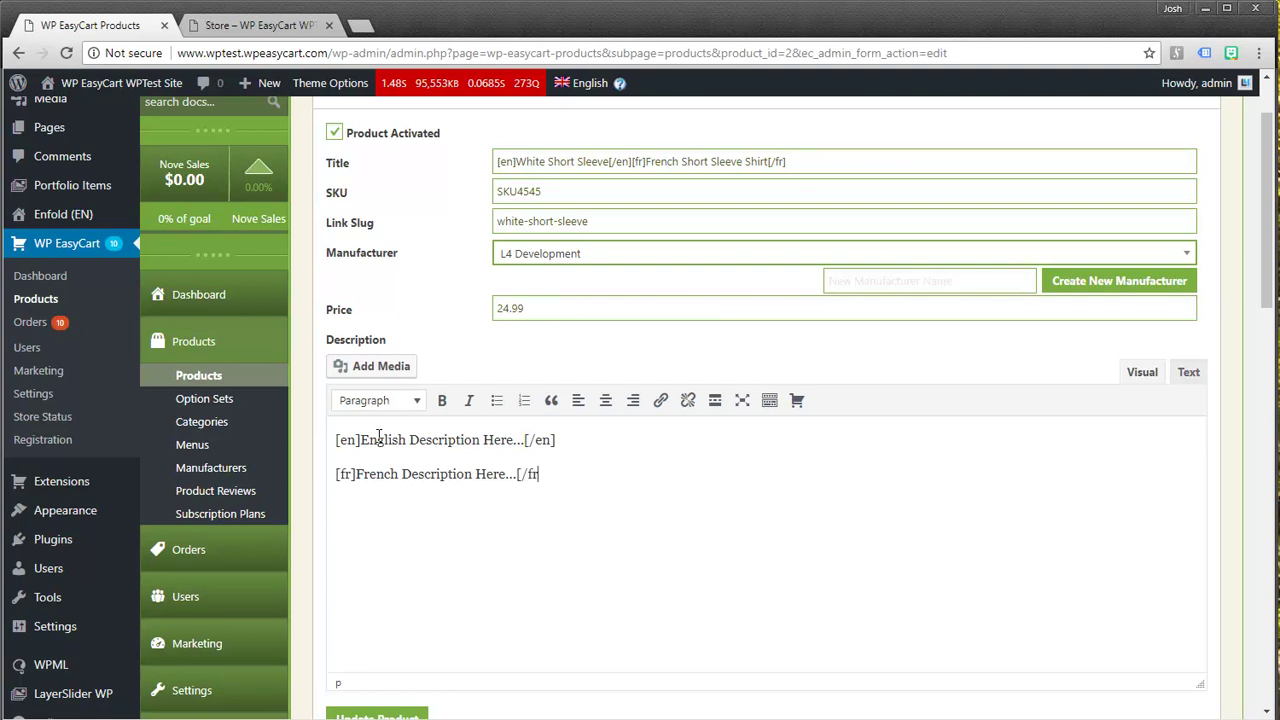
Save the description and confirm the English White Short Sleeve page shows 'English Description Here...'.
{"action": "left_click", "coordinate": [383, 712]}
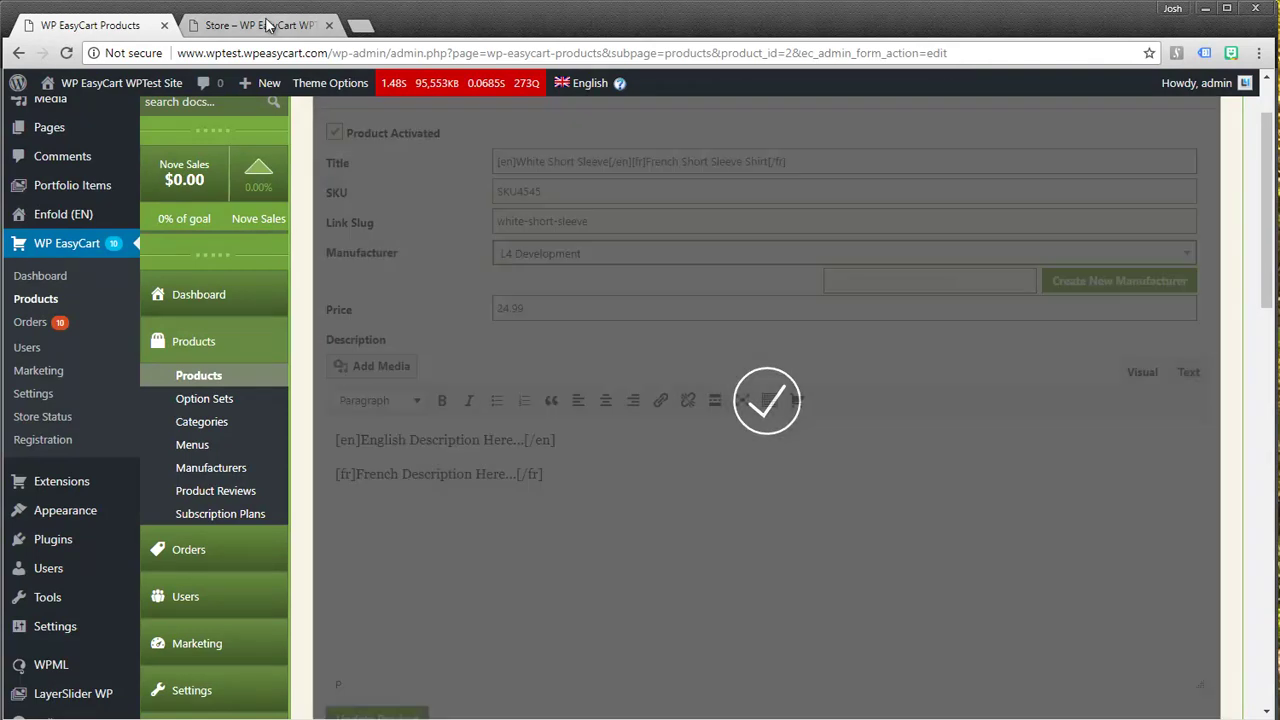
{"action": "left_click", "coordinate": [255, 25]}
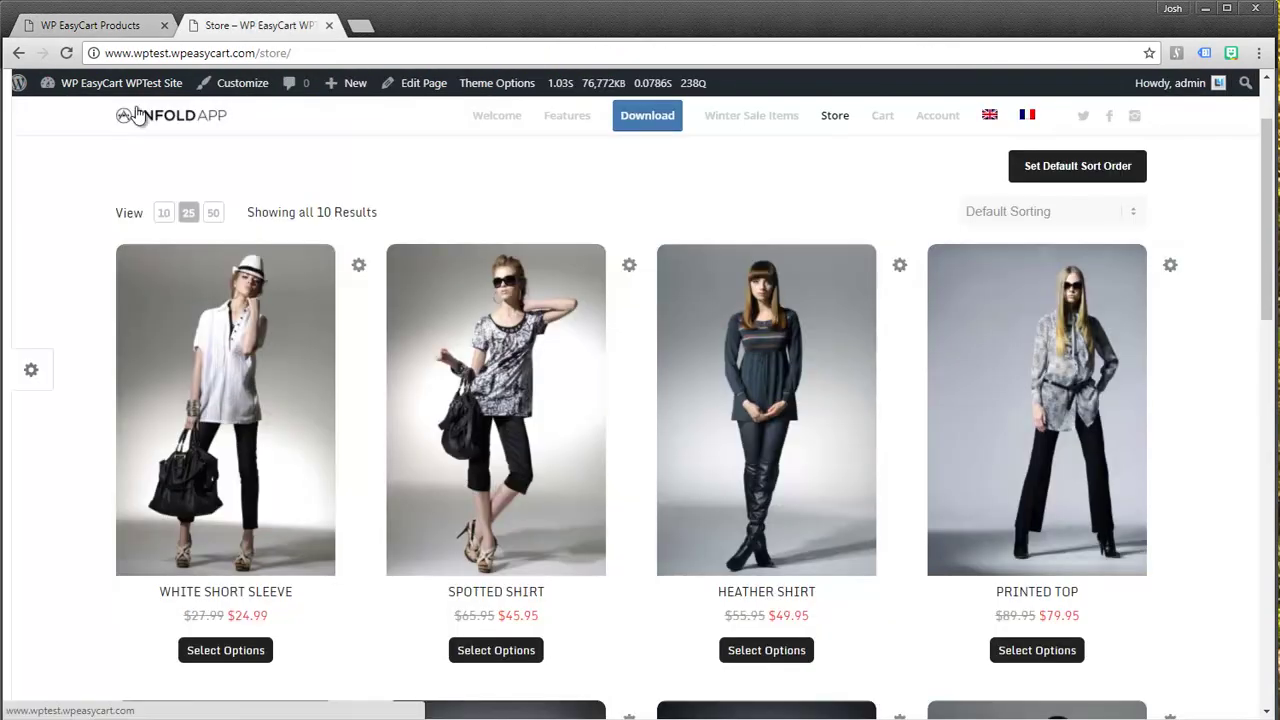
{"action": "left_click", "coordinate": [240, 398]}
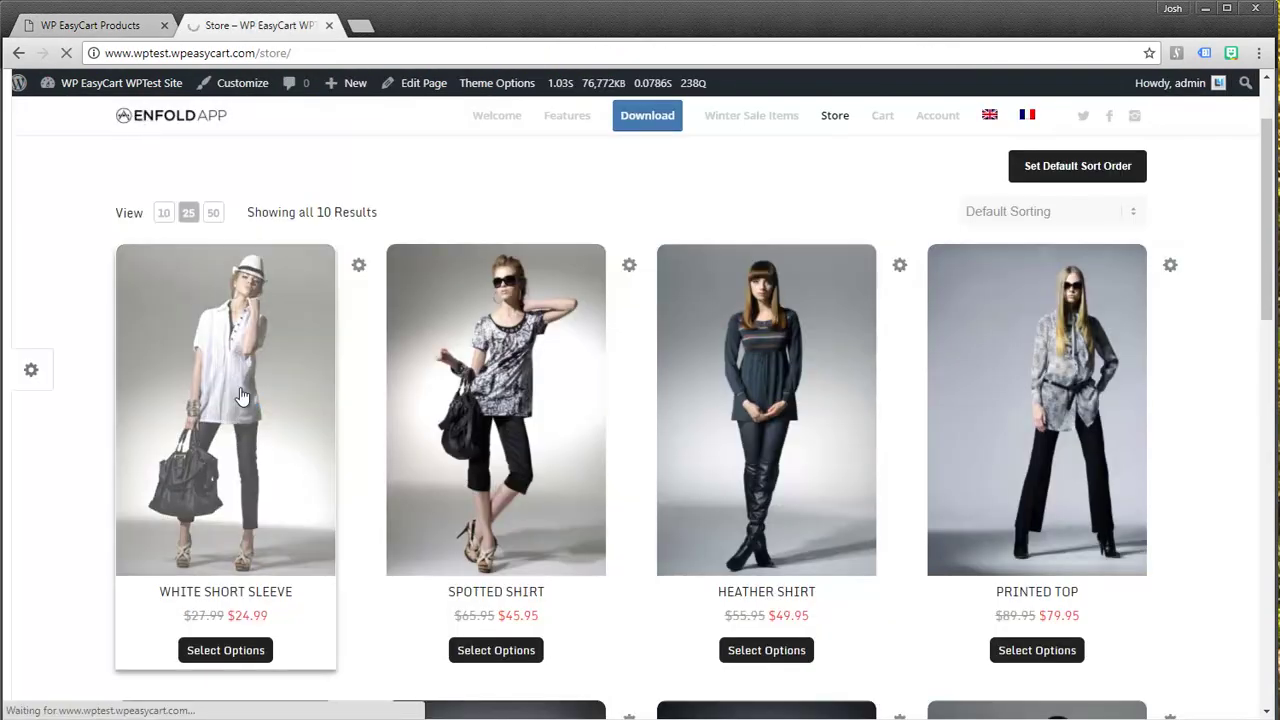
{"action": "scroll", "coordinate": [420, 430], "scroll_direction": "down", "scroll_amount": 4}
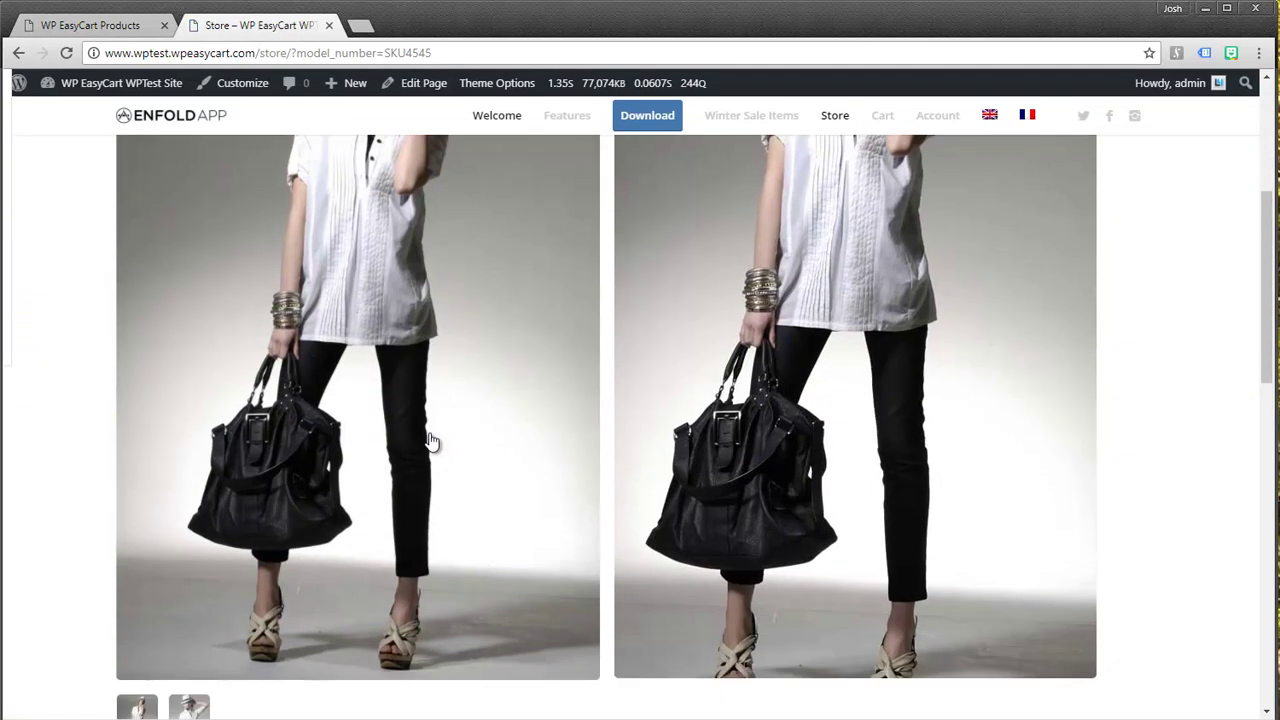
{"action": "scroll", "coordinate": [430, 440], "scroll_direction": "down", "scroll_amount": 3}
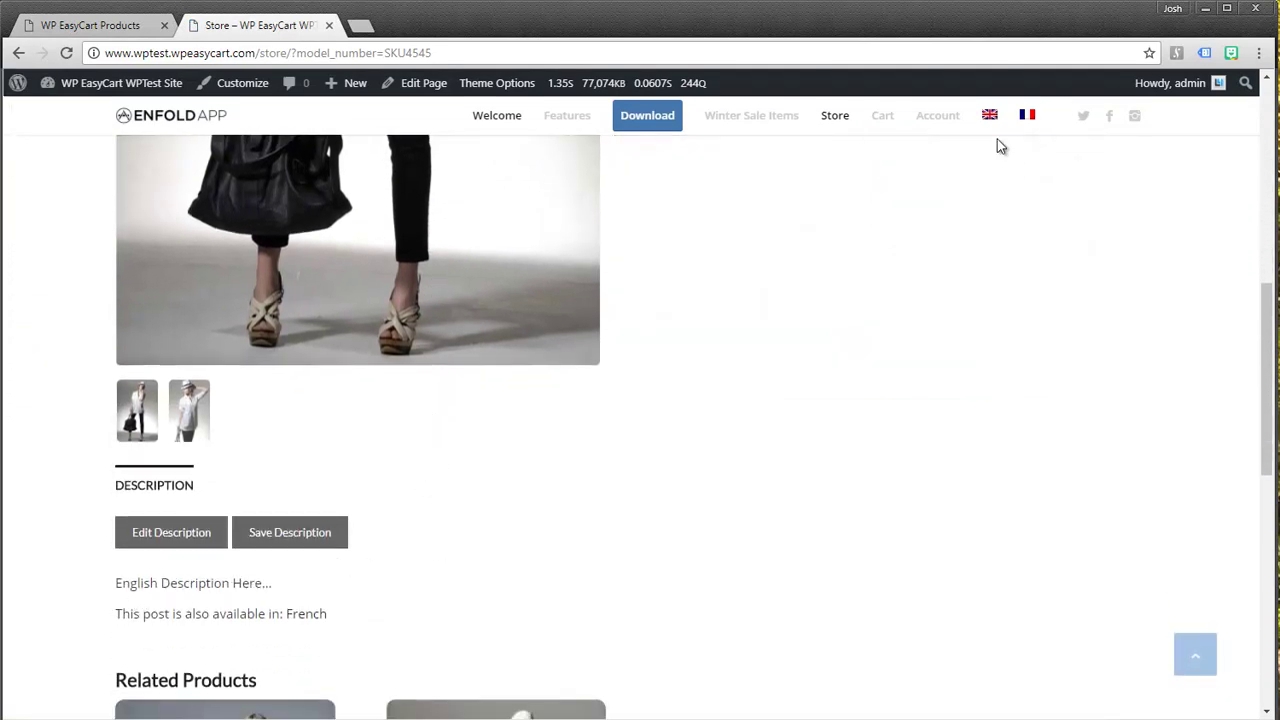
{"action": "scroll", "coordinate": [680, 260], "scroll_direction": "up", "scroll_amount": 3}
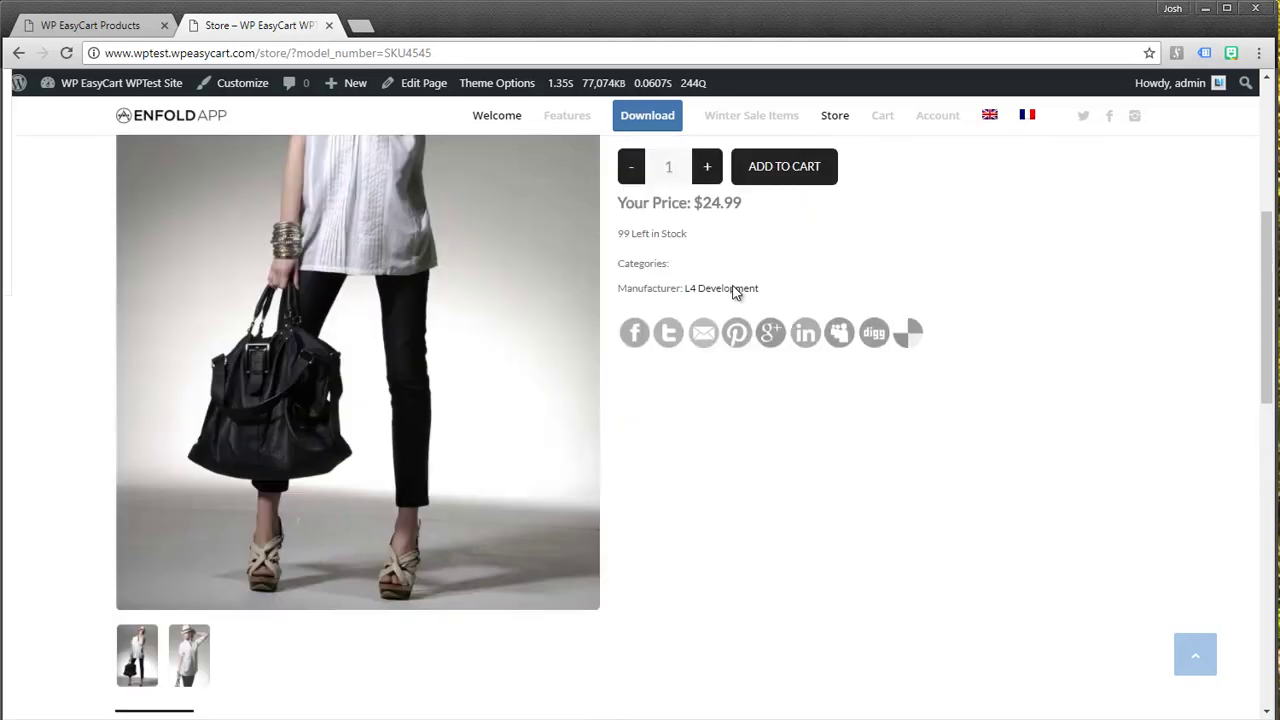
{"action": "scroll", "coordinate": [734, 290], "scroll_direction": "up", "scroll_amount": 2}
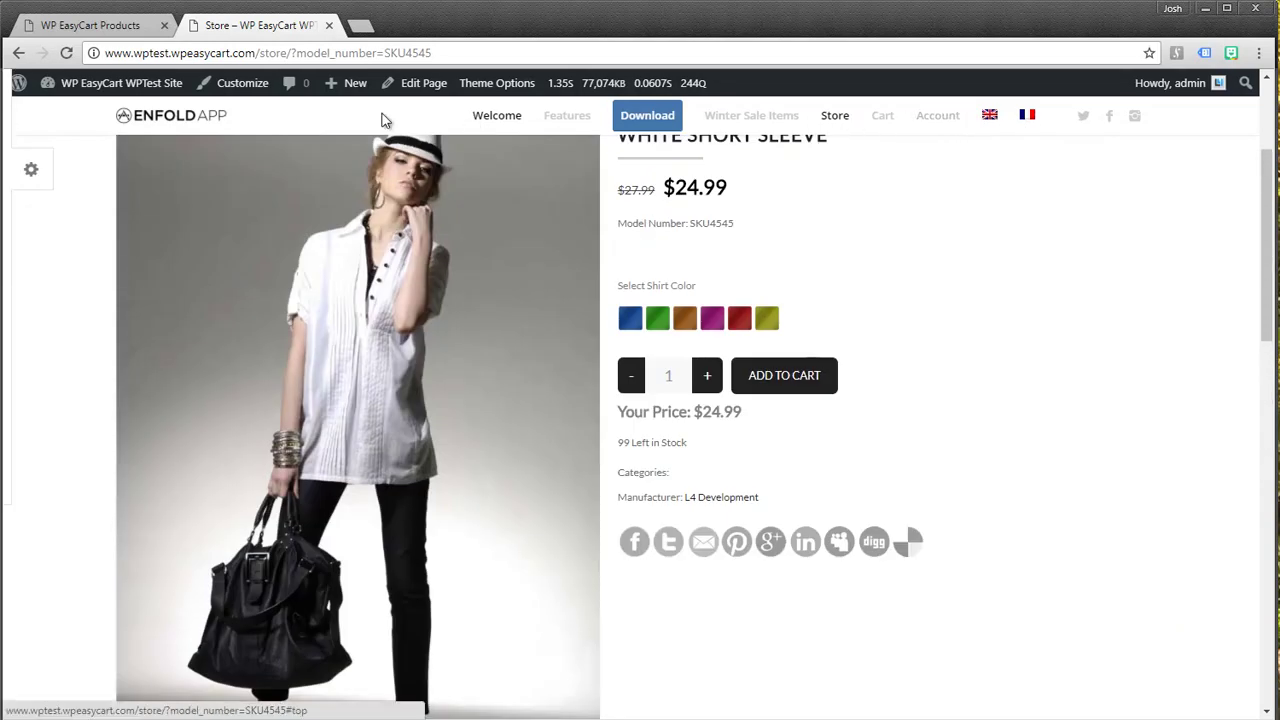
Switch the store to French and confirm French Short Sleeve Shirt shows 'French Description Here...'.
{"action": "left_click", "coordinate": [18, 52]}
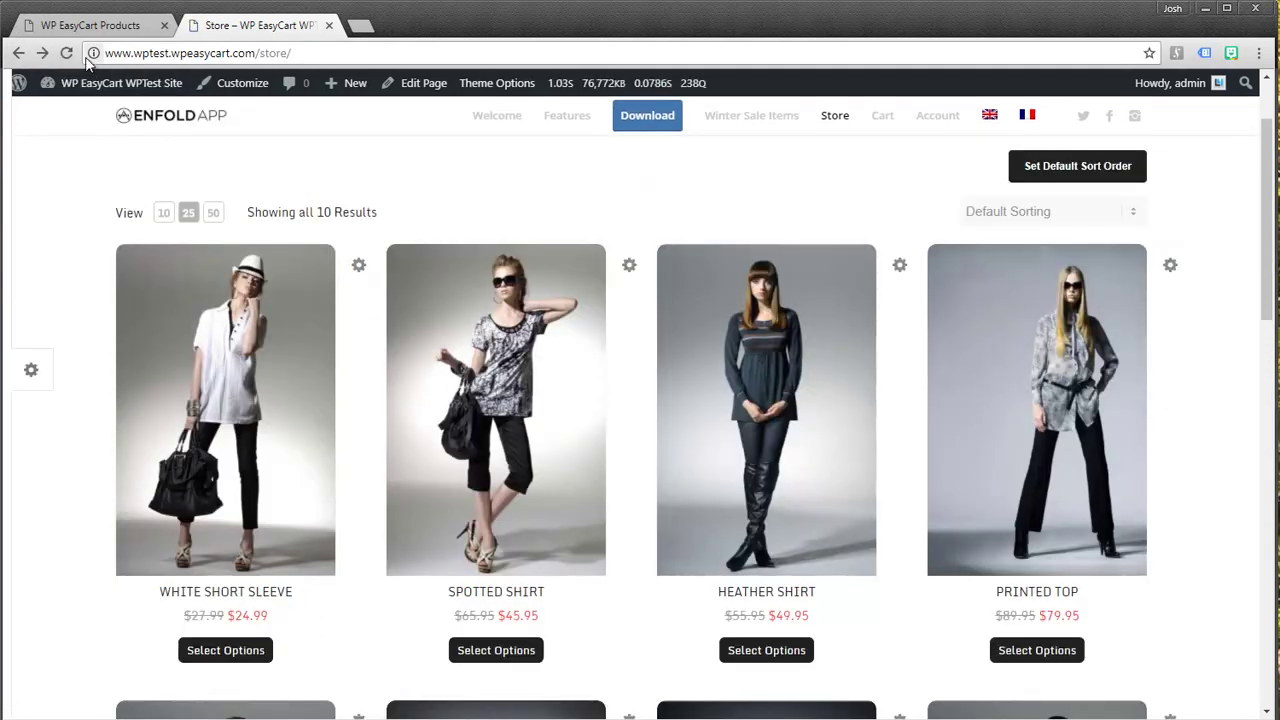
{"action": "left_click", "coordinate": [1030, 120]}
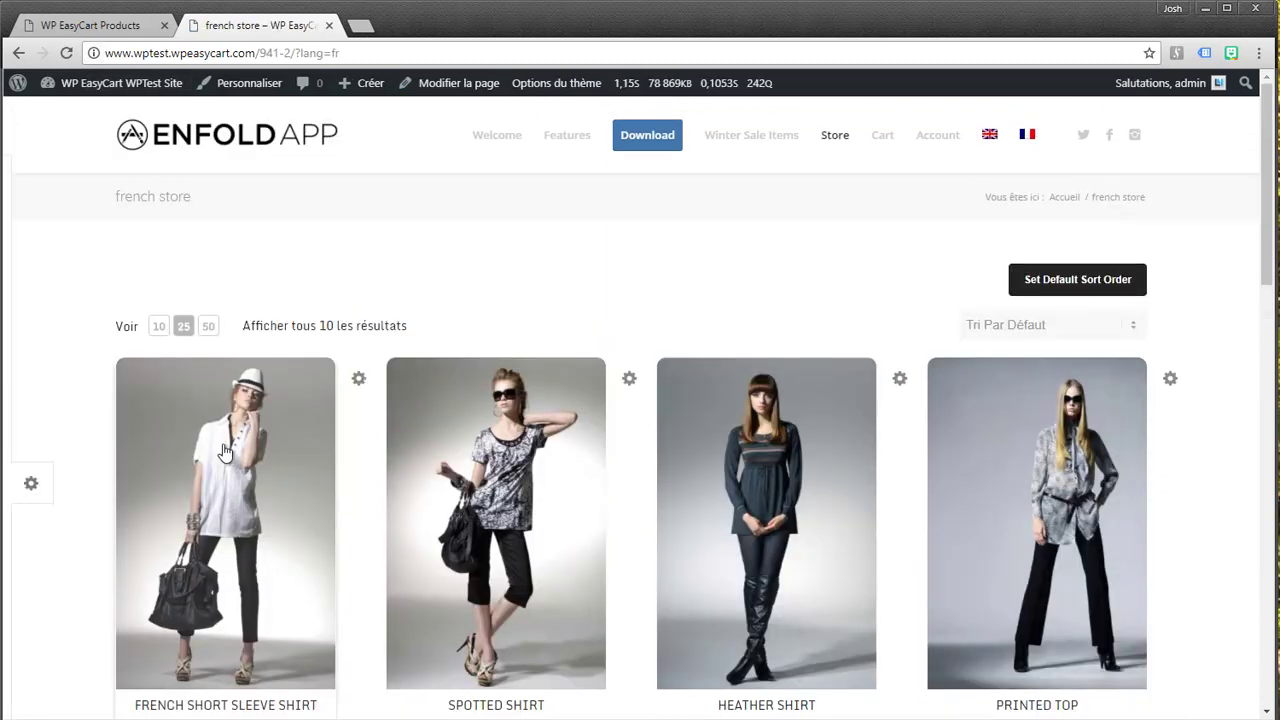
{"action": "left_click", "coordinate": [236, 574]}
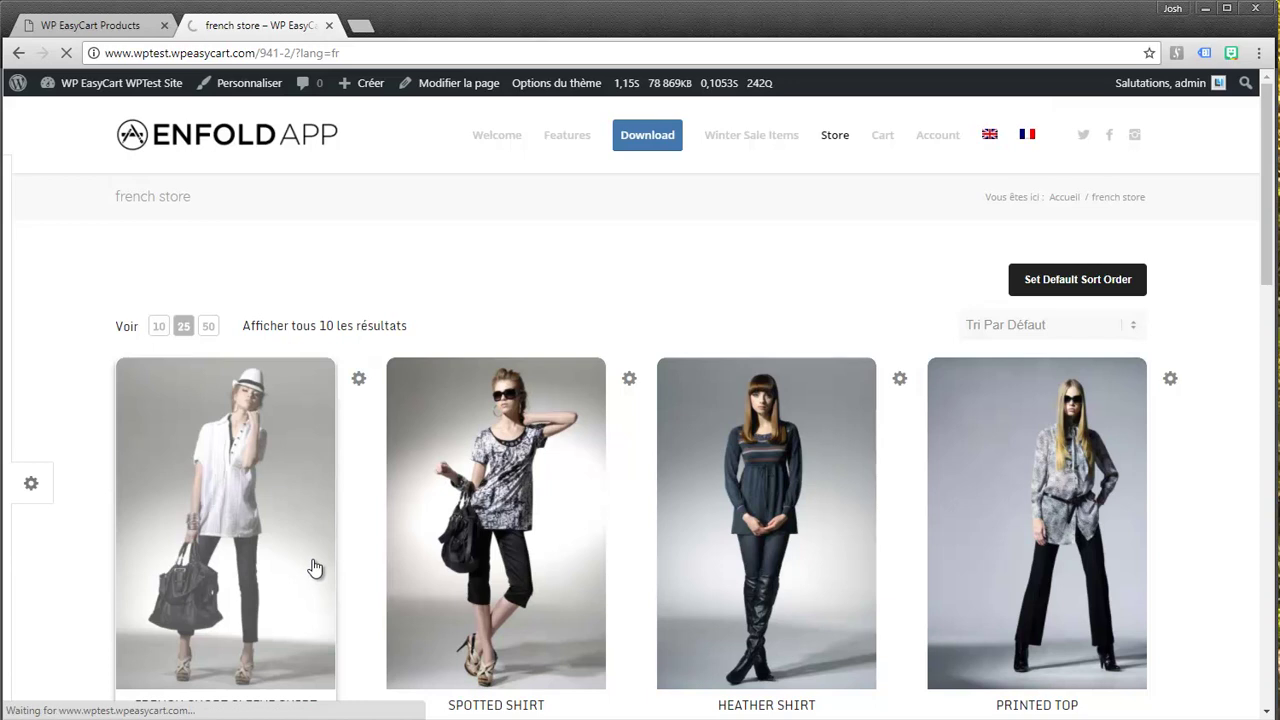
{"action": "scroll", "coordinate": [343, 545], "scroll_direction": "down", "scroll_amount": 3}
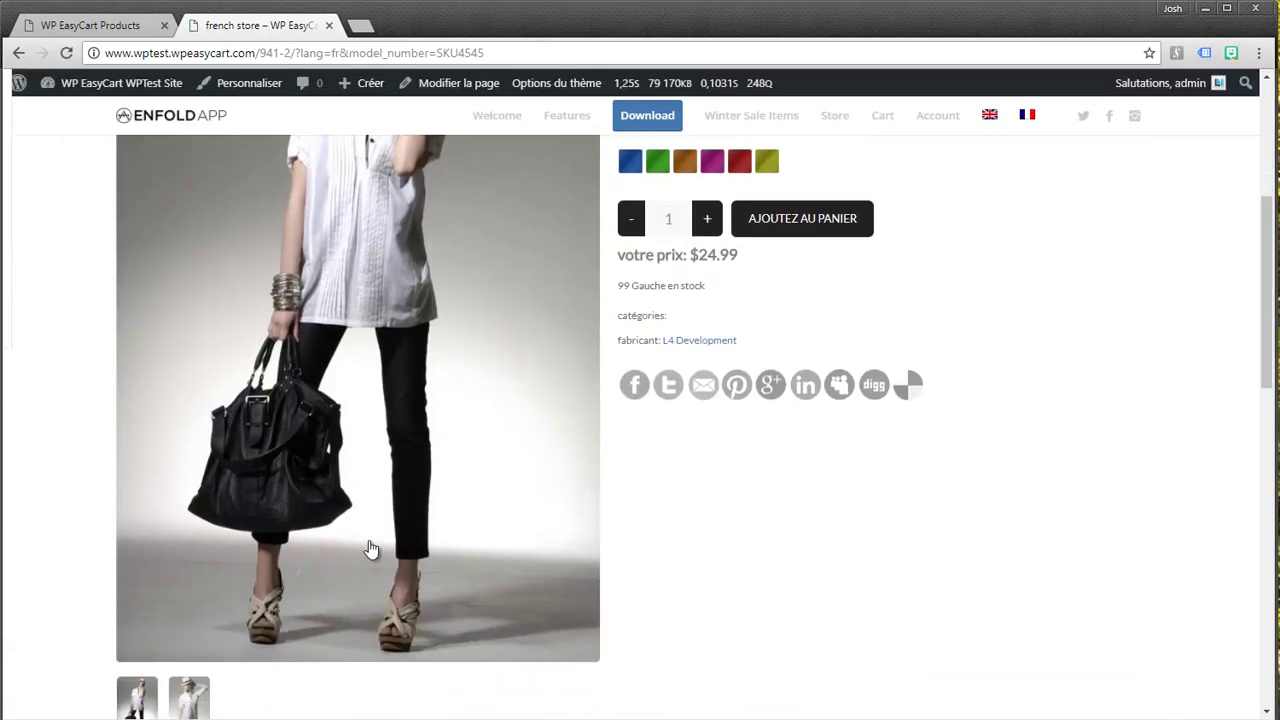
{"action": "scroll", "coordinate": [370, 549], "scroll_direction": "down", "scroll_amount": 3}
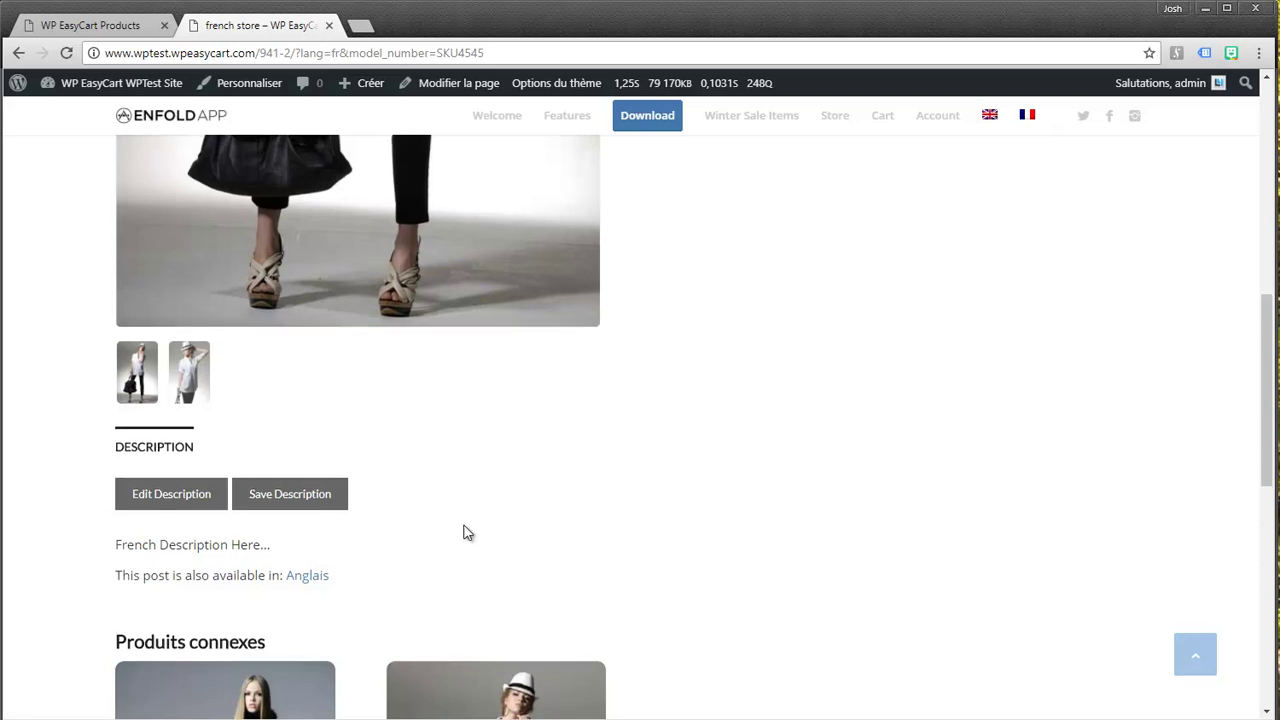
{"action": "scroll", "coordinate": [466, 532], "scroll_direction": "up", "scroll_amount": 4}
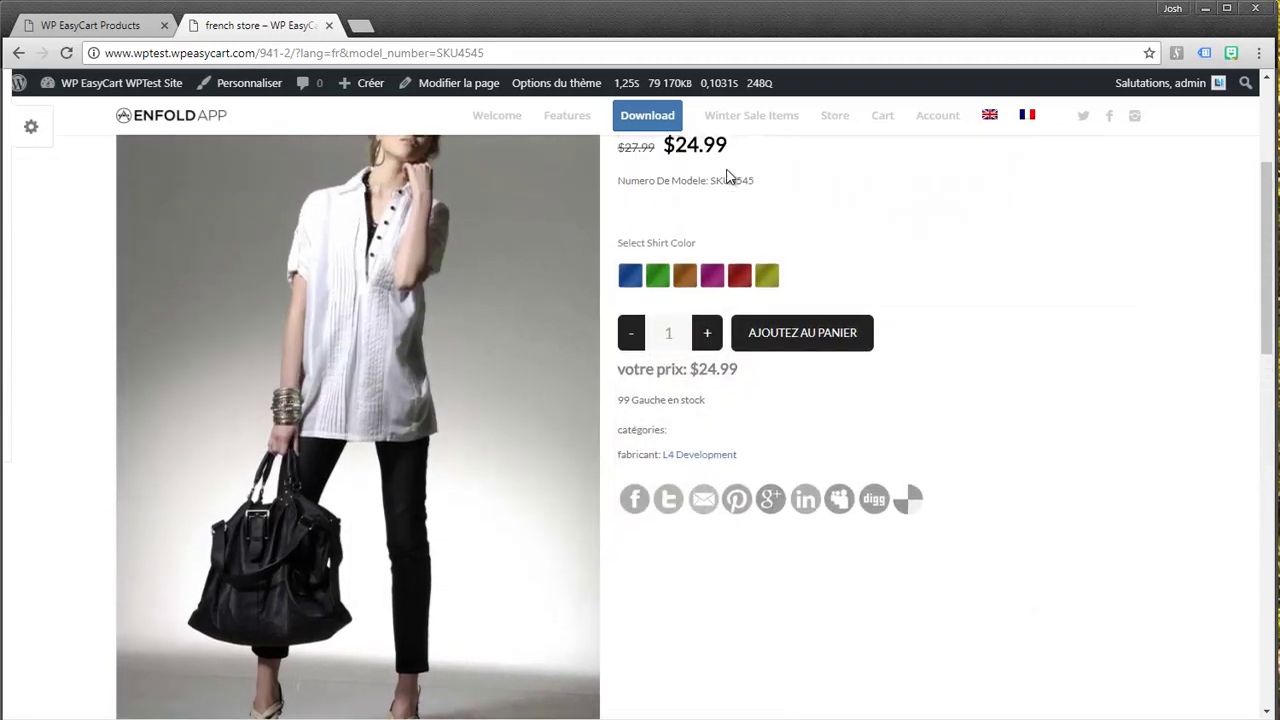
{"action": "scroll", "coordinate": [720, 209], "scroll_direction": "up", "scroll_amount": 3}
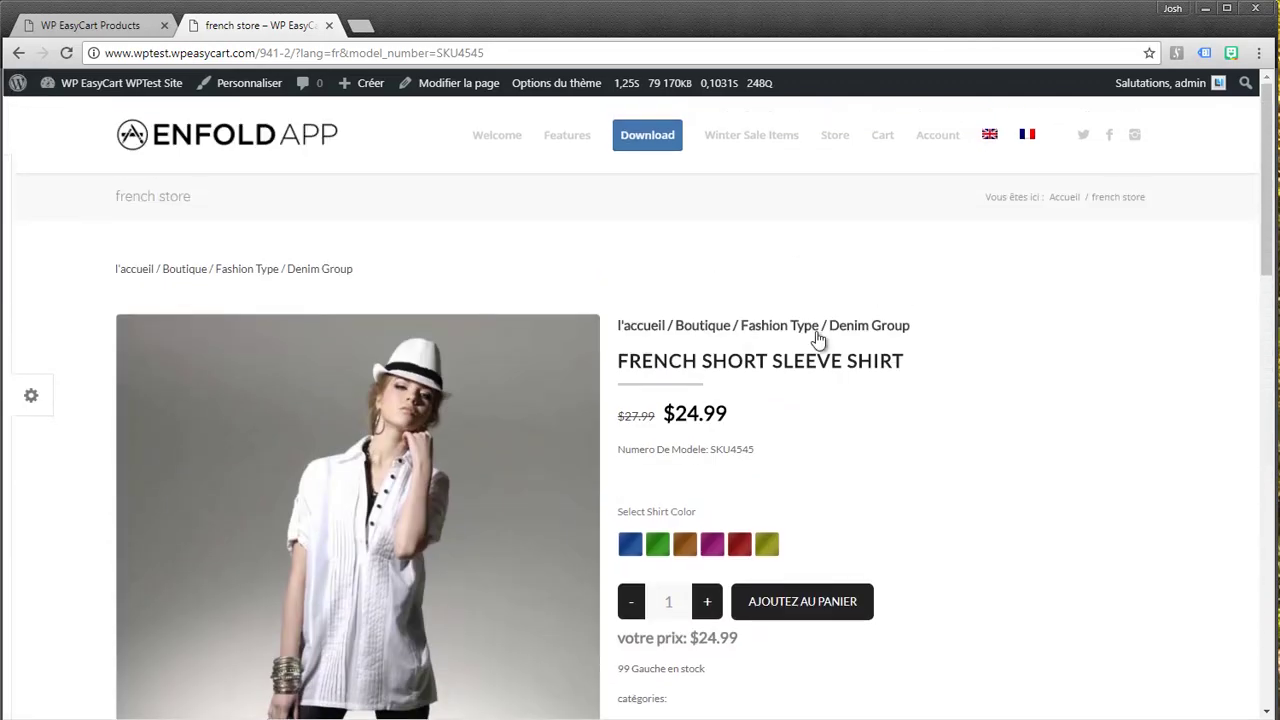
{"action": "left_click", "coordinate": [125, 31]}
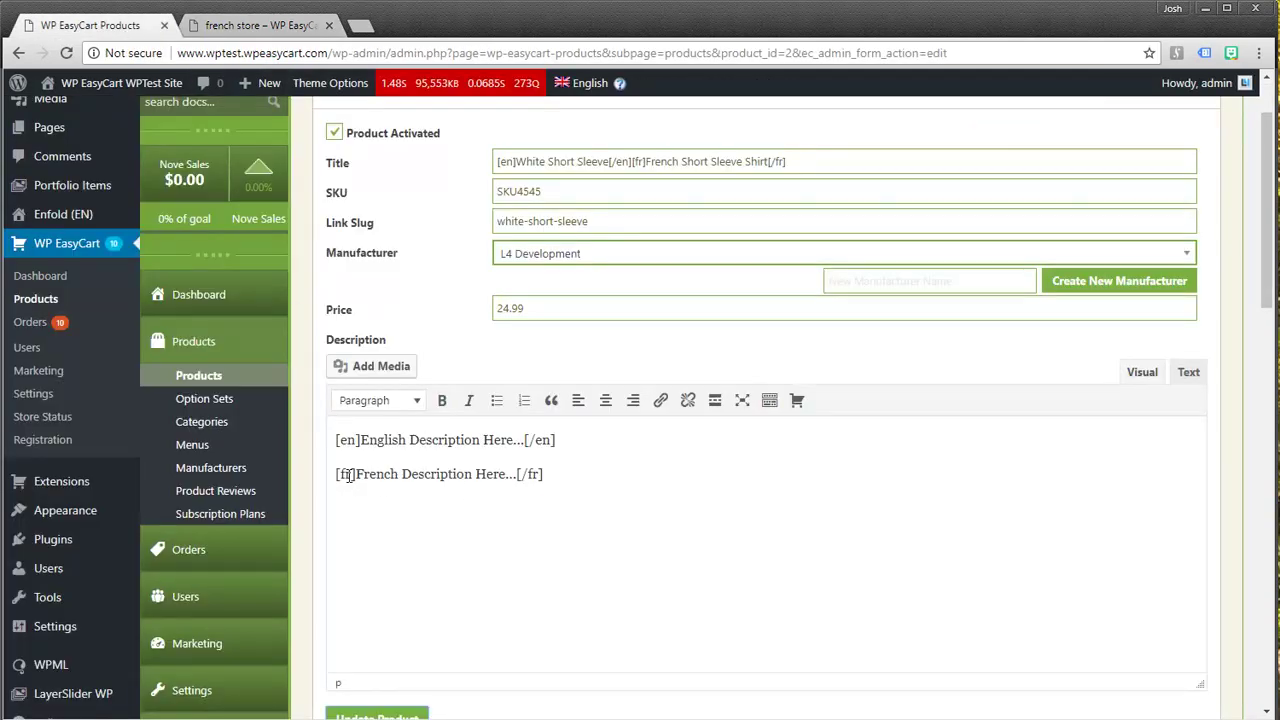
{"action": "type", "text": "ench"}
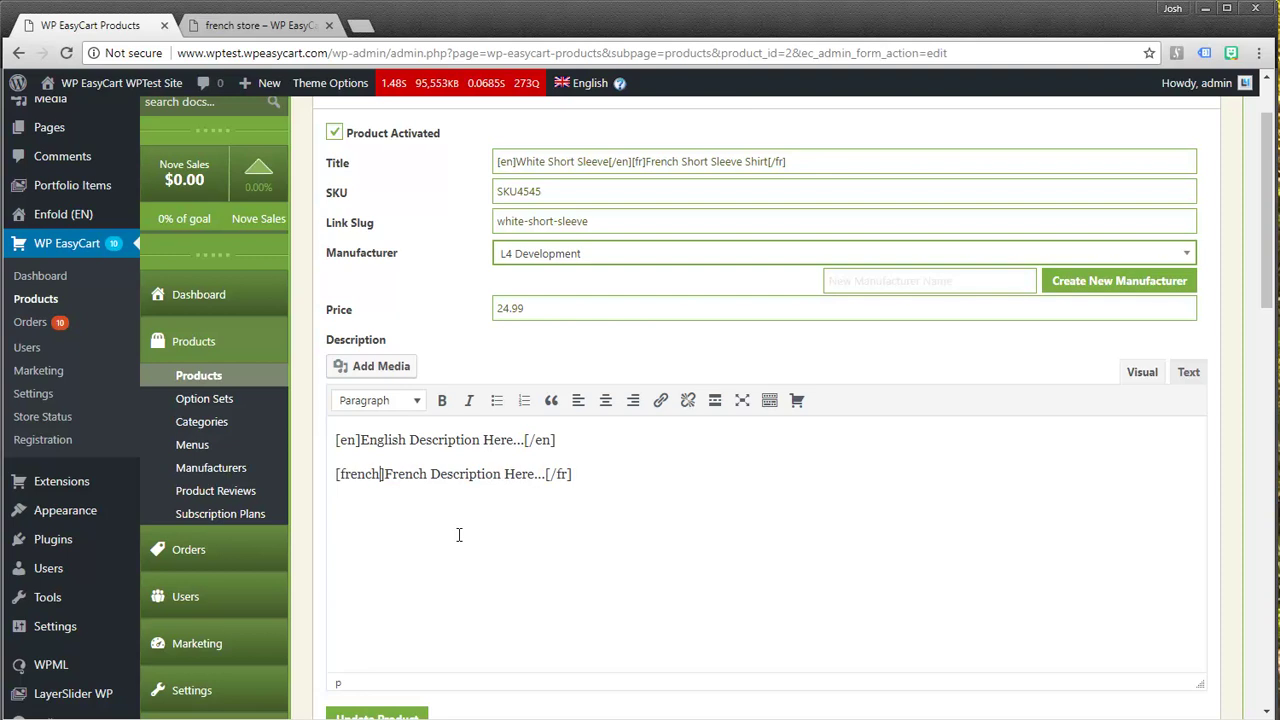
{"action": "key", "text": "BackSpace"}
{"action": "key", "text": "BackSpace"}
{"action": "key", "text": "BackSpace"}
{"action": "key", "text": "BackSpace"}
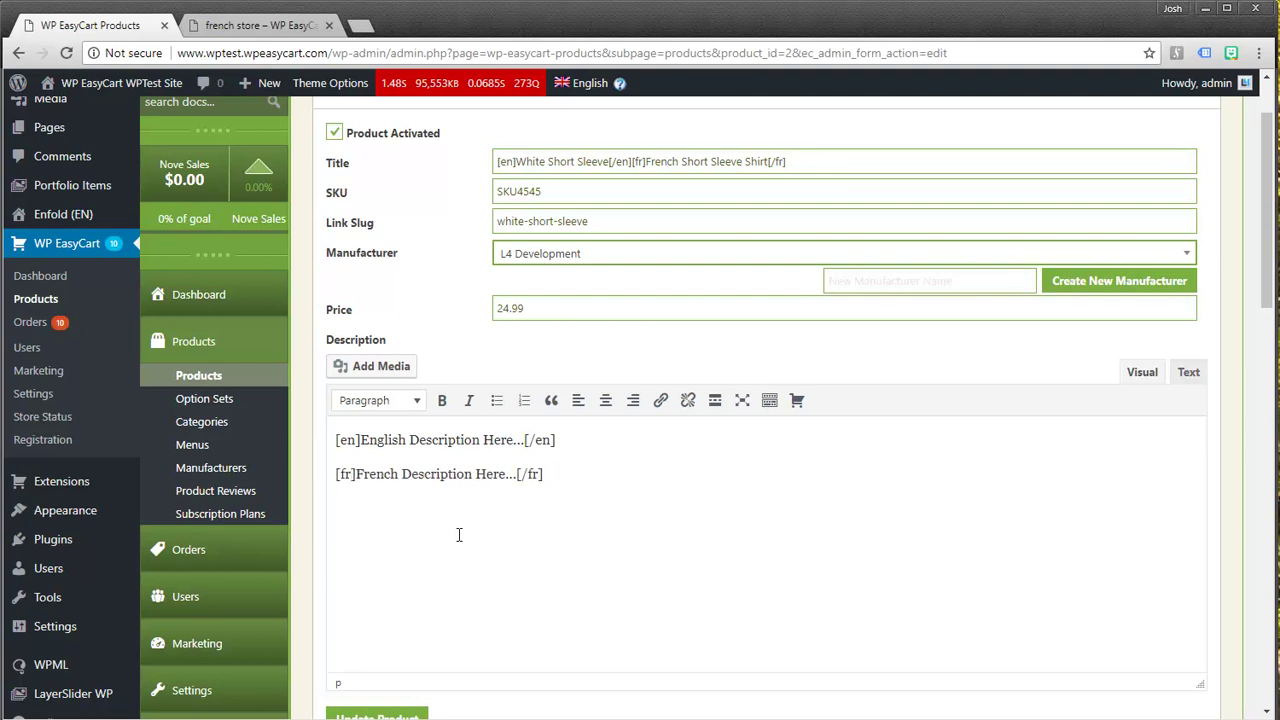
{"action": "scroll", "coordinate": [459, 535], "scroll_direction": "up", "scroll_amount": 1}
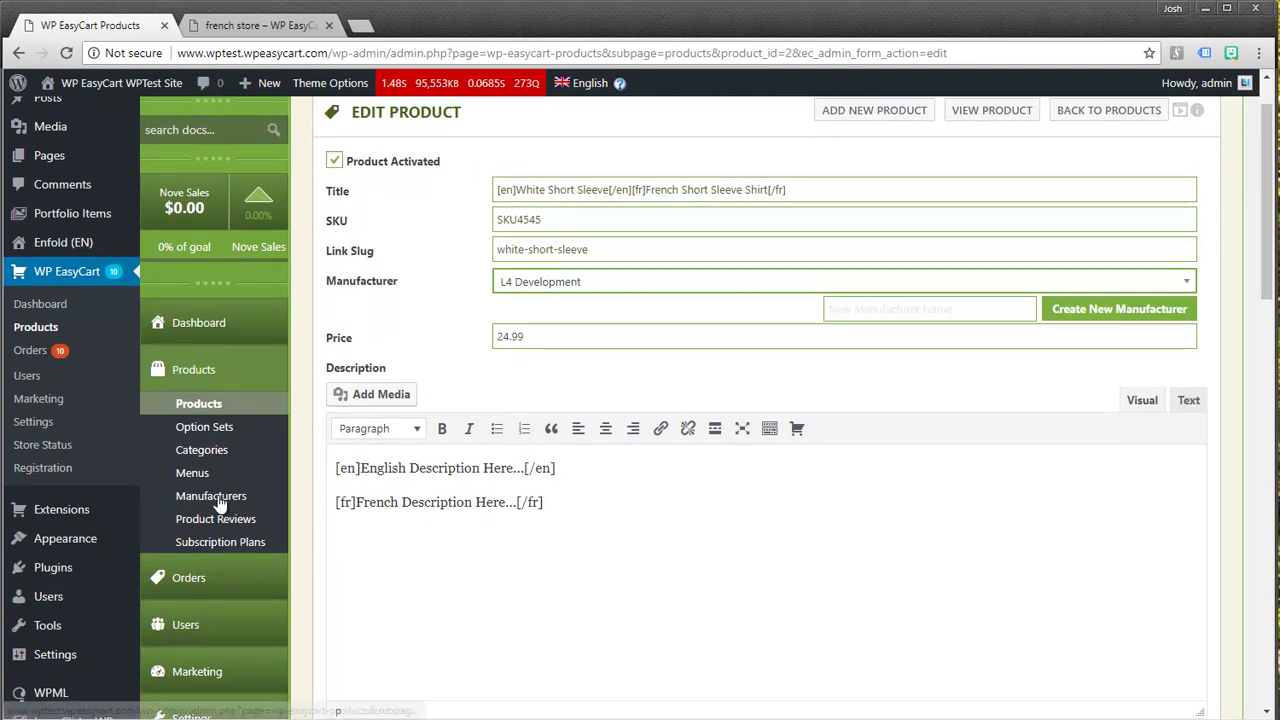
{"action": "scroll", "coordinate": [57, 650], "scroll_direction": "down", "scroll_amount": 2}
{"action": "mouse_move", "coordinate": [55, 645]}
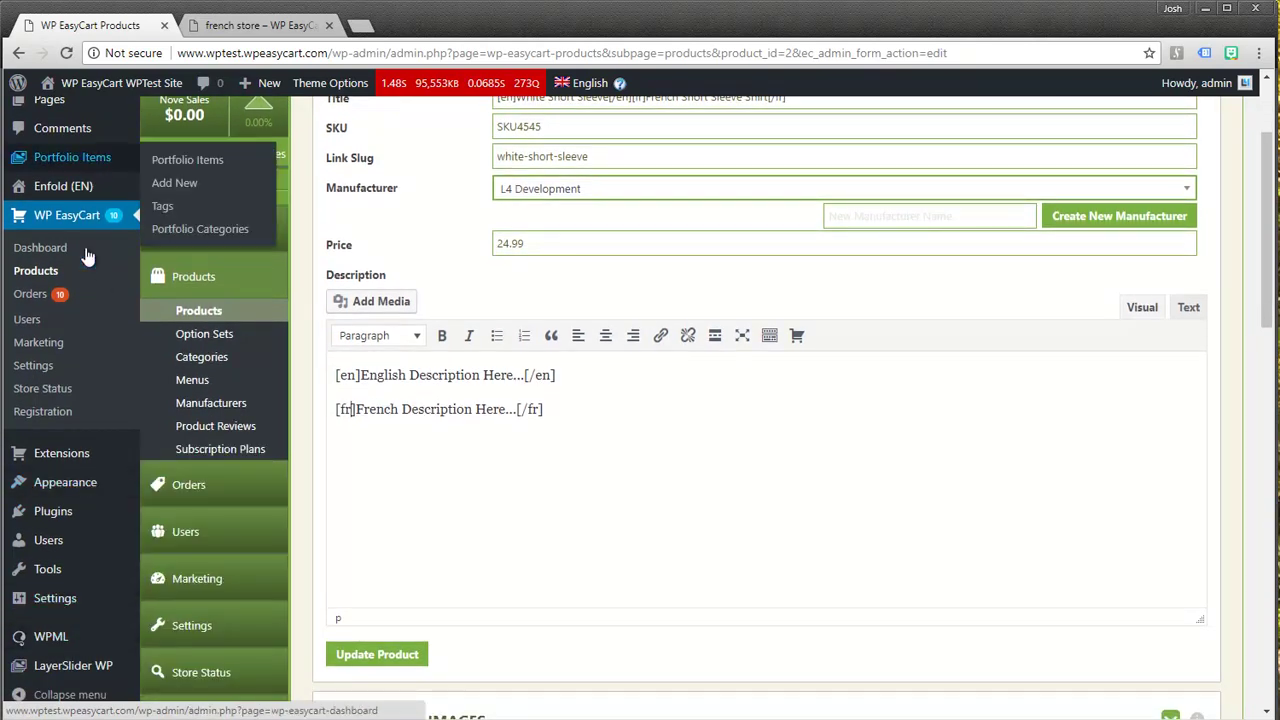
Open the EasyCart Language Editor and compare it with the French store product page.
{"action": "left_click", "coordinate": [182, 627]}
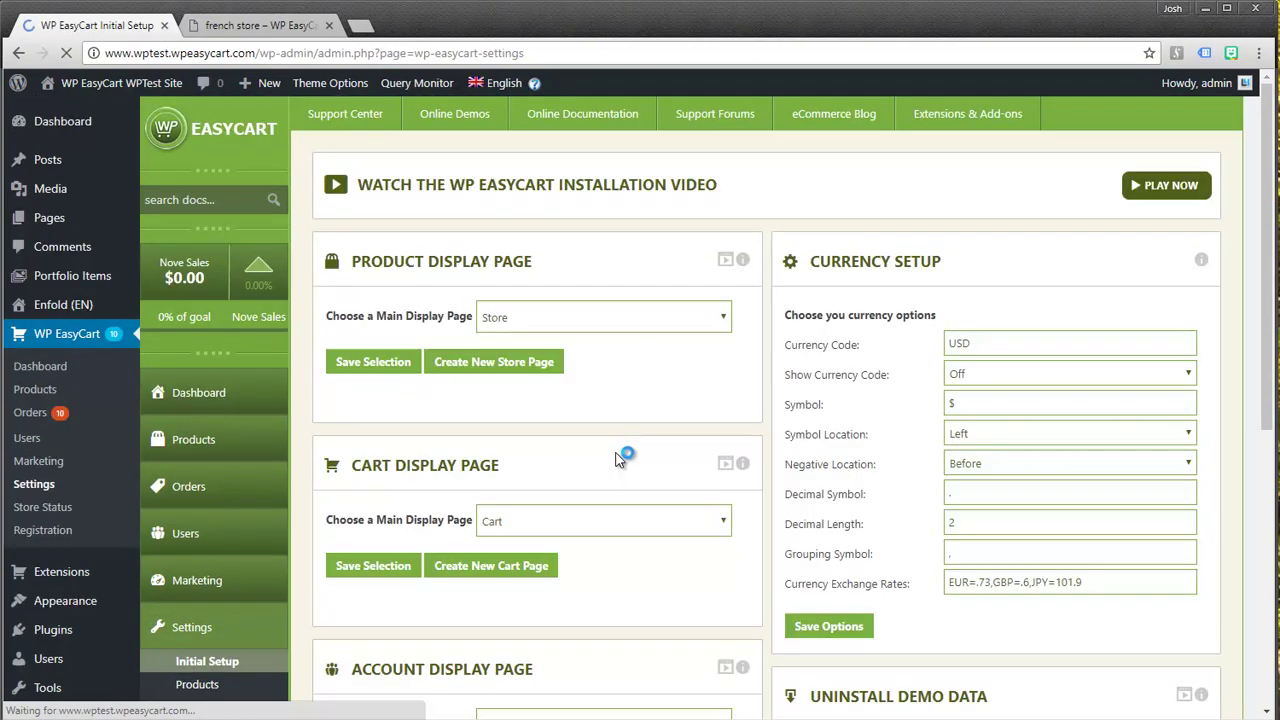
{"action": "scroll", "coordinate": [226, 610], "scroll_direction": "down", "scroll_amount": 4}
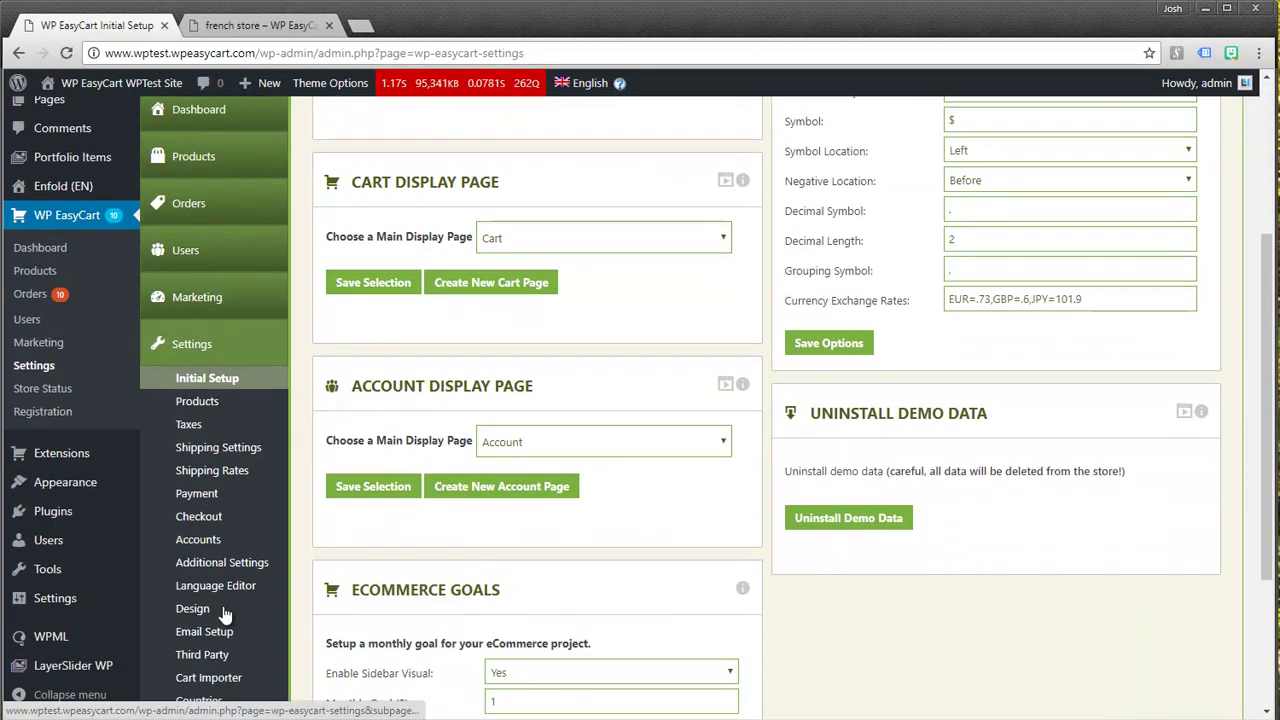
{"action": "left_click", "coordinate": [205, 474]}
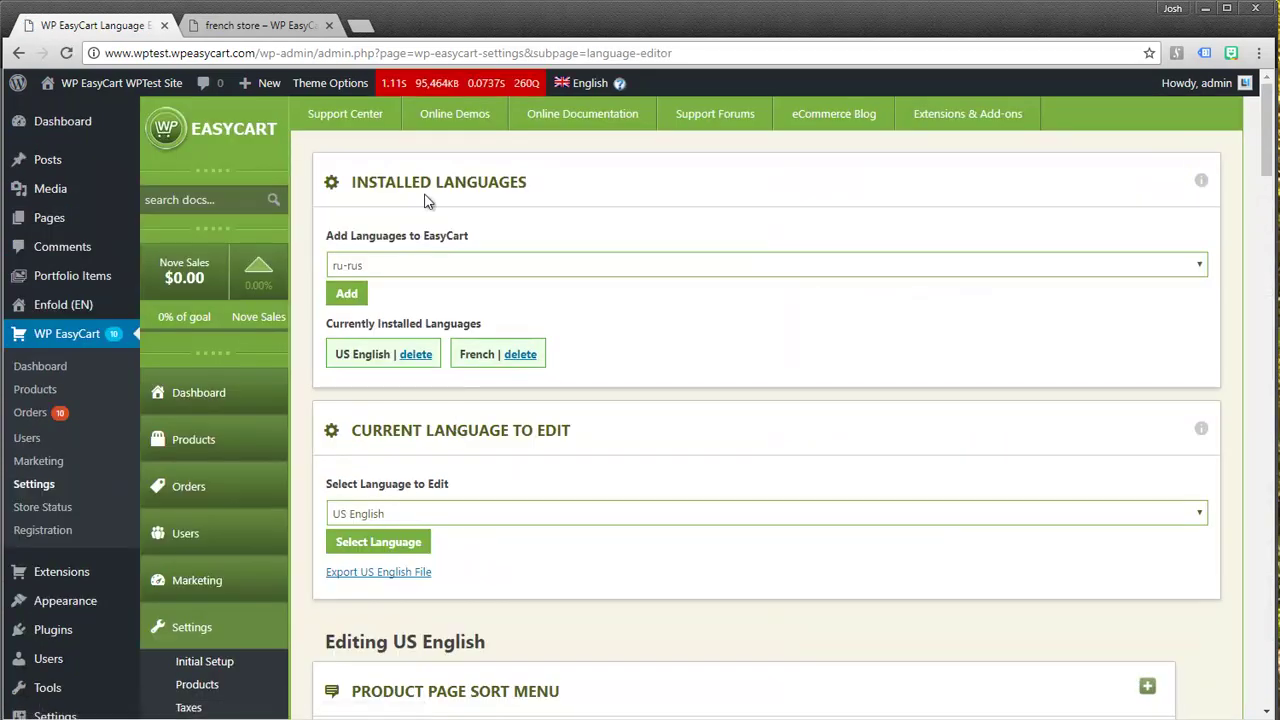
{"action": "left_click", "coordinate": [194, 30]}
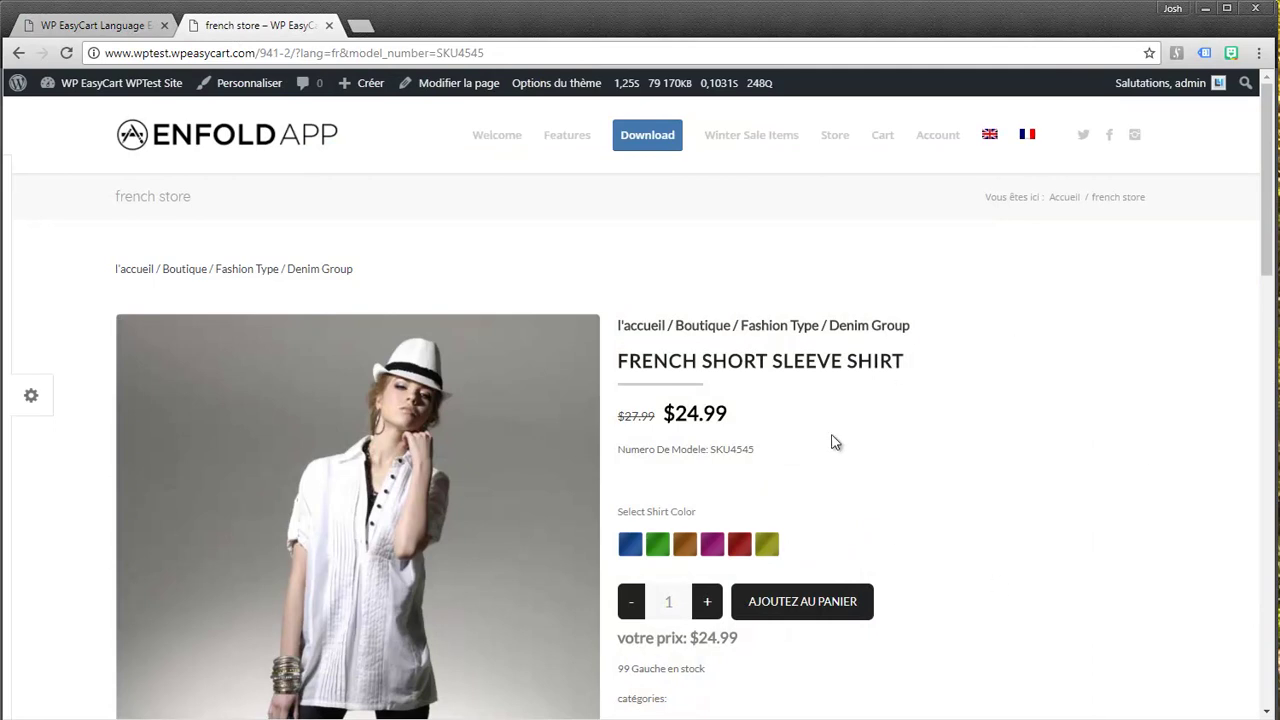
{"action": "left_click", "coordinate": [106, 27]}
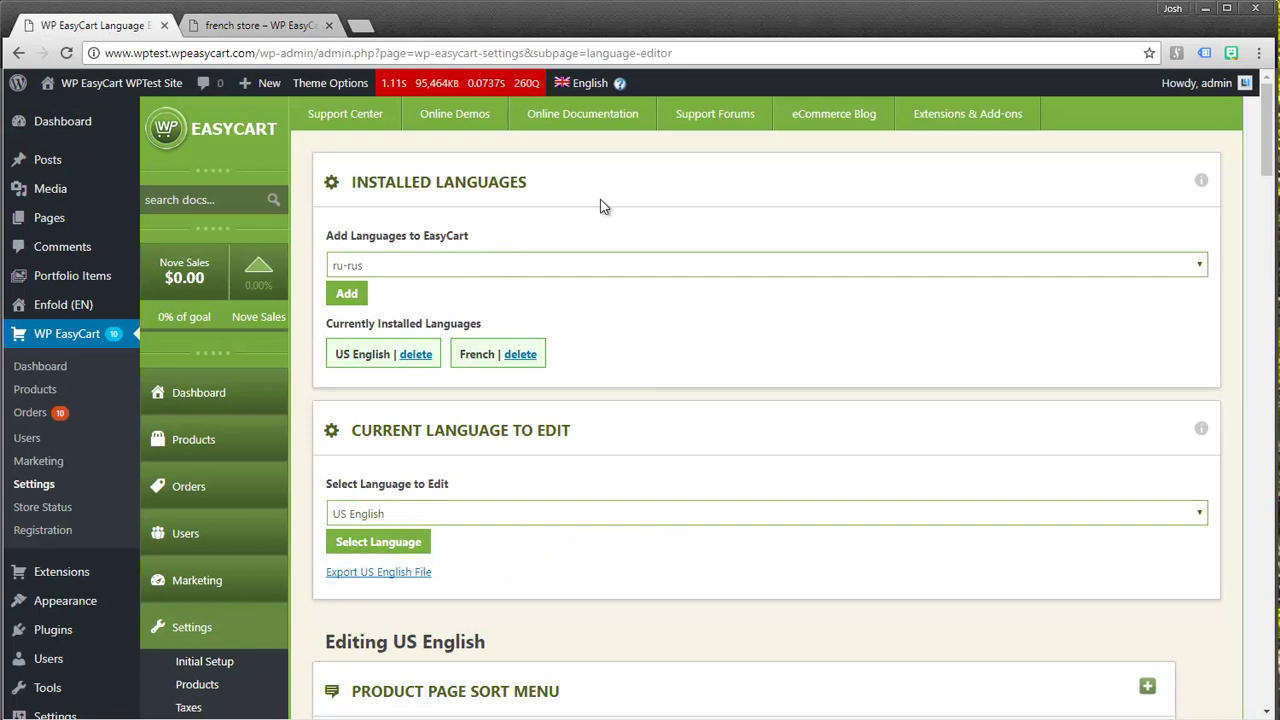
Switch the admin language to French, then back to English, and recheck the French store product.
{"action": "mouse_move", "coordinate": [594, 88]}
{"action": "left_click", "coordinate": [583, 112]}
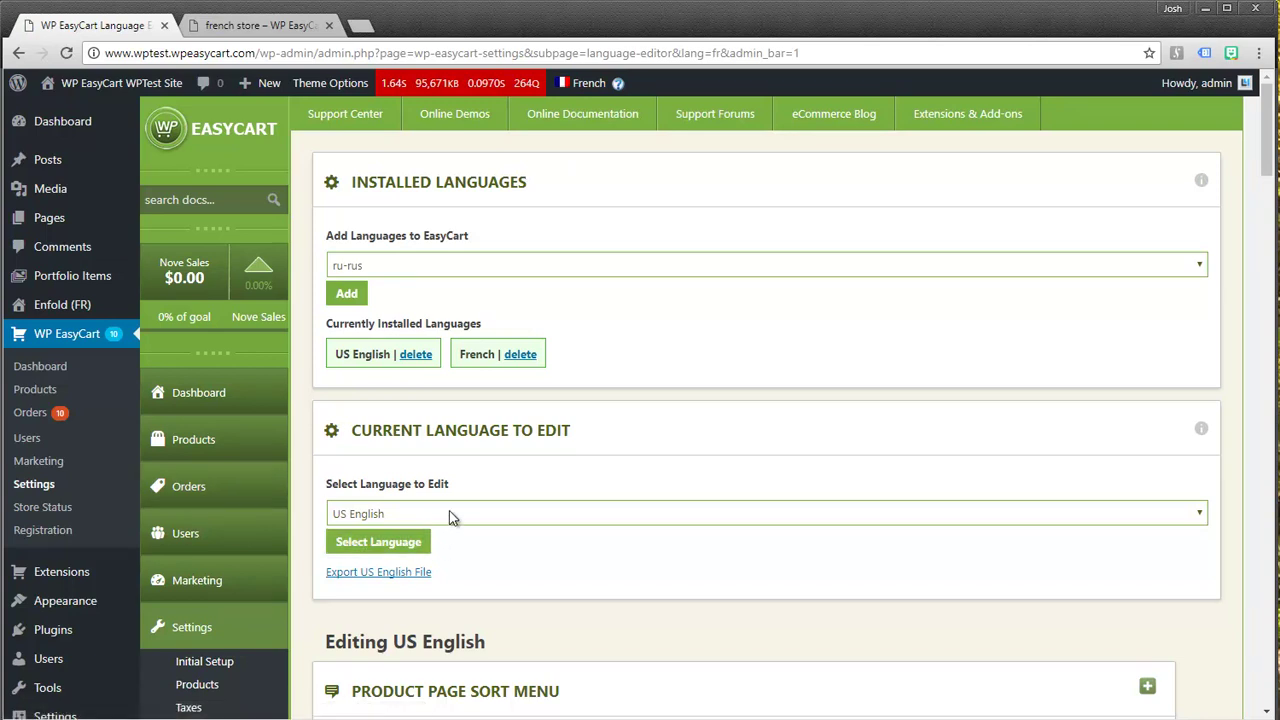
{"action": "mouse_move", "coordinate": [592, 84]}
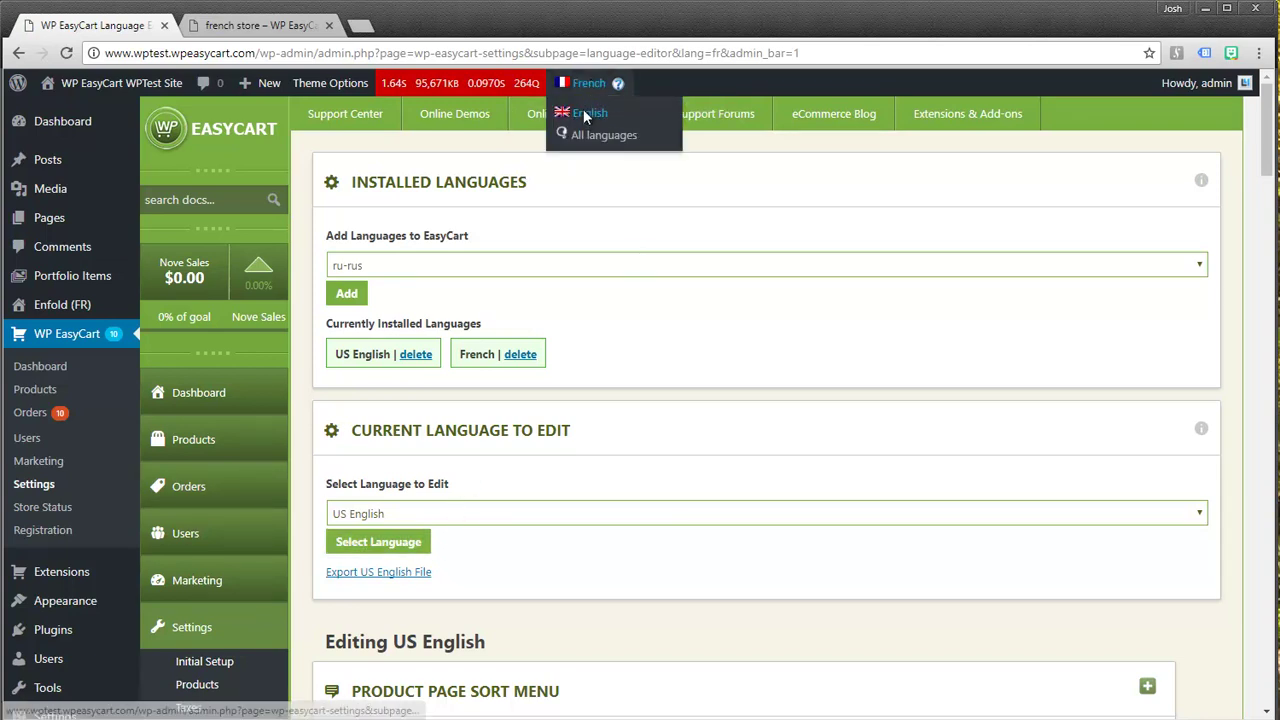
{"action": "left_click", "coordinate": [585, 112]}
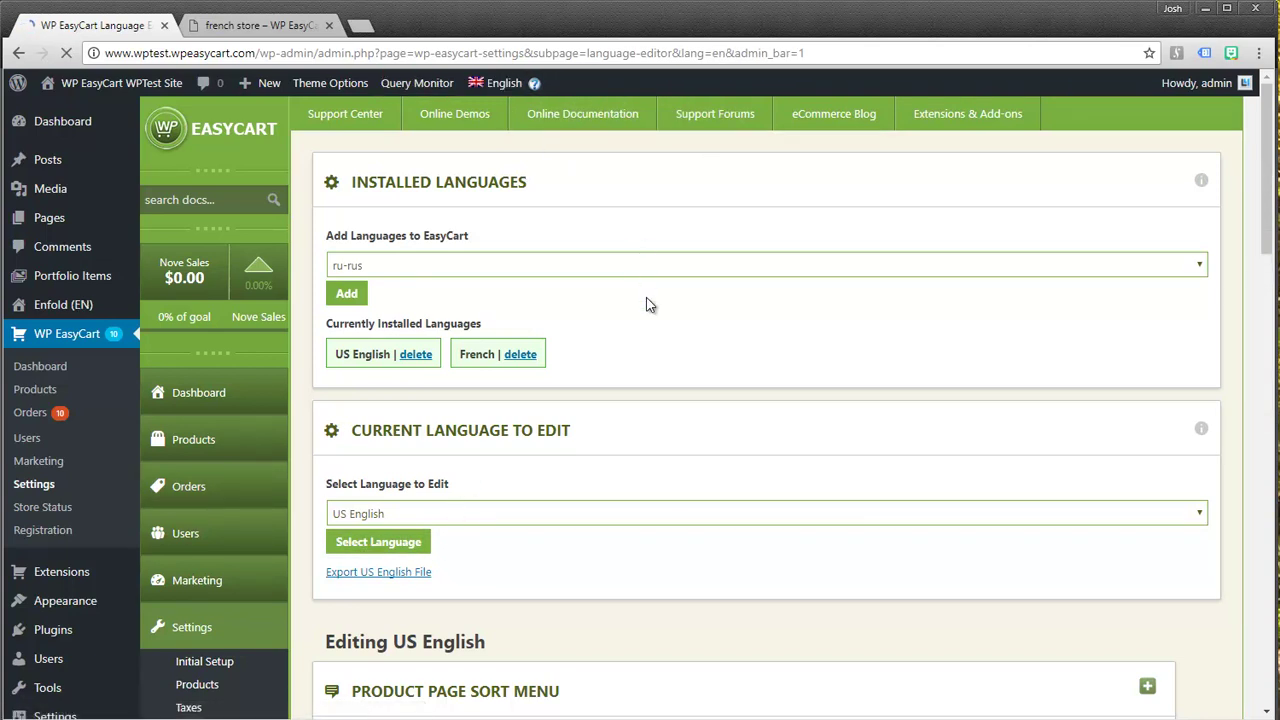
{"action": "left_click", "coordinate": [272, 28]}
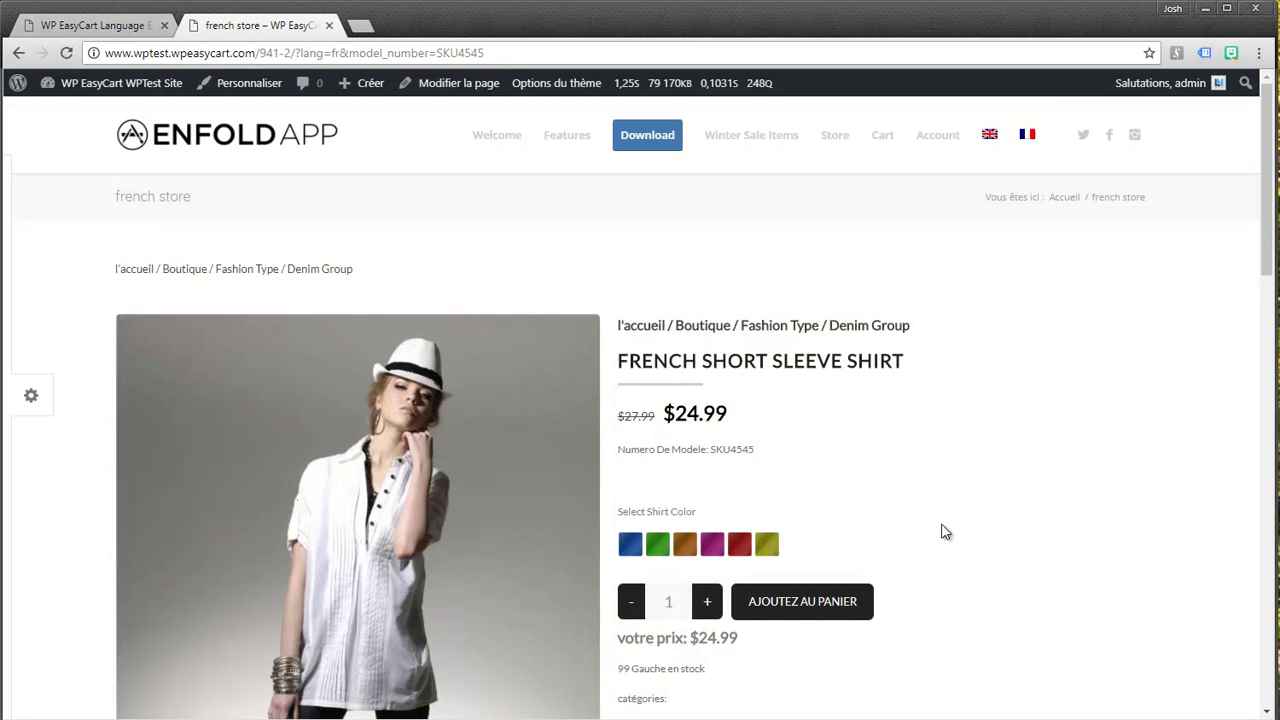
{"action": "left_click", "coordinate": [106, 30]}
Read the 6.10 Language Editor docs on available languages and expand the Extra Guides! section.
{"action": "left_click", "coordinate": [436, 272]}
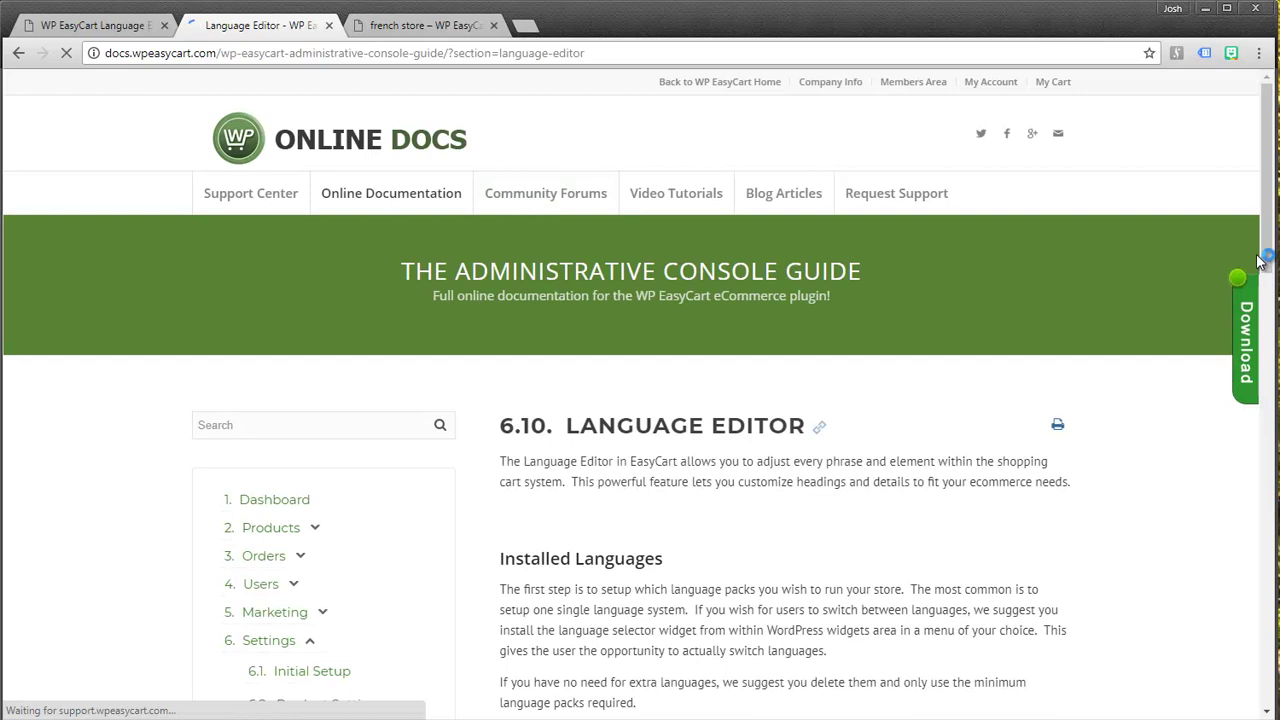
{"action": "left_click_drag", "start_coordinate": [1270, 240], "coordinate": [1274, 649]}
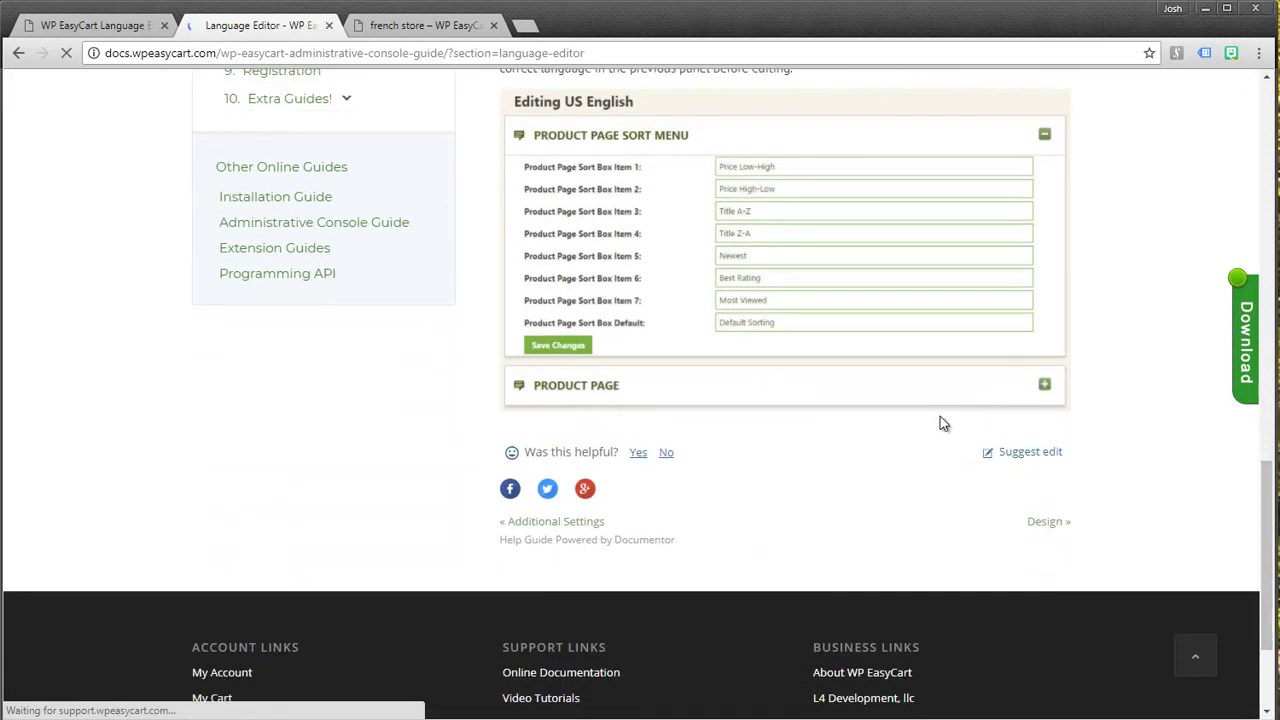
{"action": "left_click", "coordinate": [345, 99]}
{"action": "scroll", "coordinate": [376, 198], "scroll_direction": "up", "scroll_amount": 1}
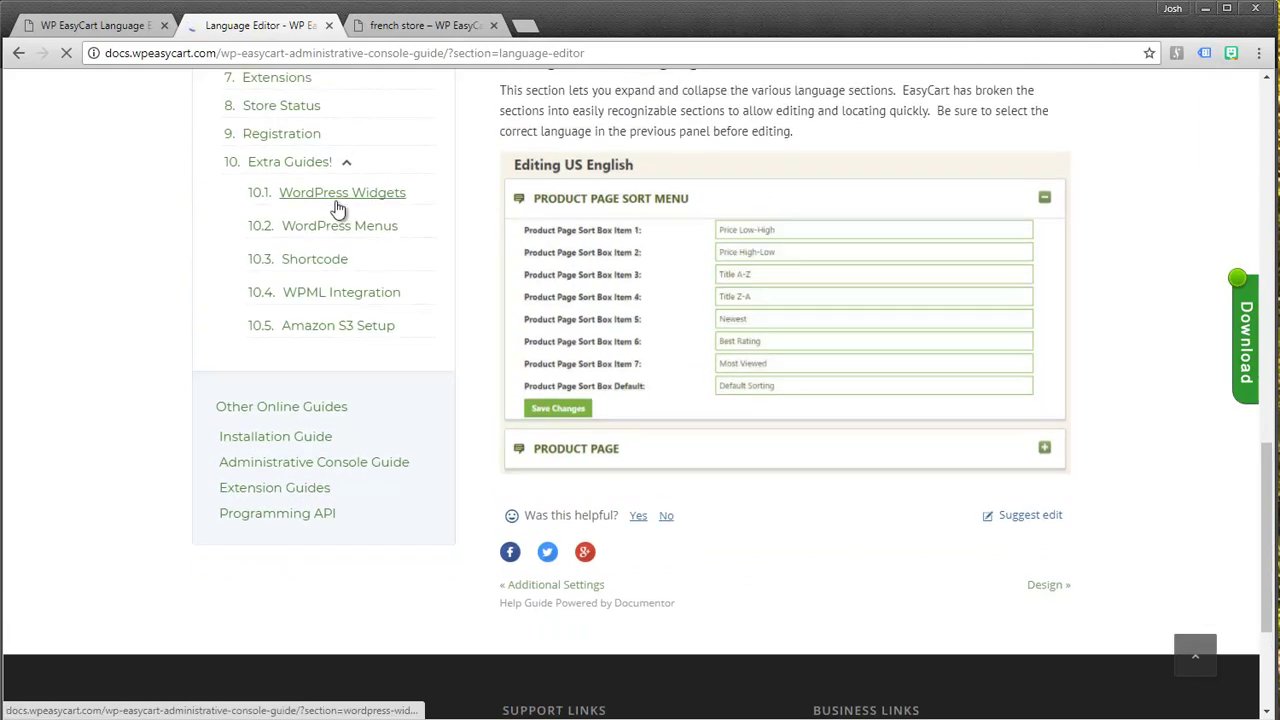
Read through the 10.4 WPML Integration steps, then return to the top of the guide.
{"action": "left_click", "coordinate": [340, 295]}
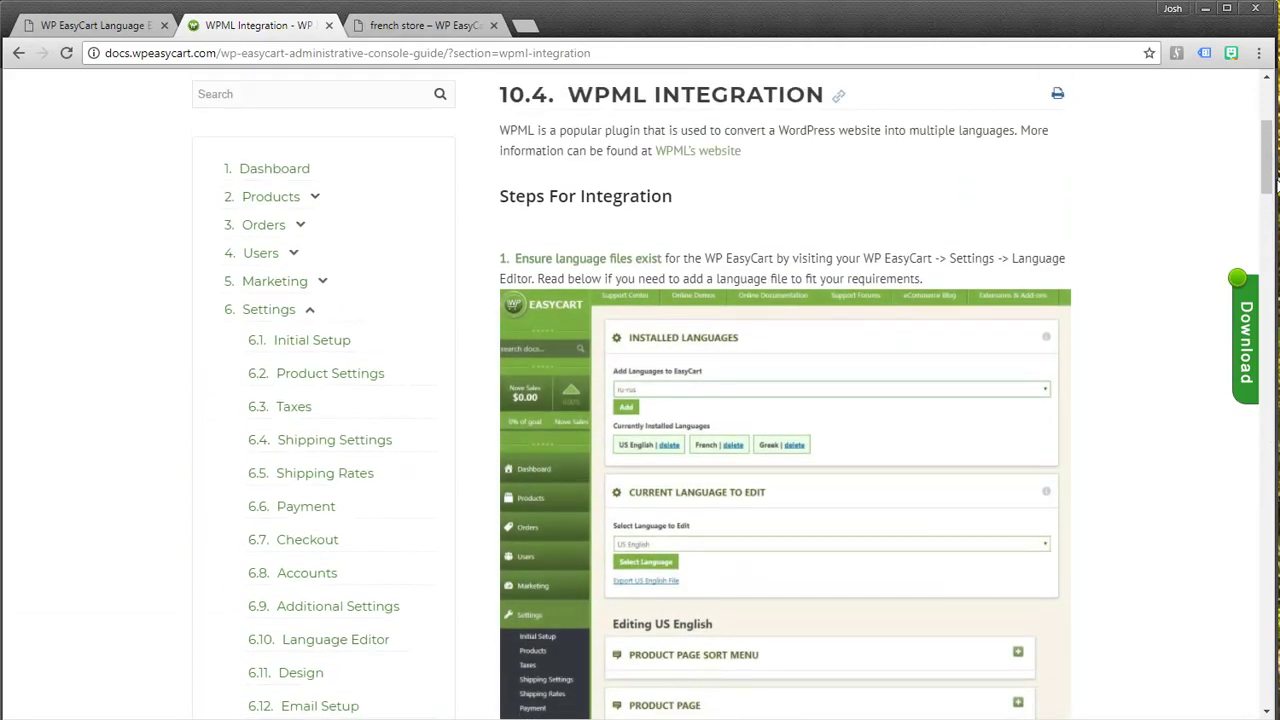
{"action": "scroll", "coordinate": [1270, 186], "scroll_direction": "down", "scroll_amount": 3}
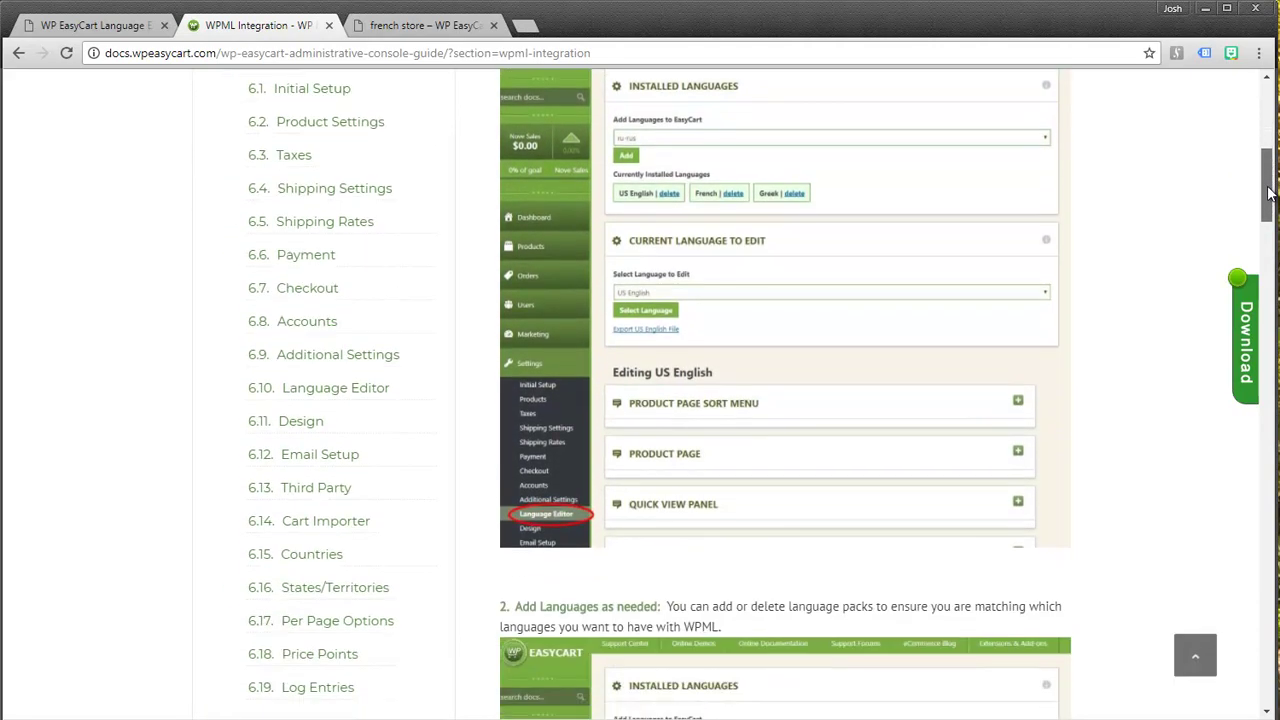
{"action": "left_click_drag", "start_coordinate": [1268, 192], "coordinate": [1260, 405]}
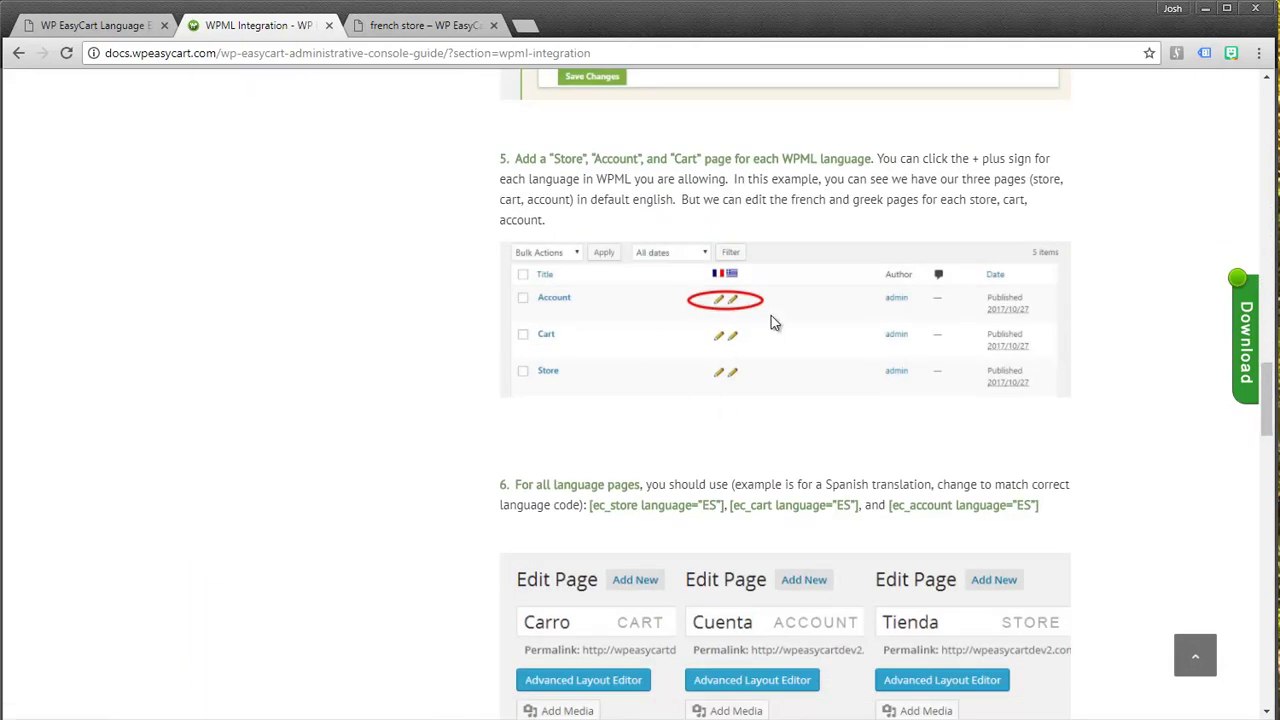
{"action": "left_click_drag", "start_coordinate": [1266, 395], "coordinate": [1205, 433]}
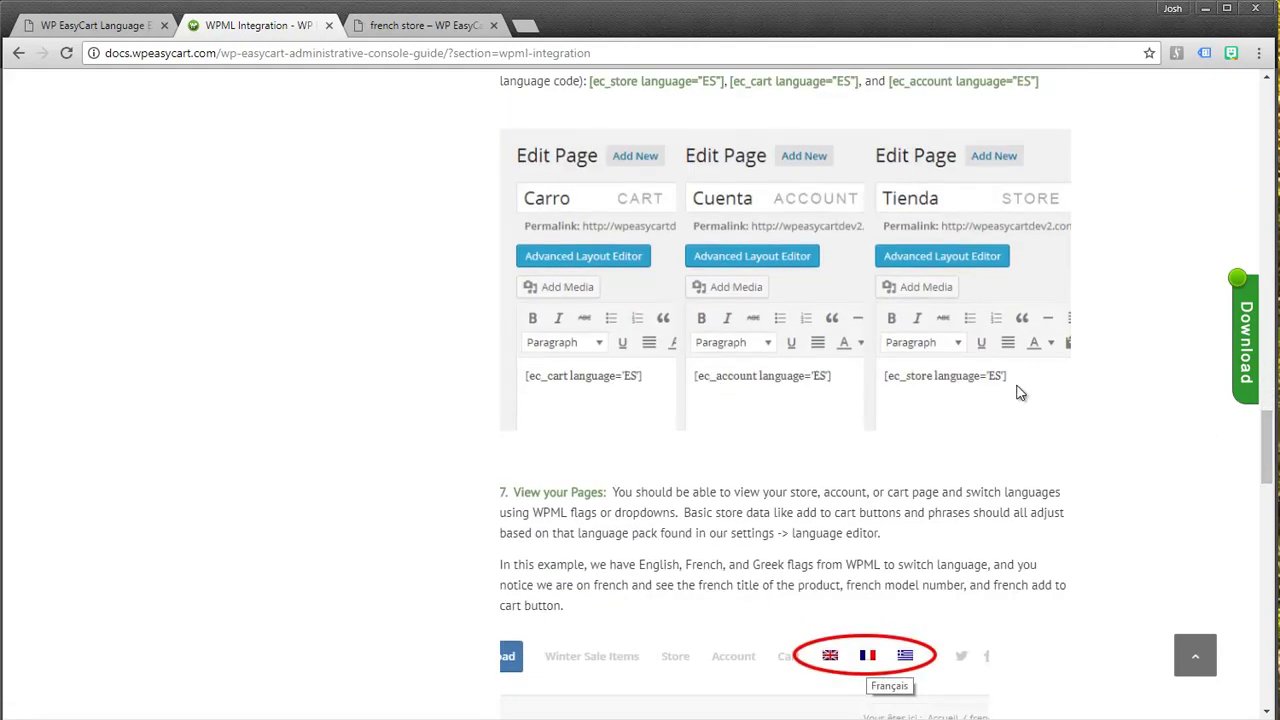
{"action": "left_click_drag", "start_coordinate": [1267, 463], "coordinate": [1263, 620]}
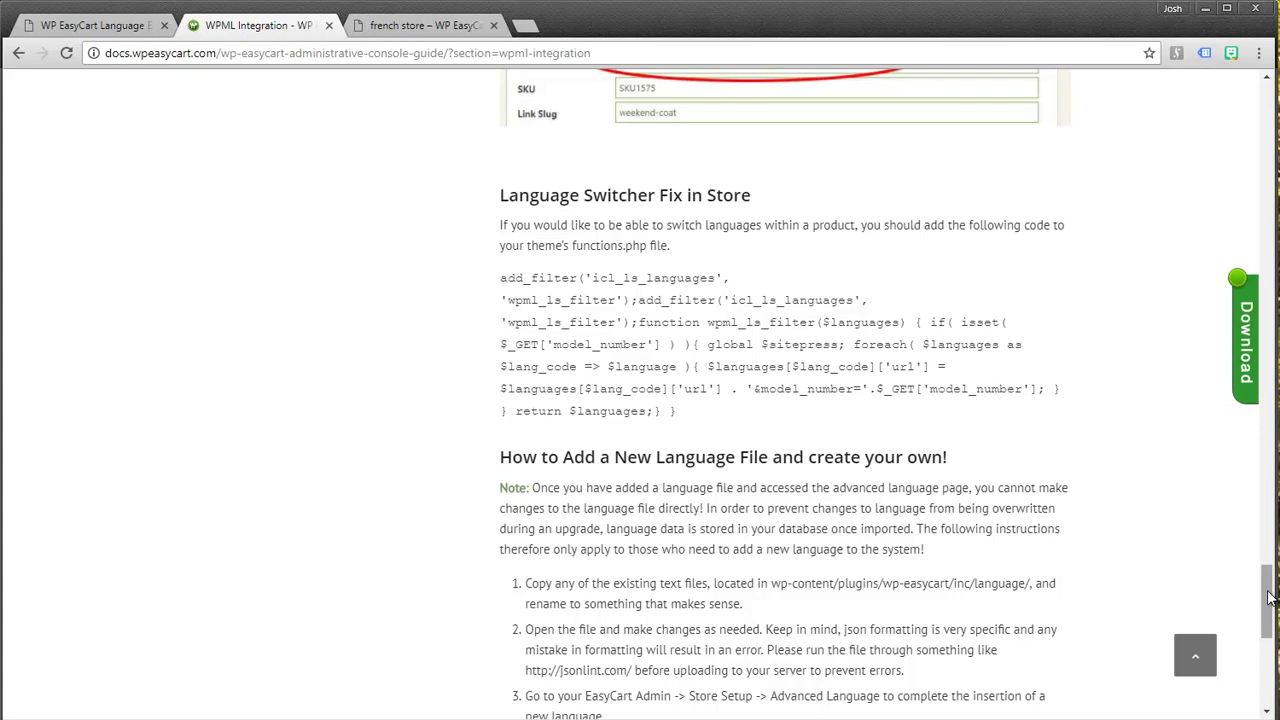
{"action": "left_click", "coordinate": [1185, 658]}
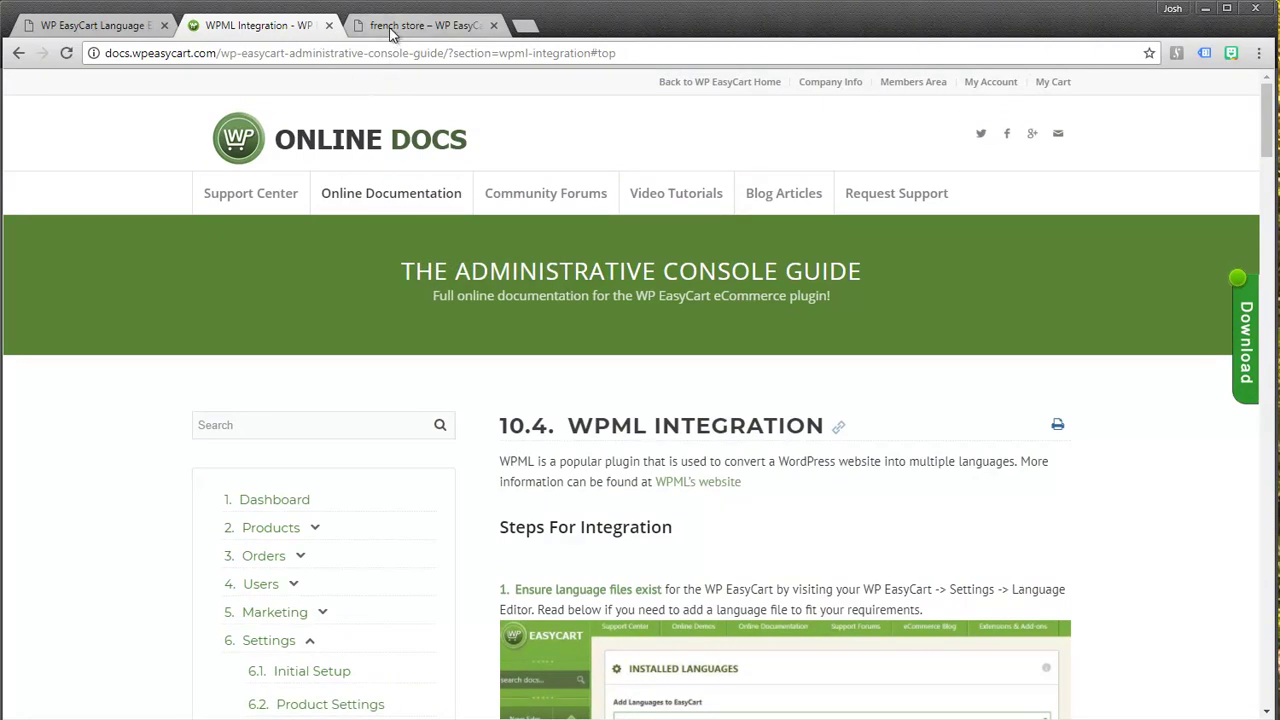
Back in the Language Editor tab, go to Settings > Initial Setup in EasyCart.
{"action": "left_click", "coordinate": [115, 30]}
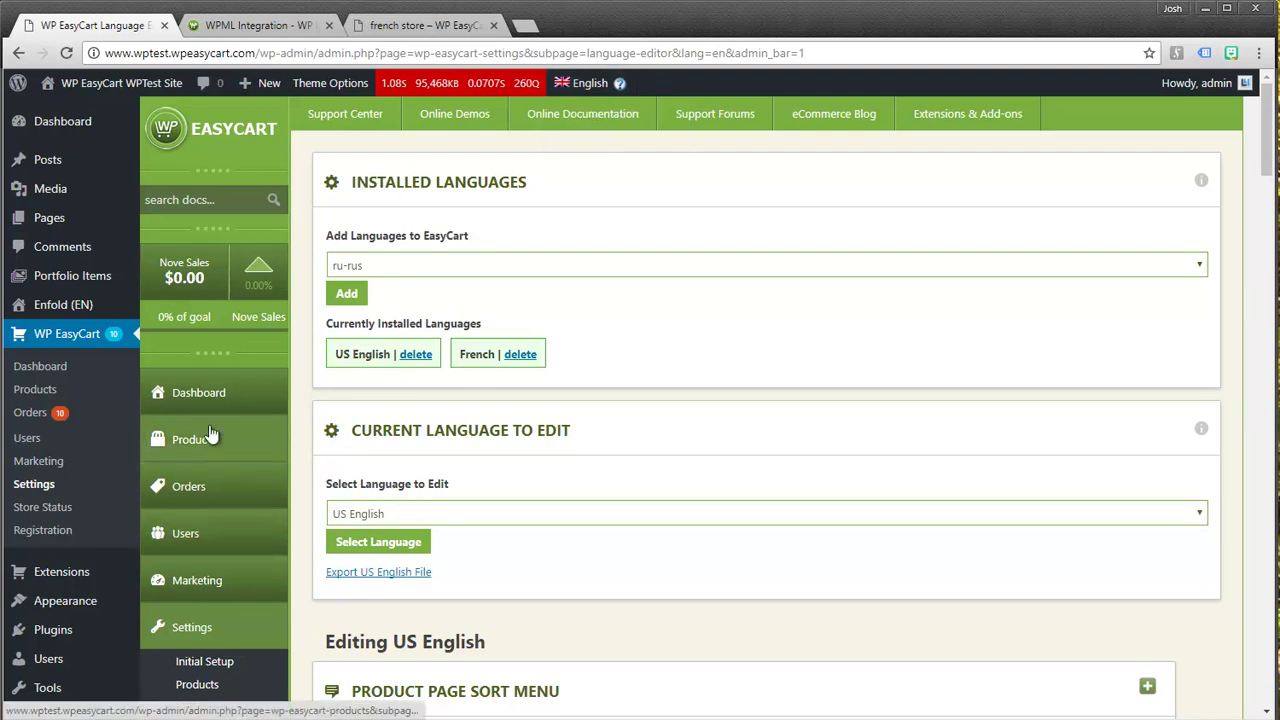
{"action": "left_click", "coordinate": [217, 664]}
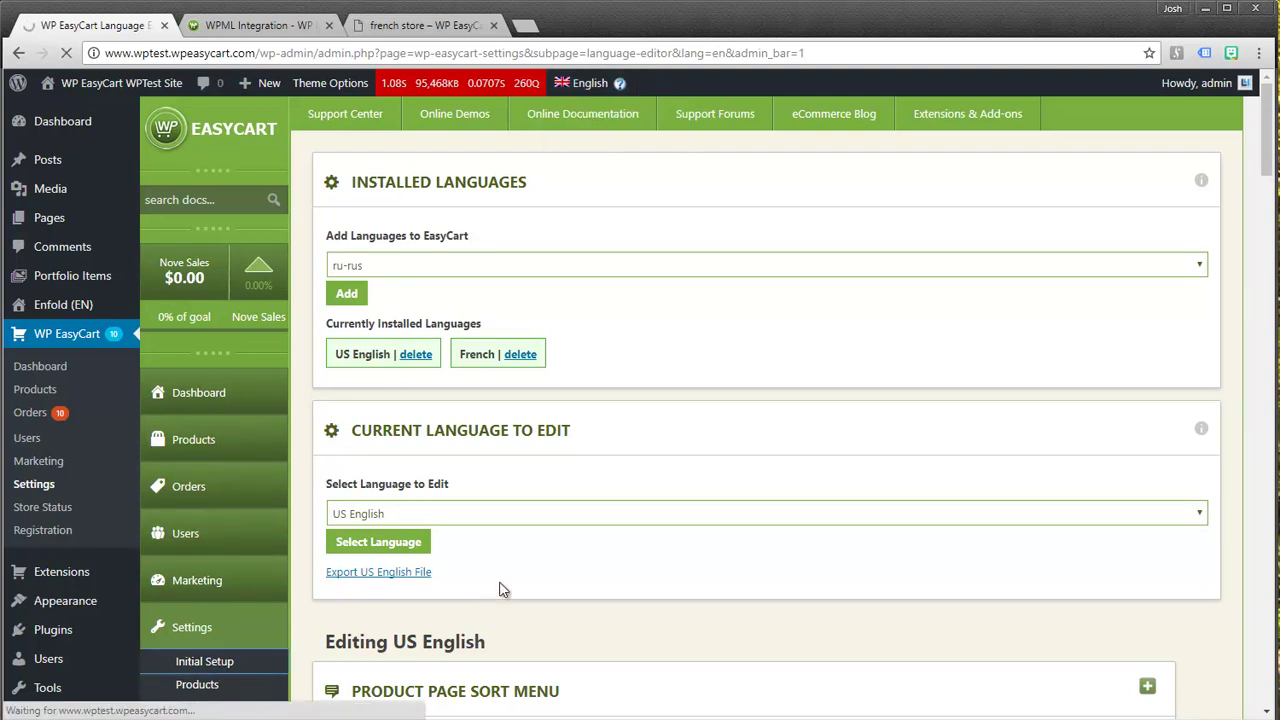